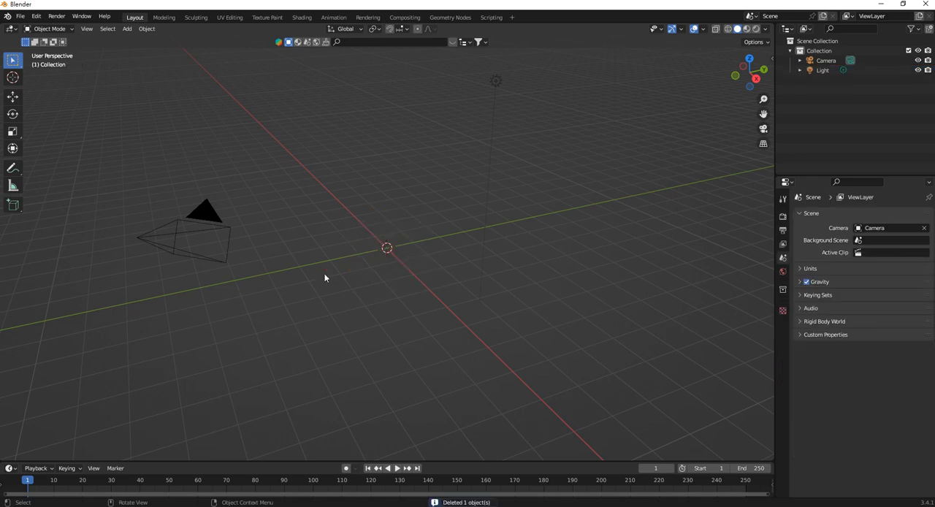
# Switch to the front view, start adding a reference image and browse to the 2022_Instance folder in Downloads.
pyautogui.press('KP_1')
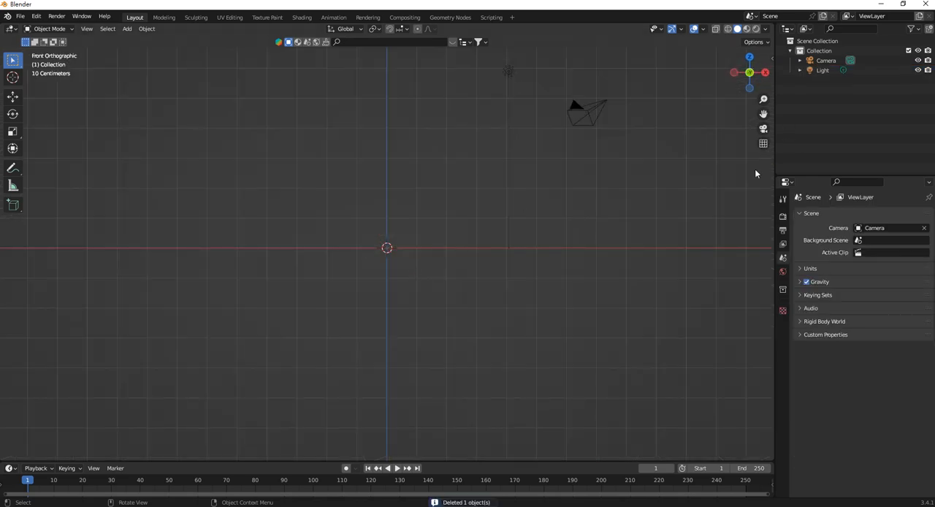
pyautogui.hotkey('shift', 'a')
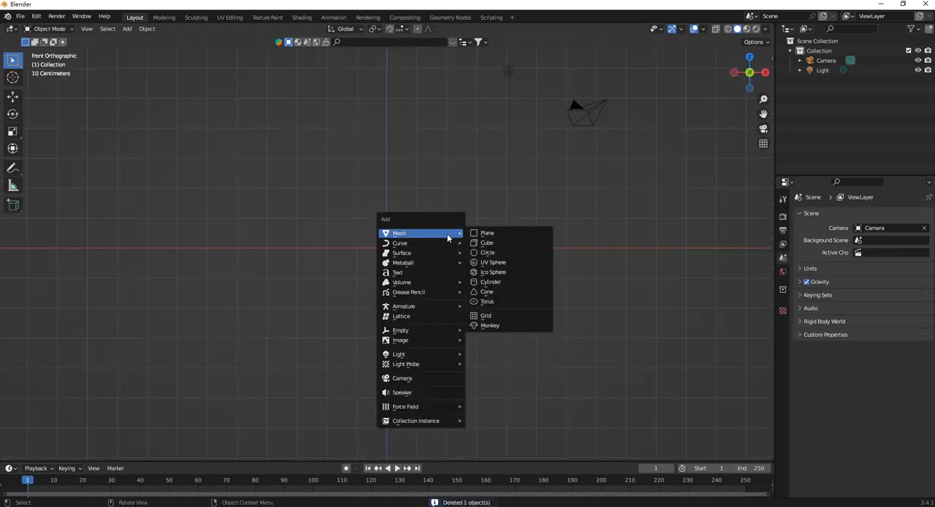
pyautogui.moveTo(442, 341)
pyautogui.click(497, 340)
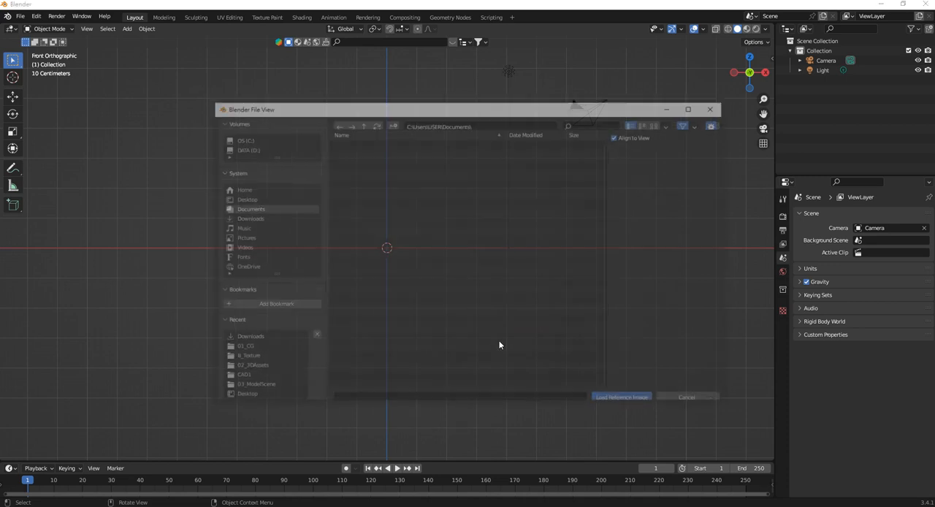
pyautogui.click(250, 219)
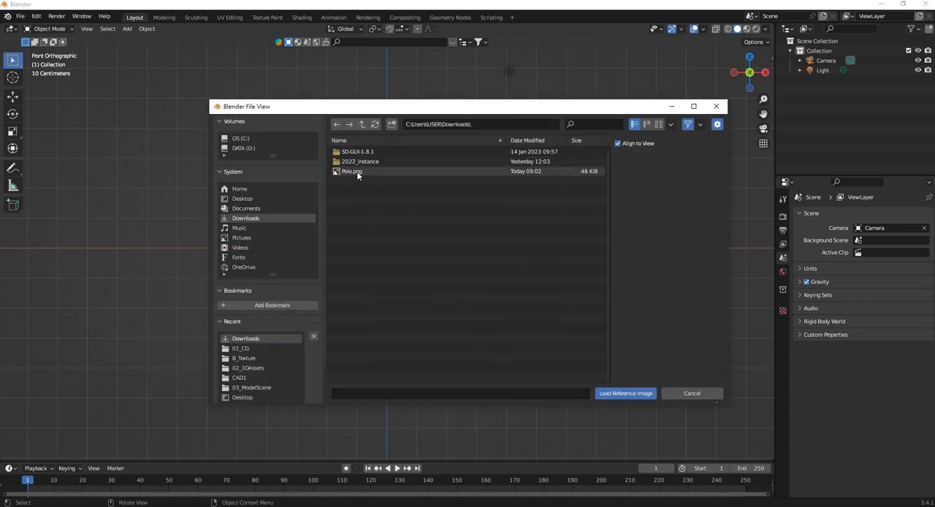
pyautogui.doubleClick(366, 164)
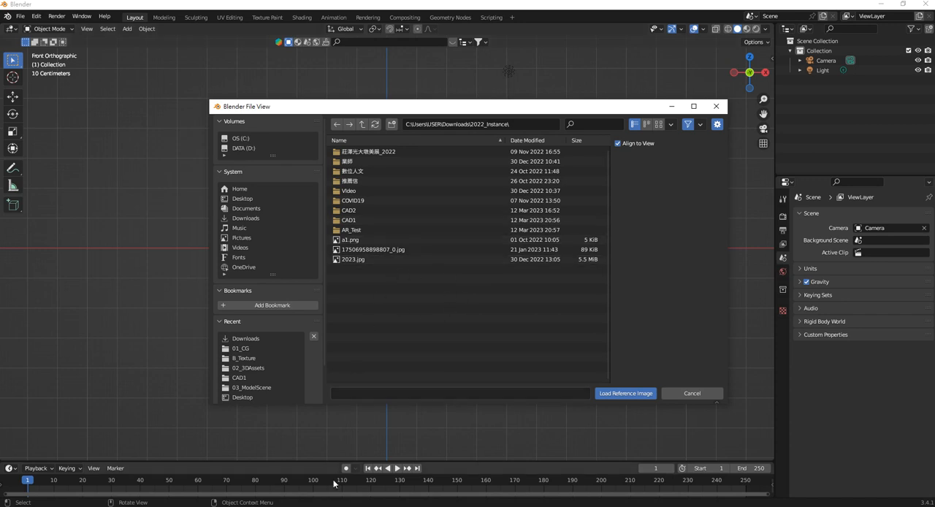
# Switch to File Explorer and locate the 972 tower image in the CAD1 folder of 2022_Instance, and return to Blender.
pyautogui.click(195, 488)
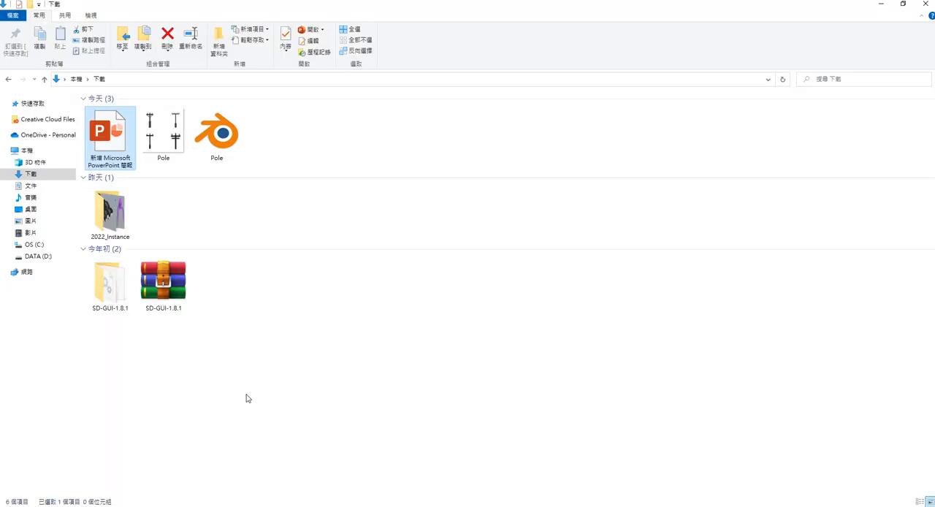
pyautogui.doubleClick(117, 232)
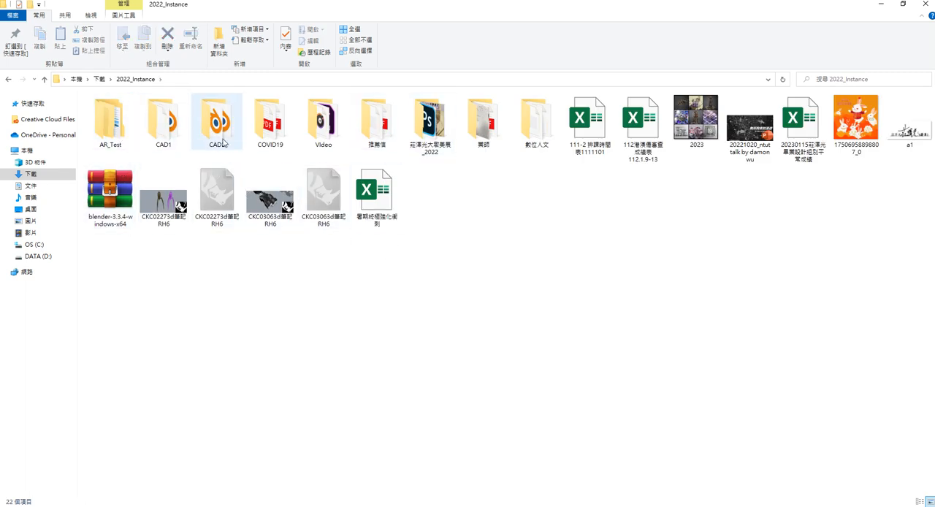
pyautogui.doubleClick(172, 139)
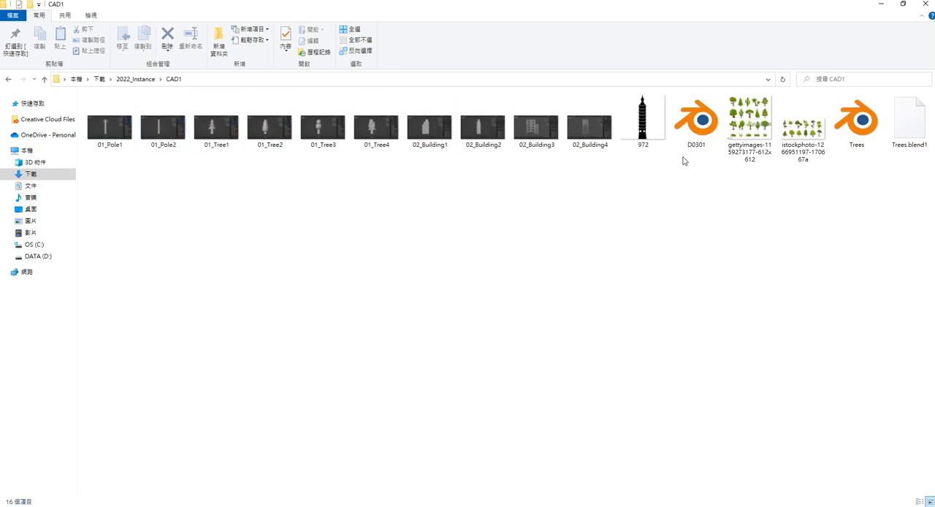
pyautogui.click(643, 135)
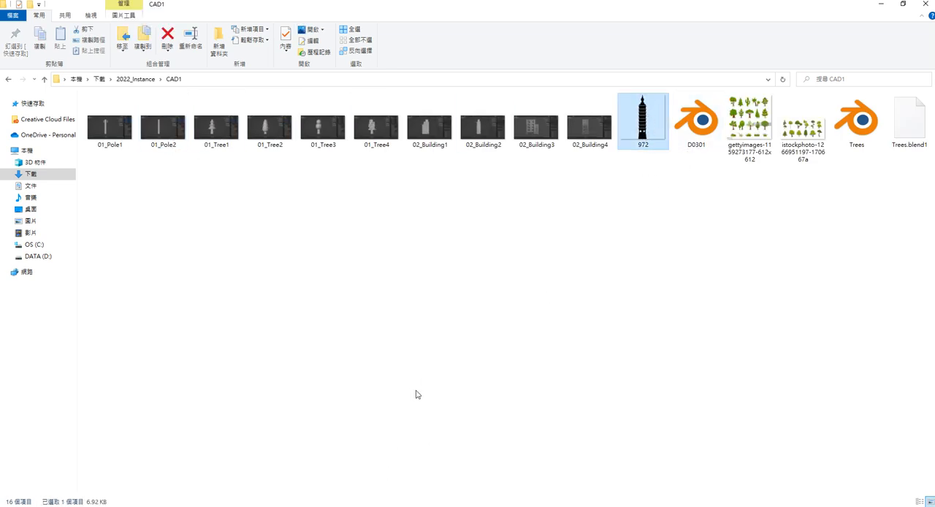
pyautogui.click(303, 481)
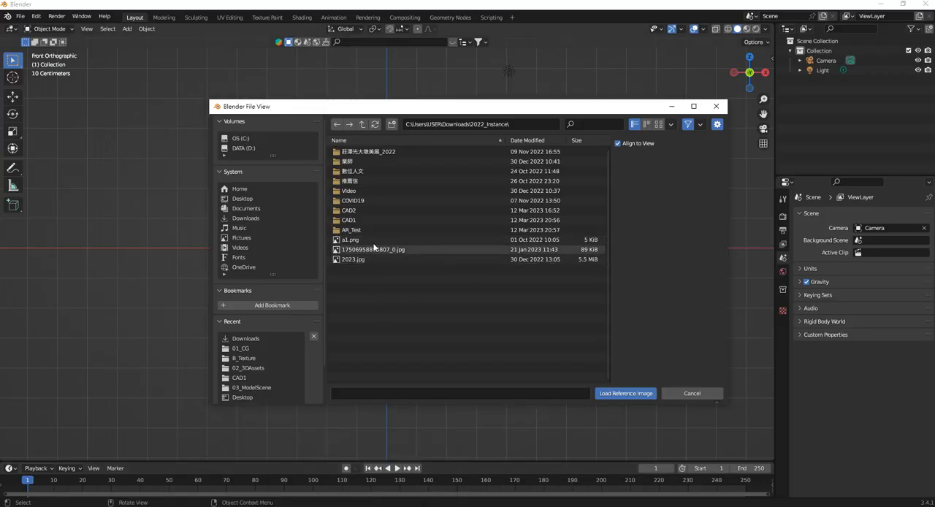
# Load 972.png from the CAD1 folder as the reference image.
pyautogui.doubleClick(360, 212)
pyautogui.click(362, 123)
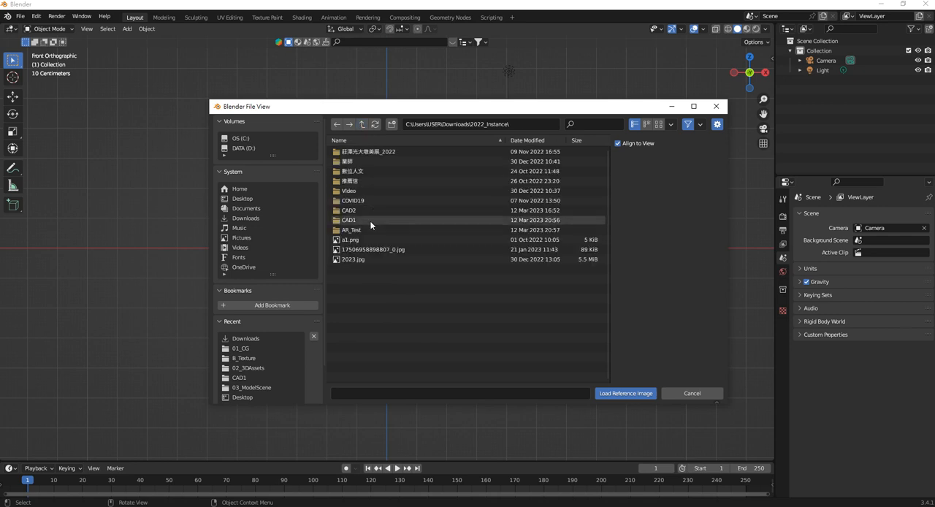
pyautogui.doubleClick(348, 220)
pyautogui.doubleClick(353, 171)
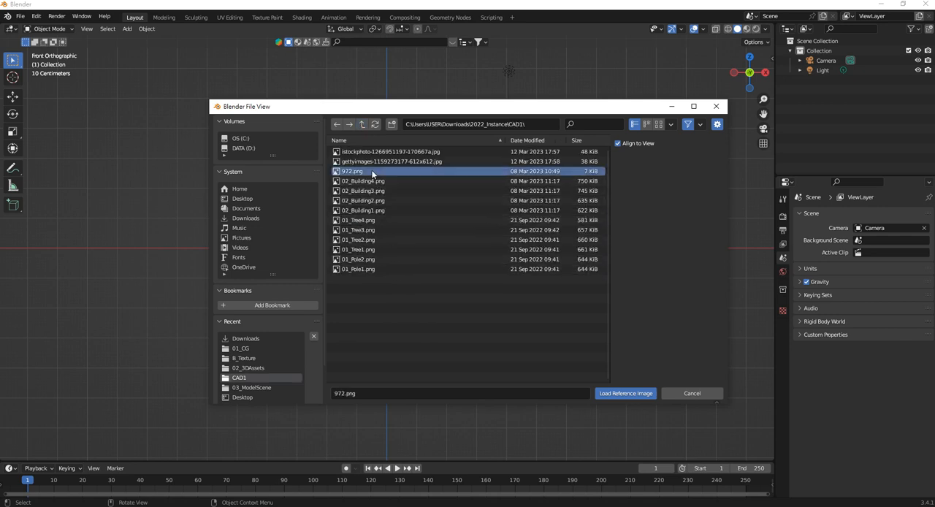
# Scale the tower reference image uniformly to about 2.12 and deselect it.
pyautogui.press('s')
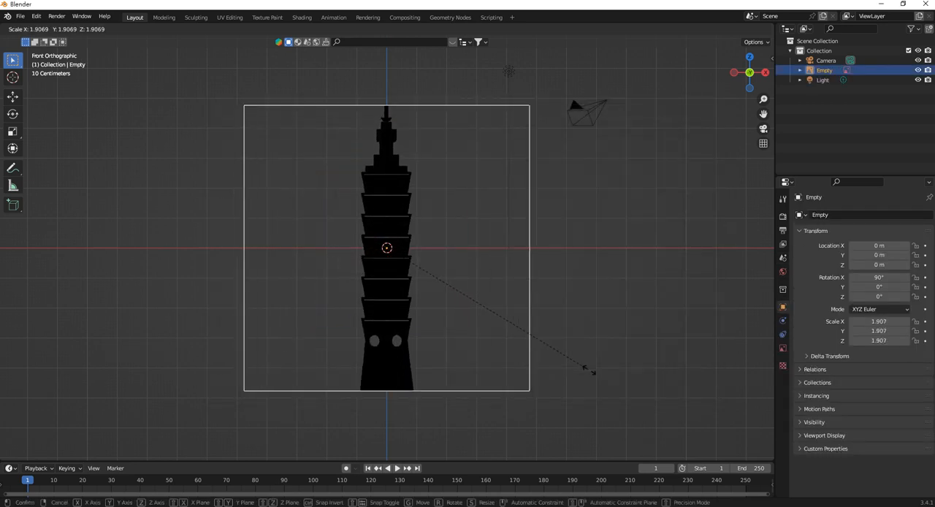
pyautogui.click(441, 322)
pyautogui.scroll(8, 417, 236)
pyautogui.scroll(-8, 401, 200)
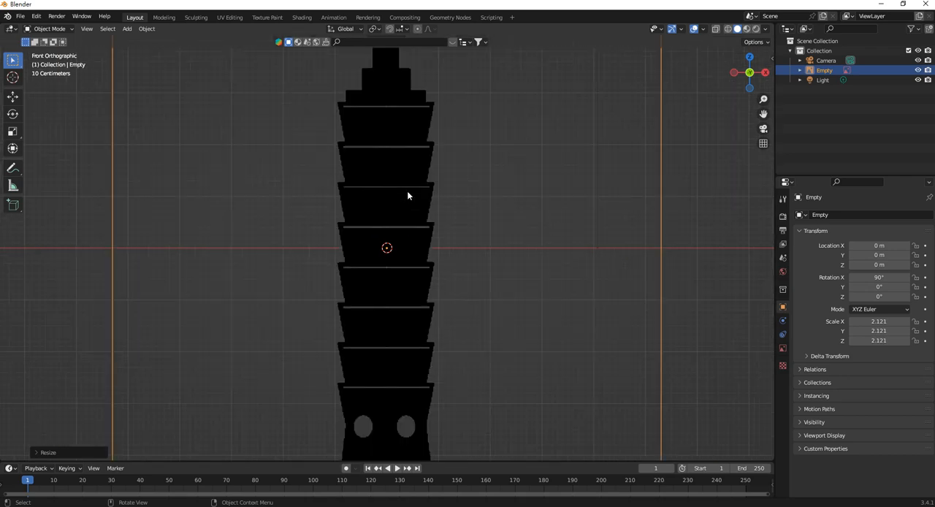
pyautogui.click(568, 325)
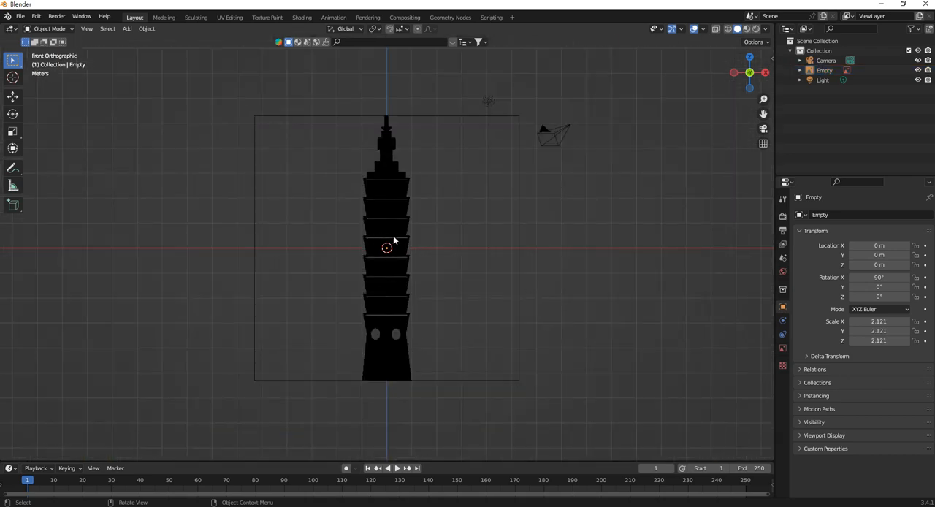
# Add a cube and move it down along Z to about -4.33 m, over the base of the tower.
pyautogui.scroll(2, 388, 124)
pyautogui.scroll(1, 398, 153)
pyautogui.scroll(-3, 411, 207)
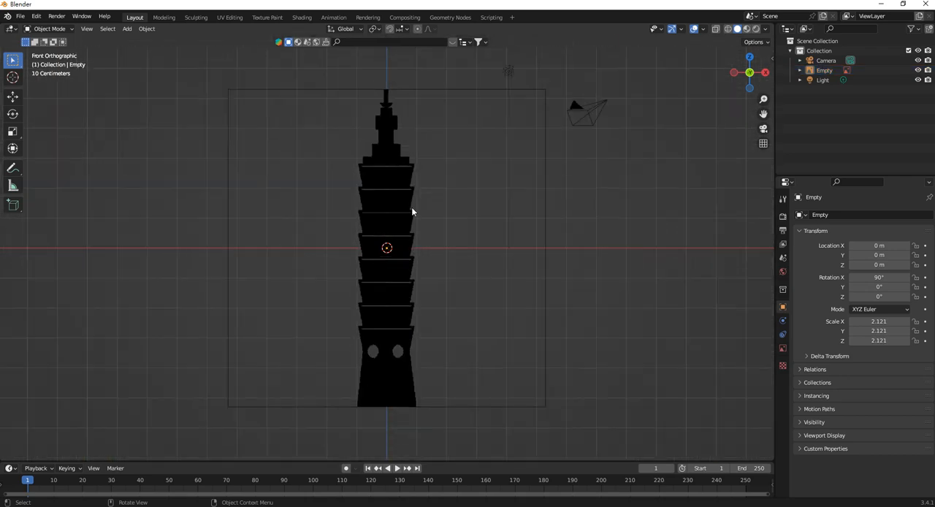
pyautogui.scroll(1, 417, 344)
pyautogui.scroll(-1, 413, 344)
pyautogui.keyDown('shift'); pyautogui.moveTo(415, 326); pyautogui.dragTo(424, 294, button='middle'); pyautogui.keyUp('shift')
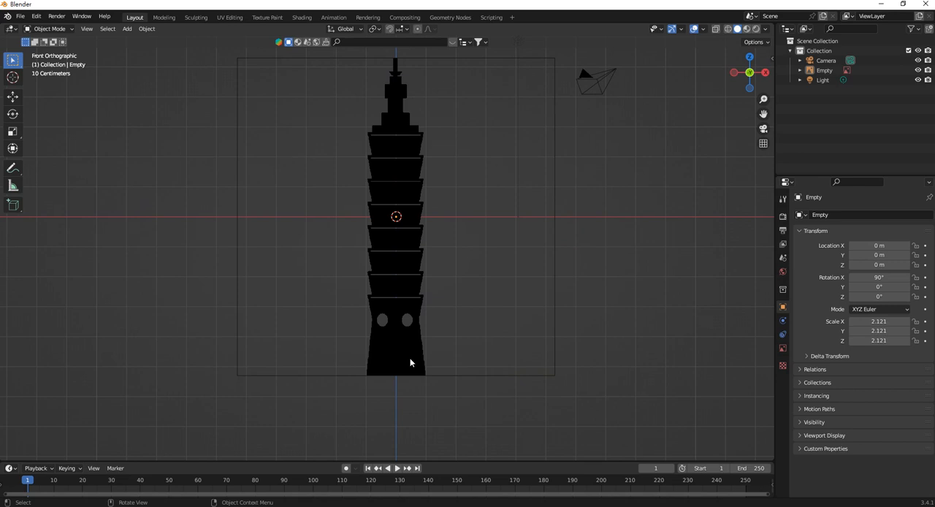
pyautogui.hotkey('shift', 'a')
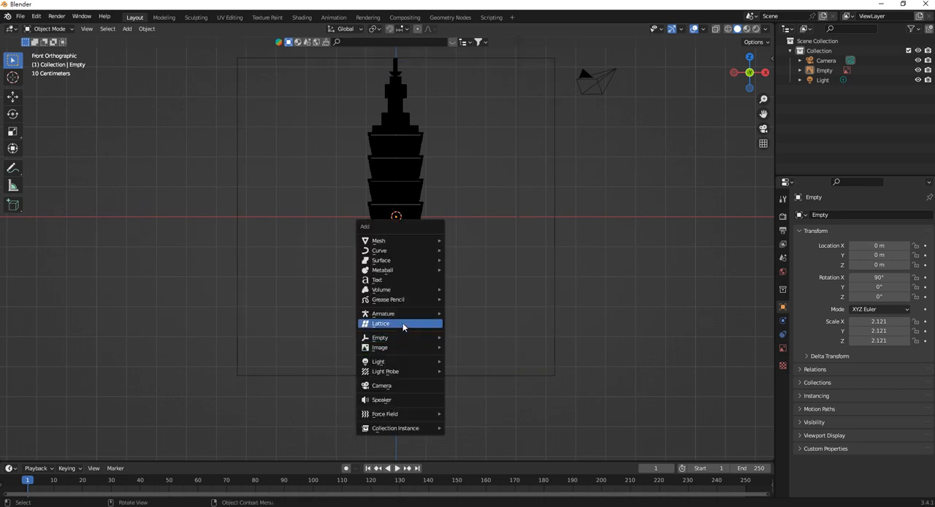
pyautogui.moveTo(402, 242)
pyautogui.click(475, 252)
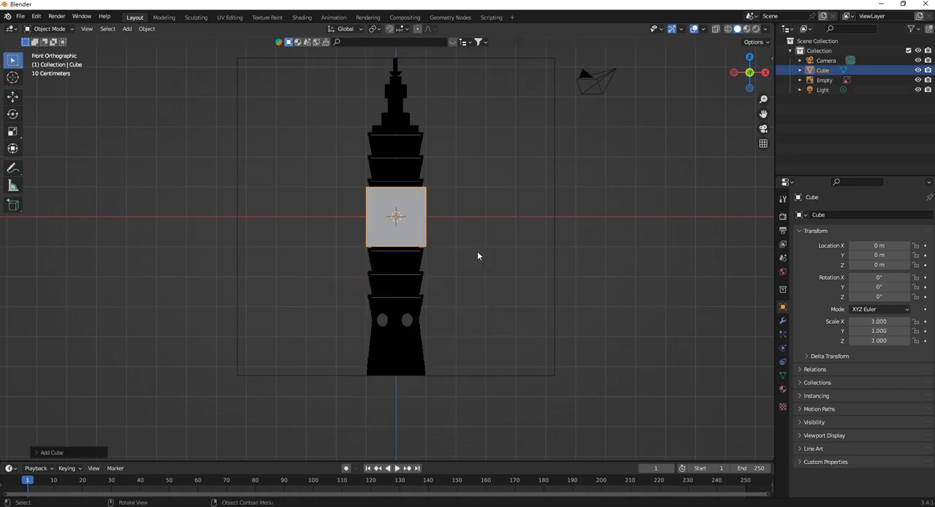
pyautogui.press('g')
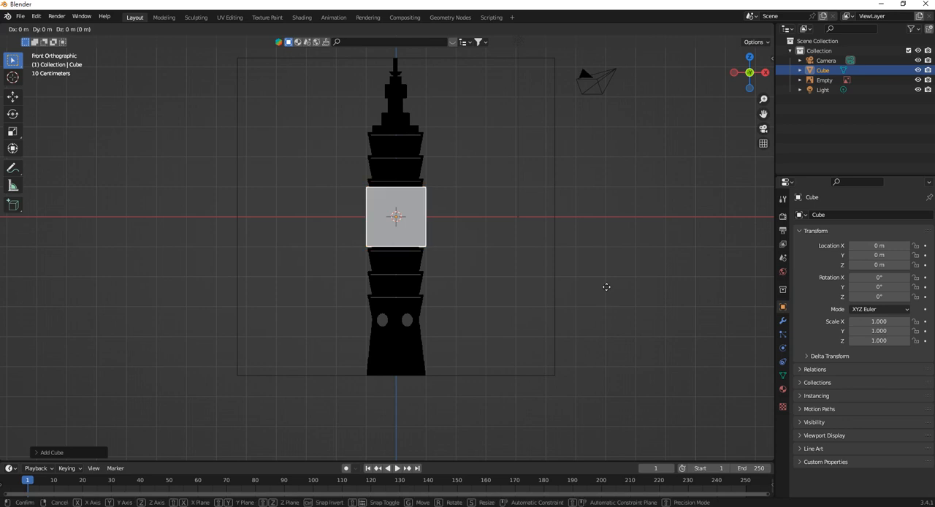
pyautogui.press('z')
pyautogui.click(595, 414)
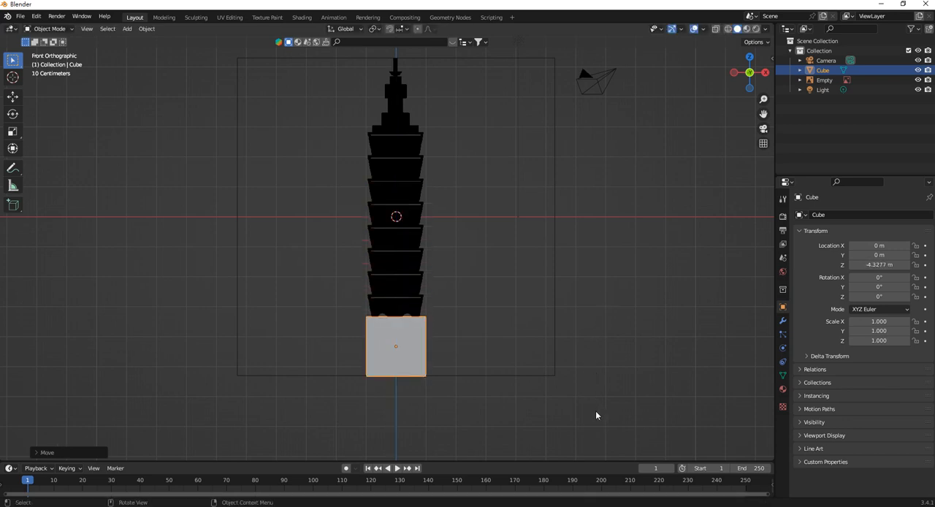
# Taper the cube in wireframe display by scaling its top vertices inward to match the outline of the tower's base.
pyautogui.scroll(1, 431, 356)
pyautogui.keyDown('shift'); pyautogui.moveTo(431, 356); pyautogui.dragTo(425, 322, button='middle'); pyautogui.keyUp('shift')
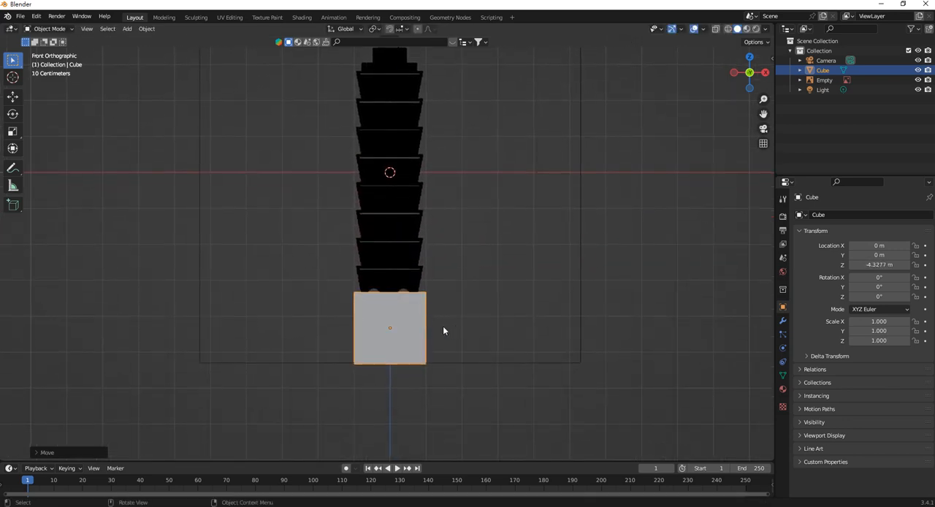
pyautogui.press('Tab')
pyautogui.press('z')
pyautogui.click(336, 305)
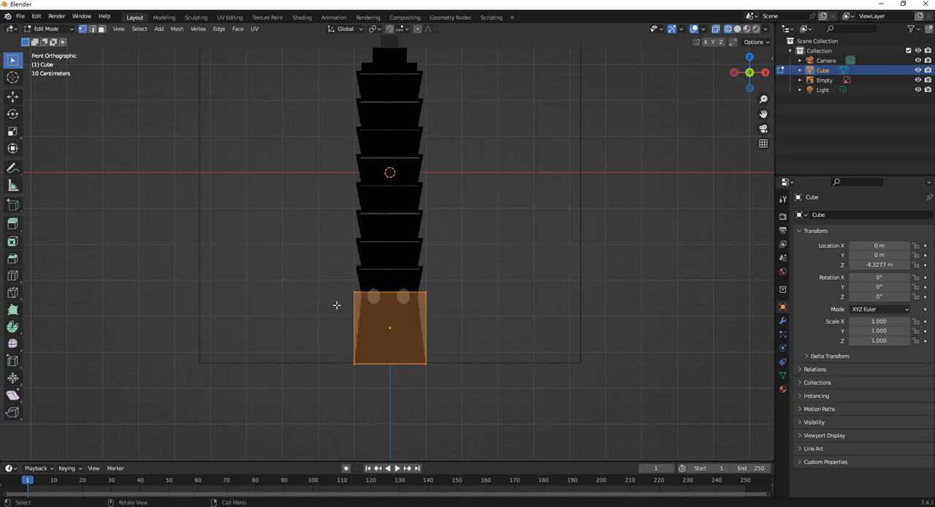
pyautogui.moveTo(319, 272); pyautogui.dragTo(527, 320)
pyautogui.press('s')
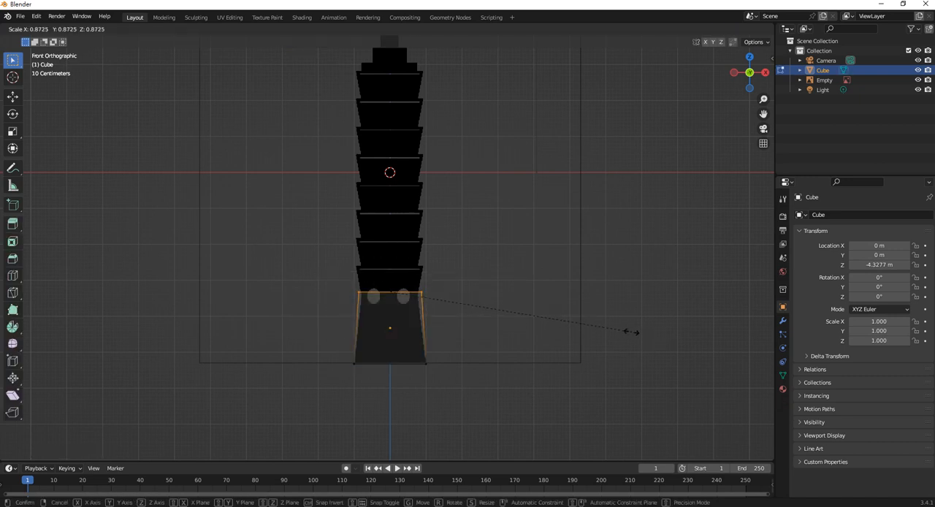
pyautogui.click(603, 316)
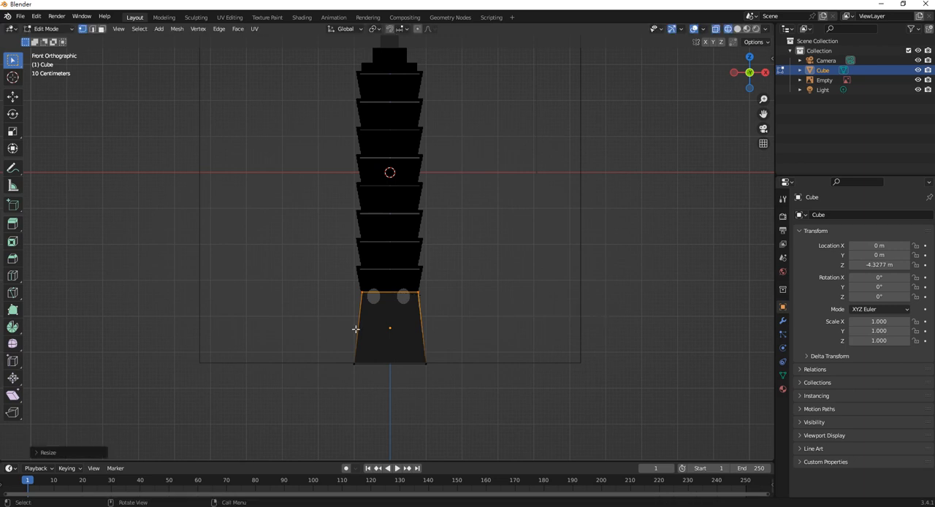
pyautogui.scroll(2, 431, 264)
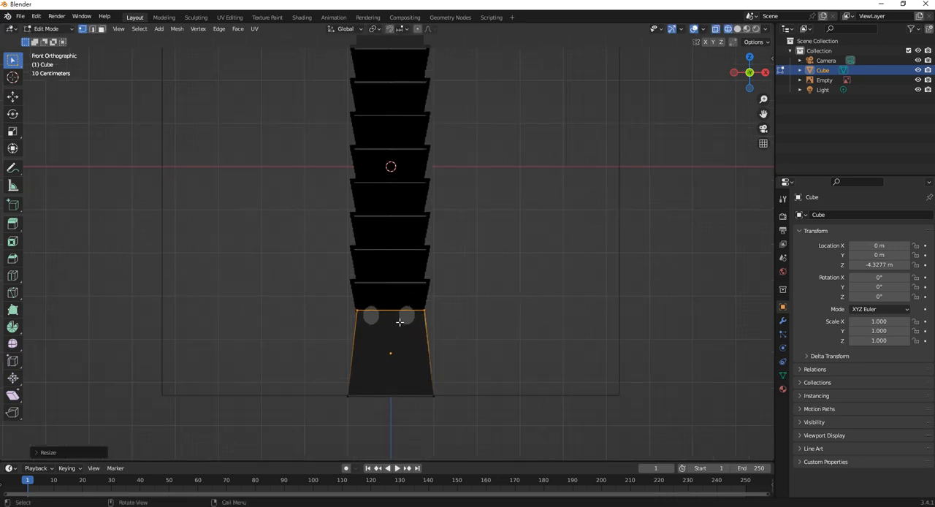
pyautogui.press('Tab')
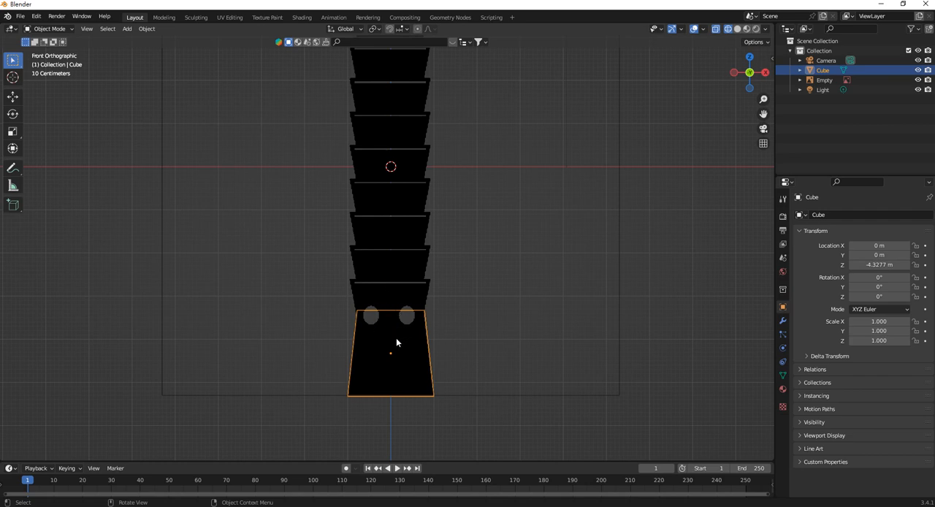
# Duplicate the tapered base block in place and flip the copy vertically with a Z scale of -1.
pyautogui.hotkey('shift', 'd')
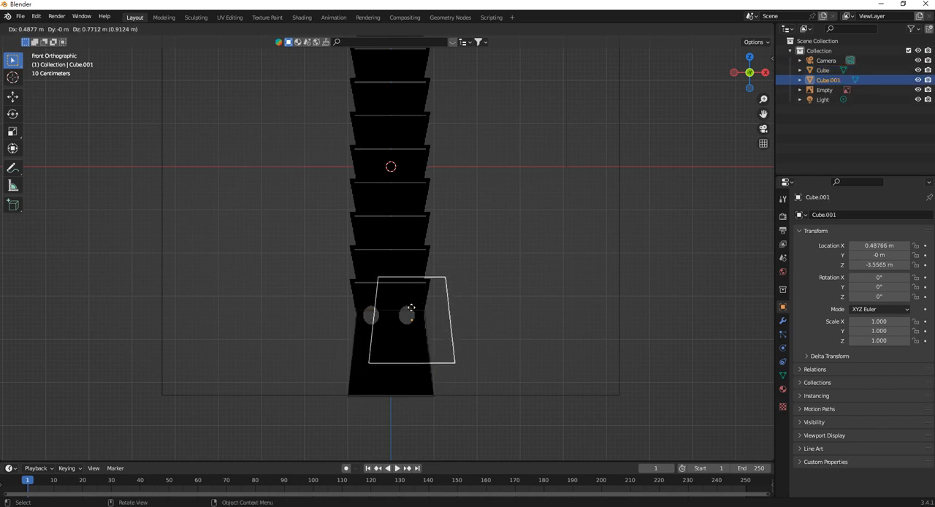
pyautogui.rightClick(407, 316)
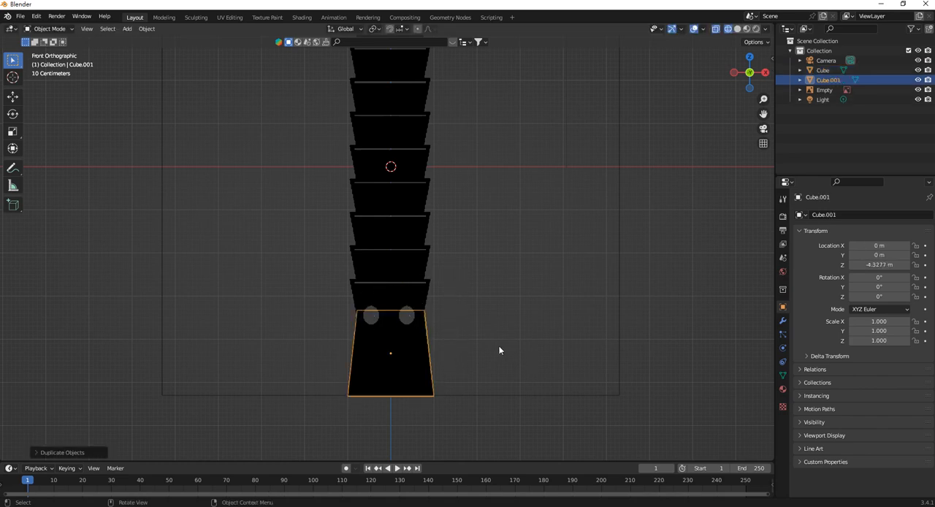
pyautogui.write('s')
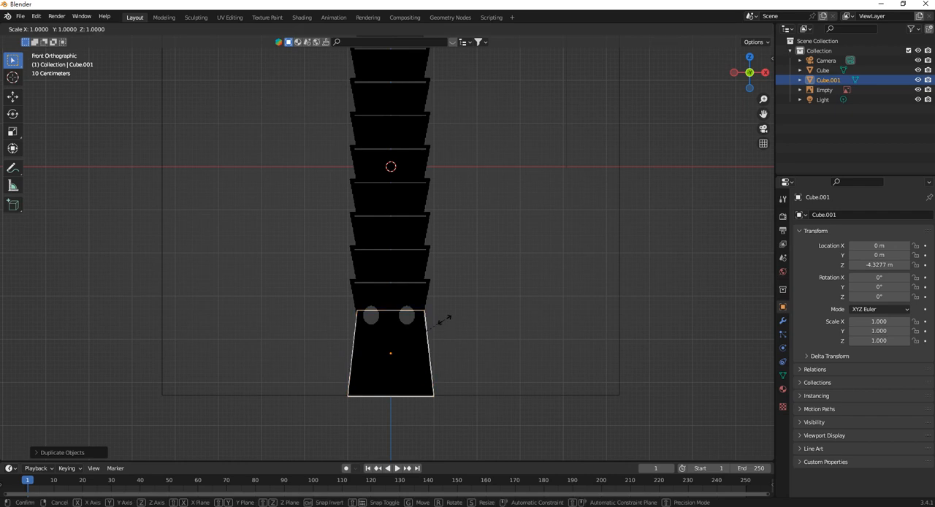
pyautogui.write('z')
pyautogui.write('-1')
pyautogui.press('Return')
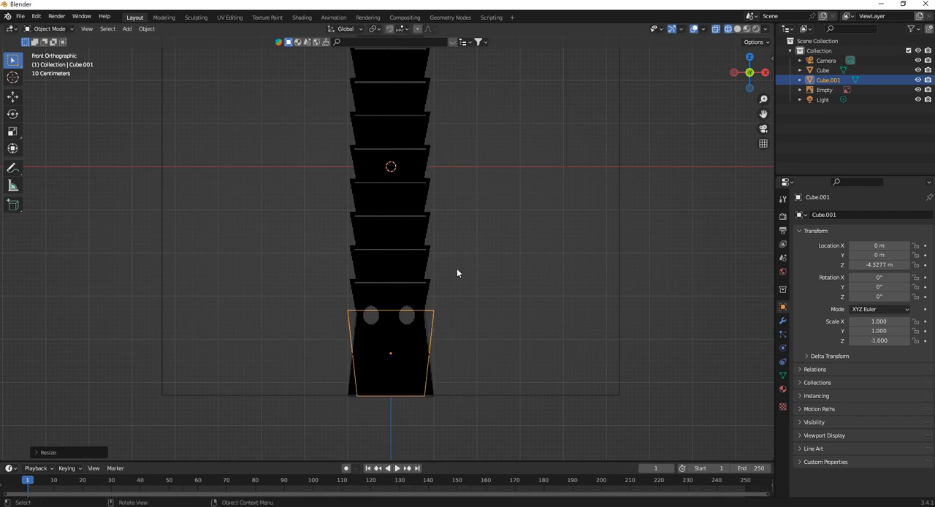
# Select the tower reference image, enable its opacity setting and lower the opacity to about 0.386.
pyautogui.scroll(3, 427, 347)
pyautogui.scroll(-1, 459, 349)
pyautogui.keyDown('shift'); pyautogui.moveTo(451, 333); pyautogui.dragTo(442, 271, button='middle'); pyautogui.keyUp('shift')
pyautogui.click(426, 194)
pyautogui.scroll(-1, 416, 255)
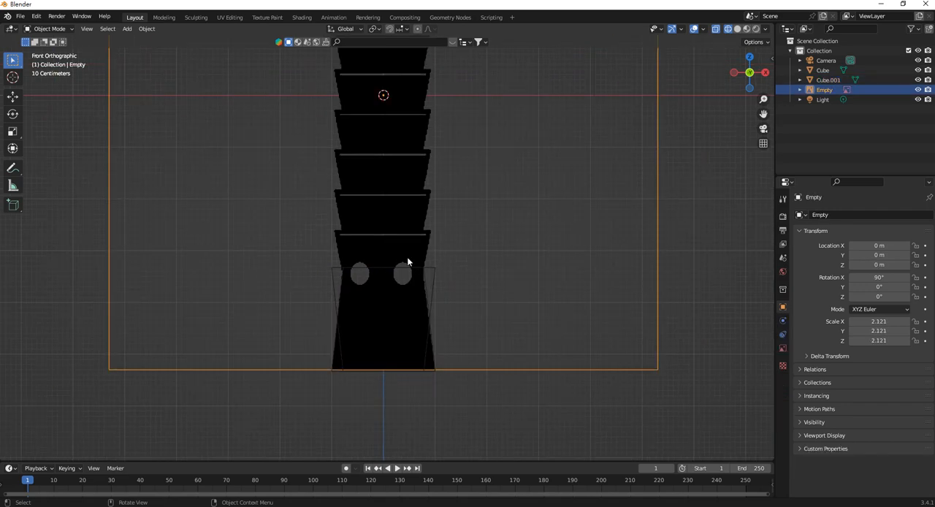
pyautogui.scroll(-2, 402, 223)
pyautogui.keyDown('shift'); pyautogui.moveTo(399, 192); pyautogui.dragTo(399, 271, button='middle'); pyautogui.keyUp('shift')
pyautogui.click(783, 349)
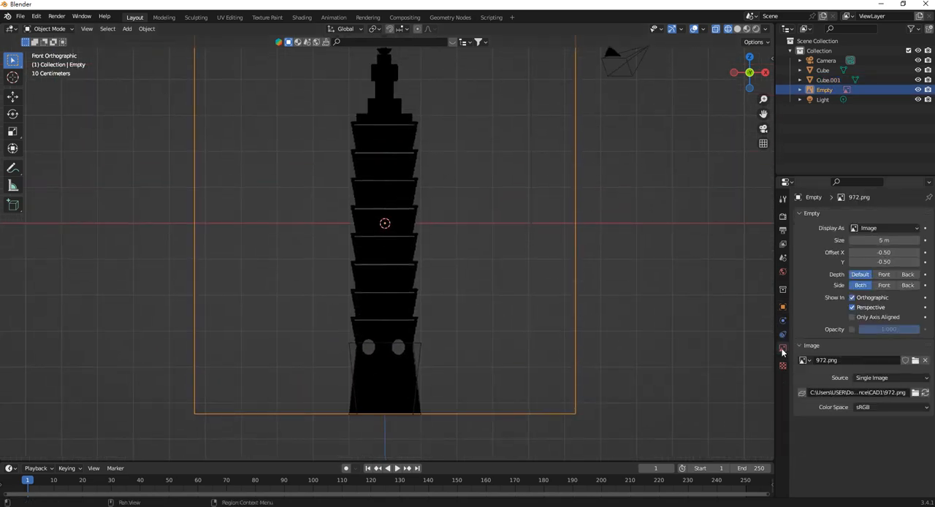
pyautogui.click(851, 329)
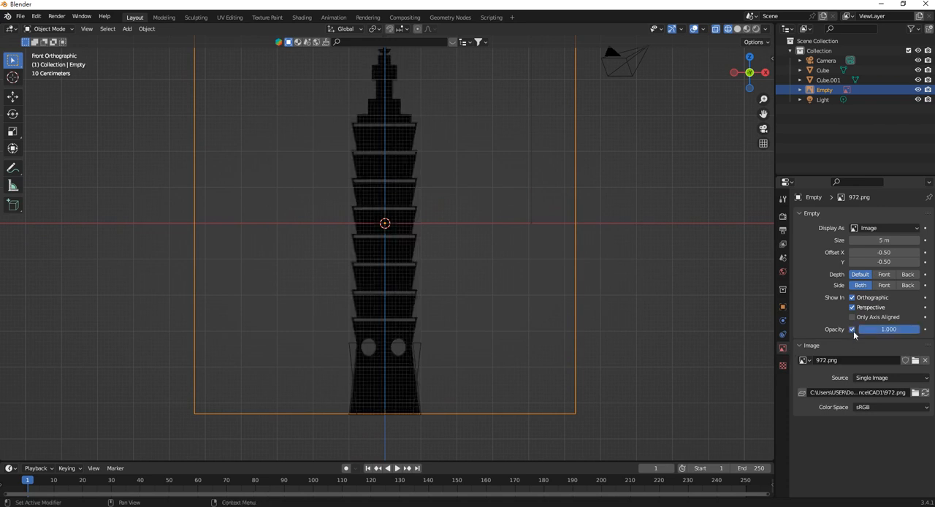
pyautogui.moveTo(899, 334); pyautogui.dragTo(866, 335)
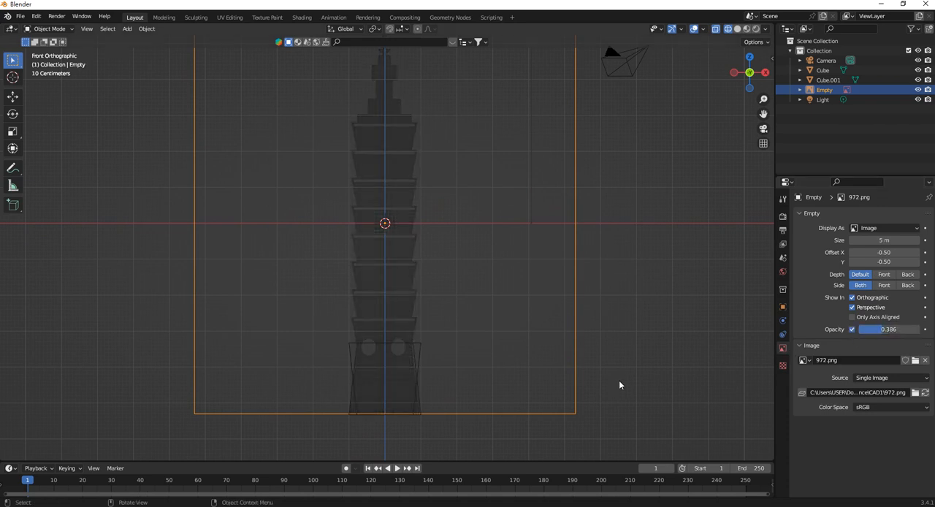
# Select the flipped copy of the base block and move it up along Z to sit above the base block.
pyautogui.click(428, 364)
pyautogui.click(420, 358)
pyautogui.scroll(1, 433, 369)
pyautogui.keyDown('shift'); pyautogui.moveTo(433, 371); pyautogui.dragTo(424, 329, button='middle'); pyautogui.keyUp('shift')
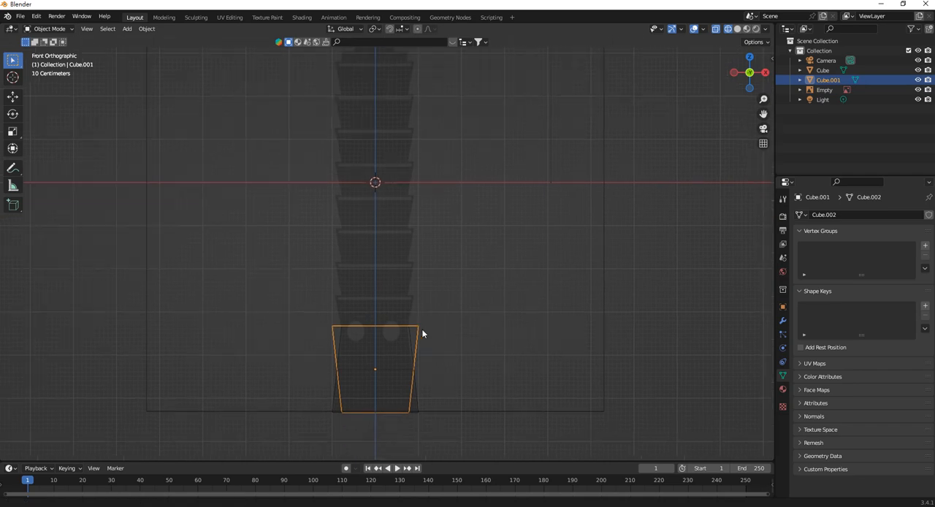
pyautogui.press('g')
pyautogui.press('z')
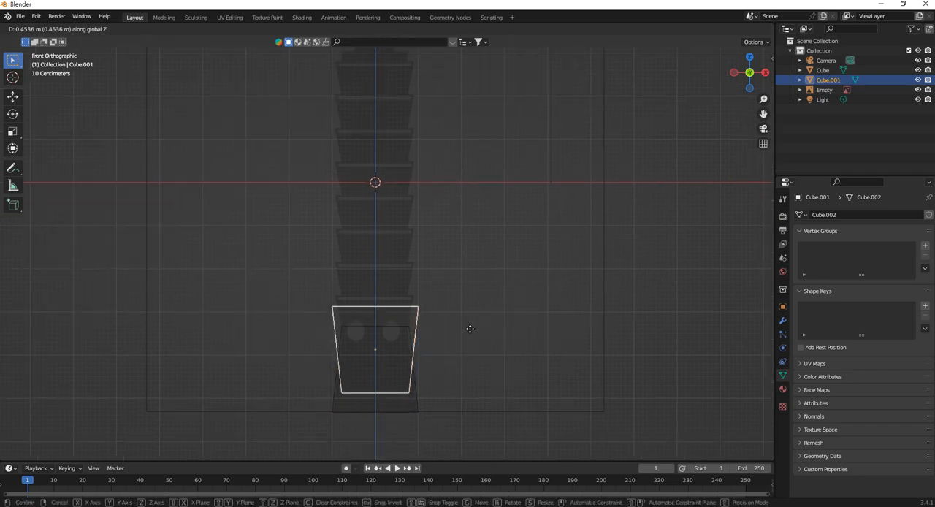
pyautogui.click(468, 275)
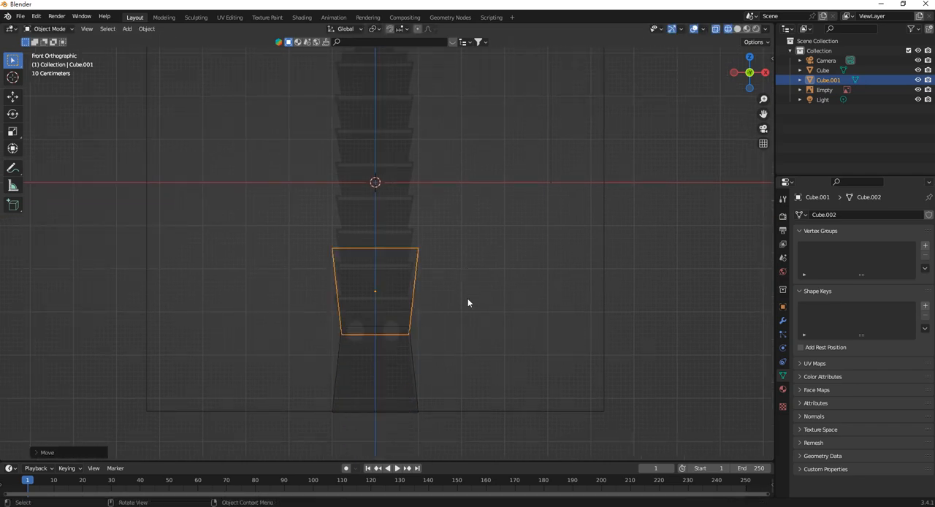
# Flatten the flipped block along Z and move it down over the lowest tier of the reference tower.
pyautogui.press('s')
pyautogui.press('z')
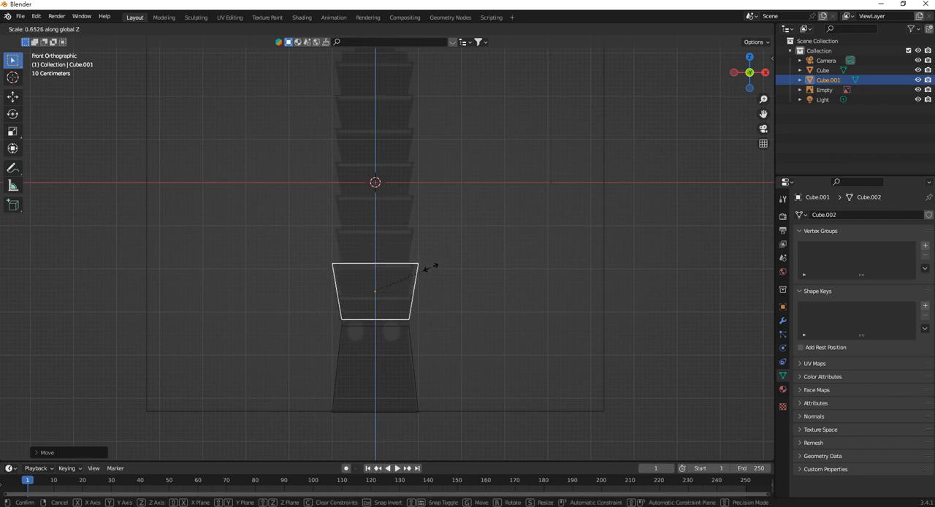
pyautogui.click(426, 302)
pyautogui.scroll(1, 443, 316)
pyautogui.press('g')
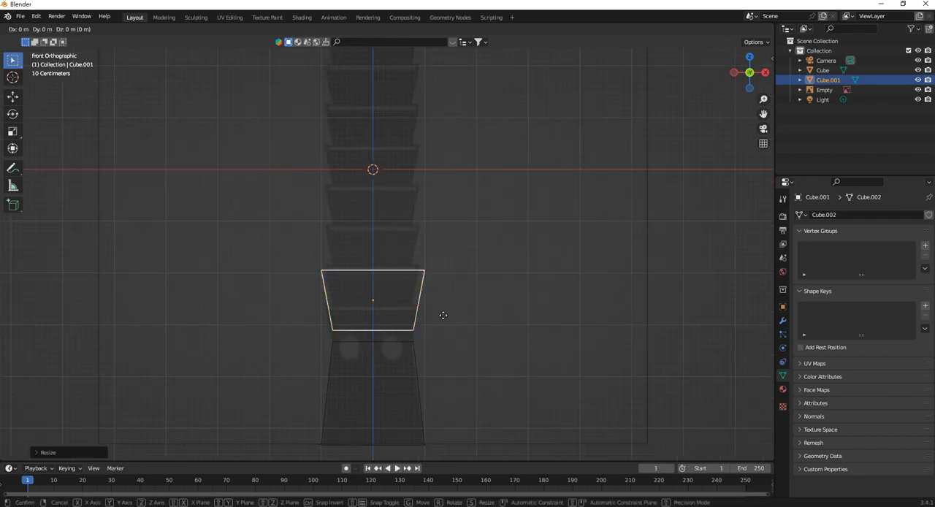
pyautogui.press('z')
pyautogui.click(448, 348)
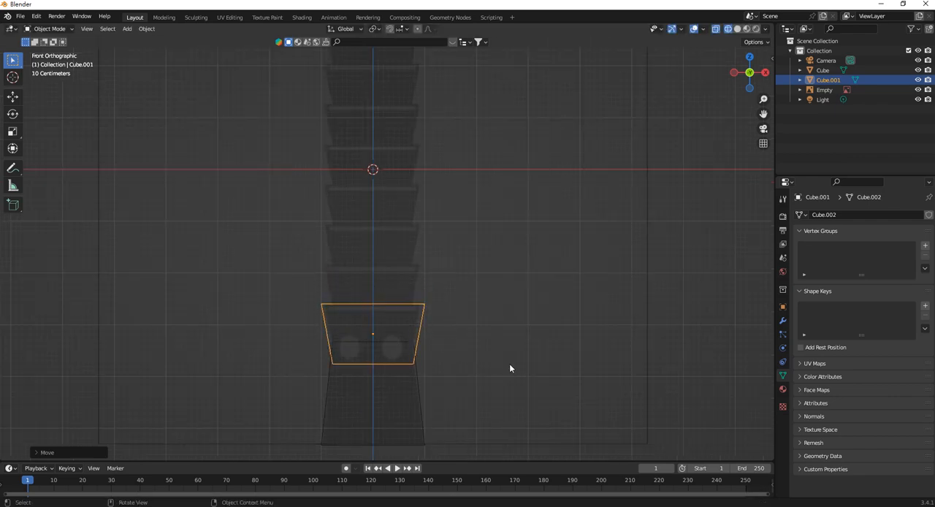
# Scale the flipped block uniformly to about 1.77 m wide and 1.03 m high to match the tier outline, and apply all transforms.
pyautogui.press('s')
pyautogui.click(486, 355)
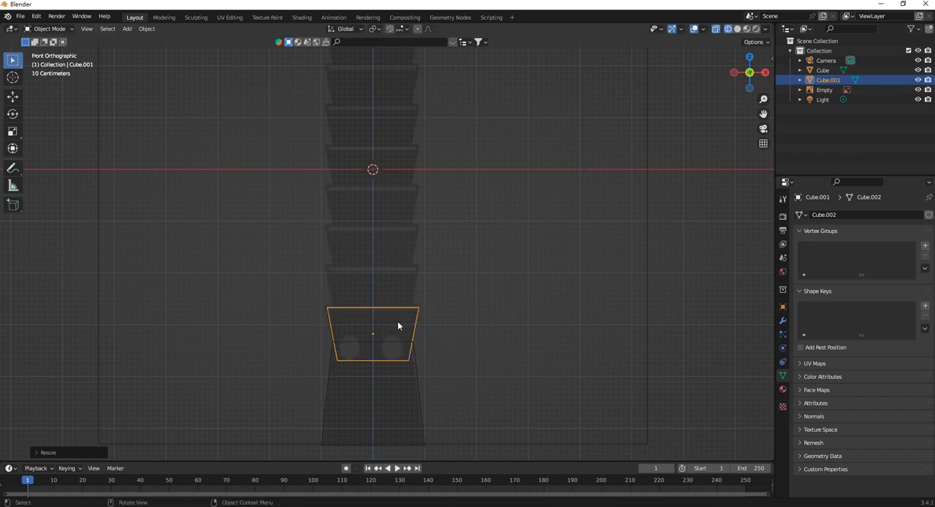
pyautogui.hotkey('ctrl', 'a')
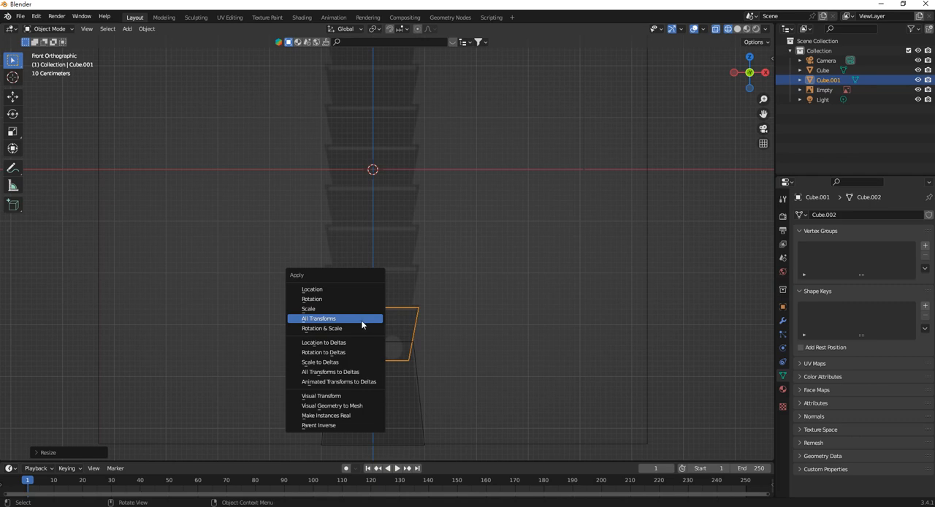
pyautogui.click(361, 320)
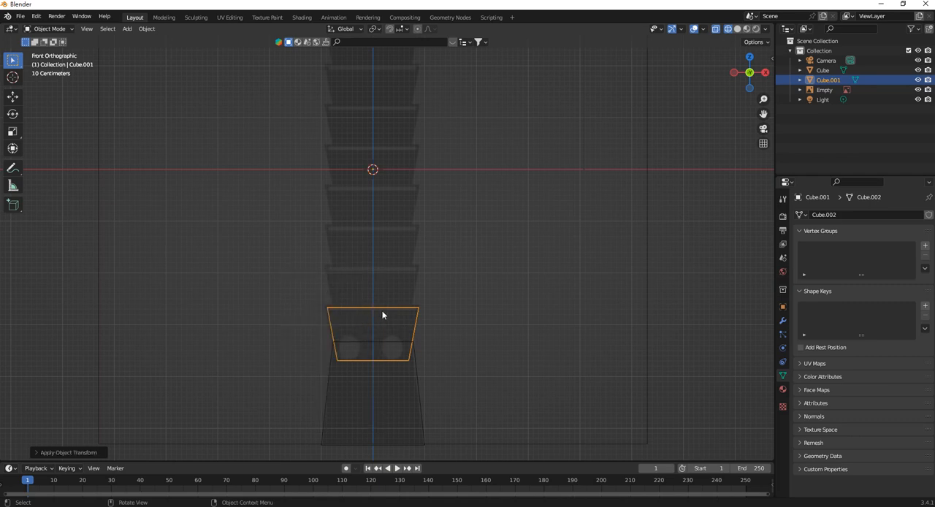
# Start the Shortcut VUr on-screen shortcut display.
pyautogui.scroll(-2, 391, 311)
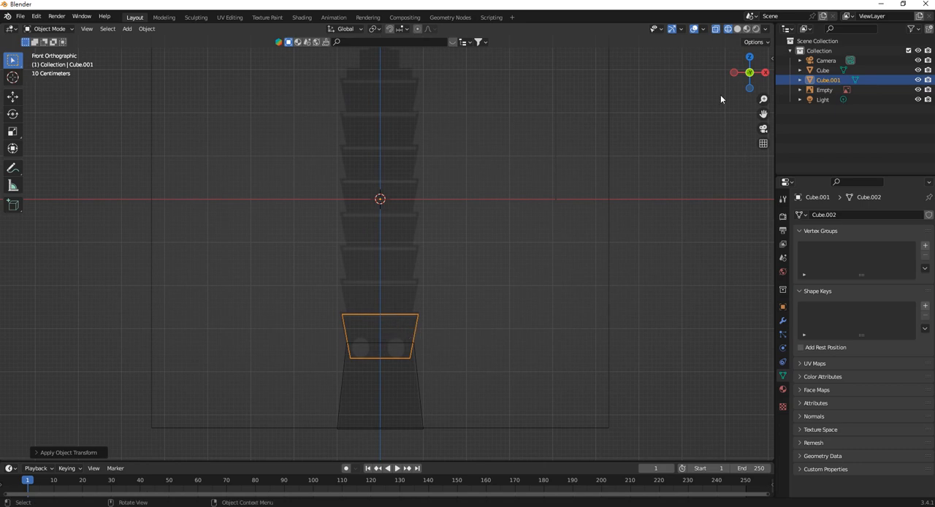
pyautogui.press('n')
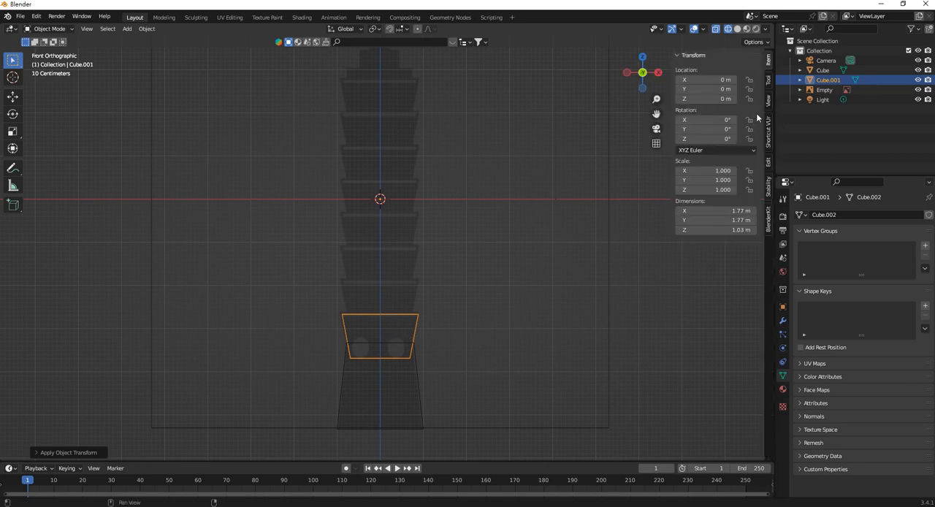
pyautogui.click(769, 133)
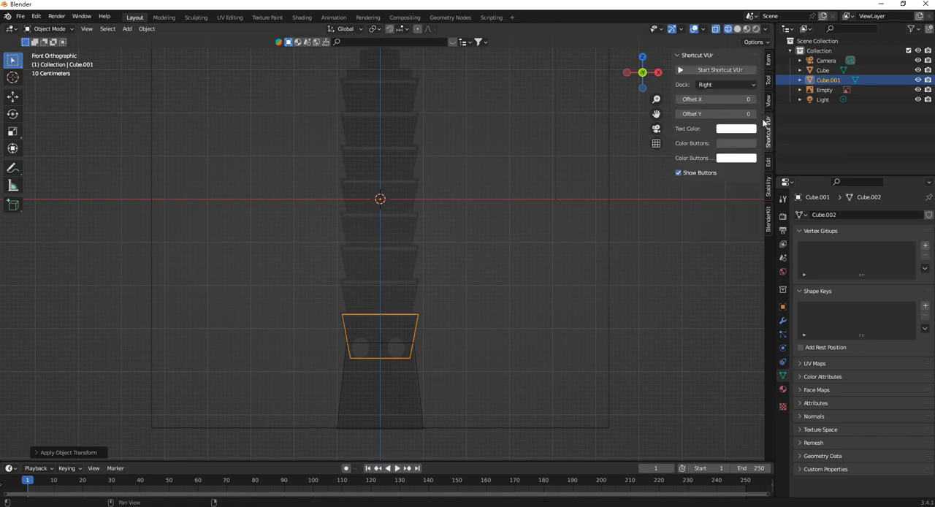
pyautogui.click(737, 71)
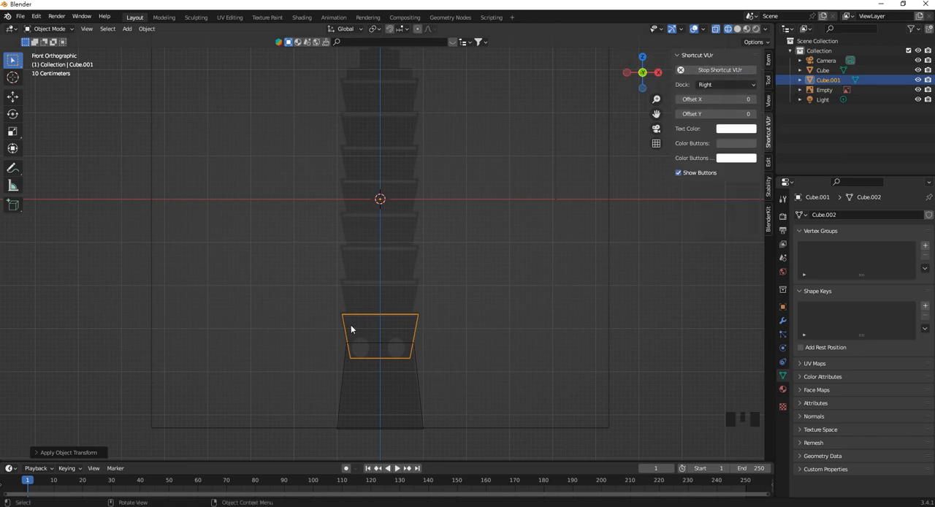
# Make a linked duplicate of the lowest tier block and move it up about 0.8 m along Z onto the second tier.
pyautogui.scroll(1, 423, 337)
pyautogui.keyDown('shift'); pyautogui.moveTo(423, 338); pyautogui.dragTo(418, 309, button='middle'); pyautogui.keyUp('shift')
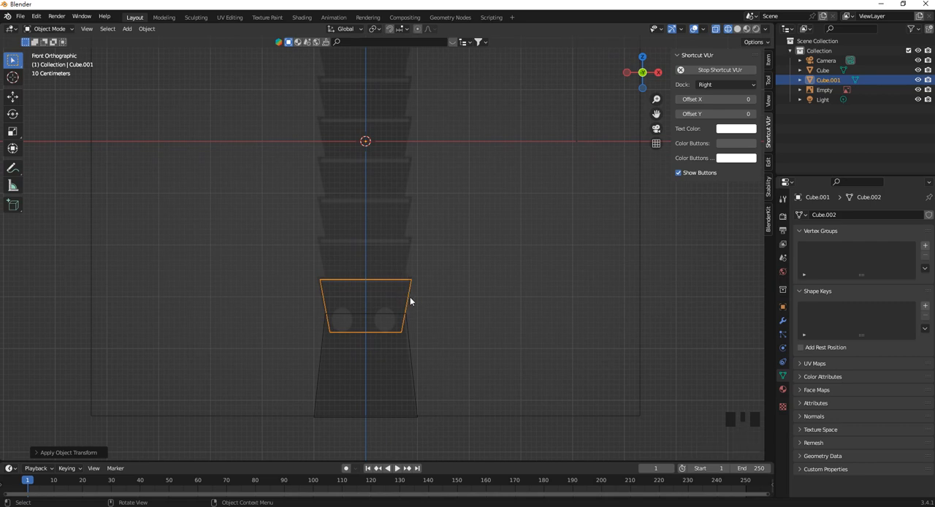
pyautogui.rightClick(408, 295)
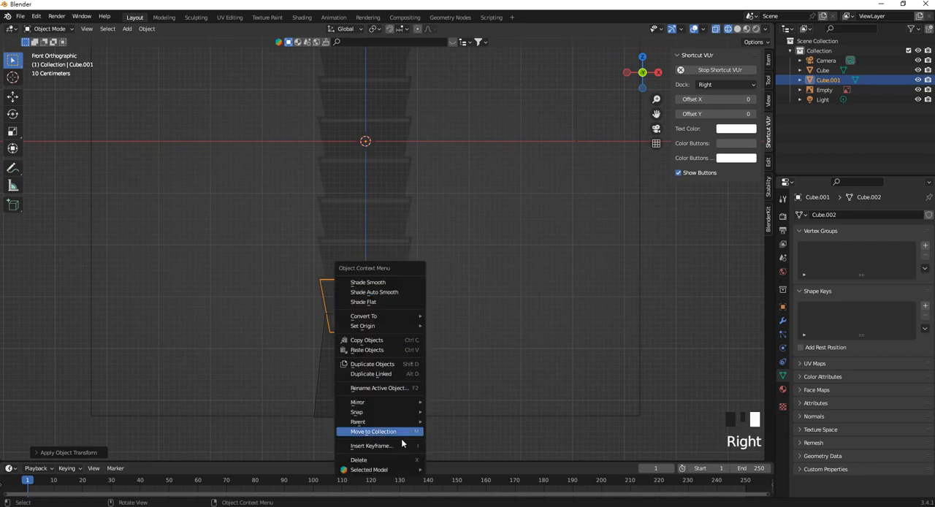
pyautogui.click(400, 377)
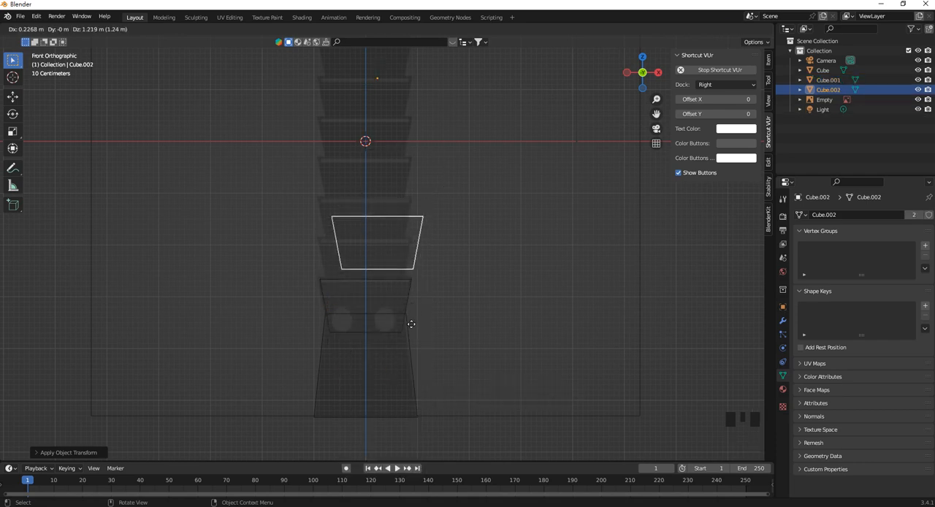
pyautogui.rightClick(406, 327)
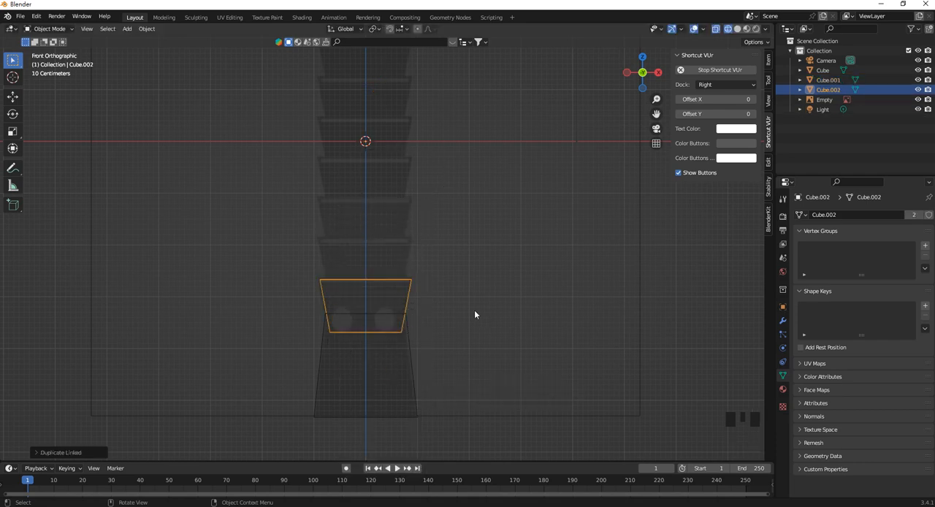
pyautogui.keyDown('shift'); pyautogui.moveTo(475, 309); pyautogui.dragTo(474, 340, button='middle'); pyautogui.keyUp('shift')
pyautogui.press('g')
pyautogui.press('z')
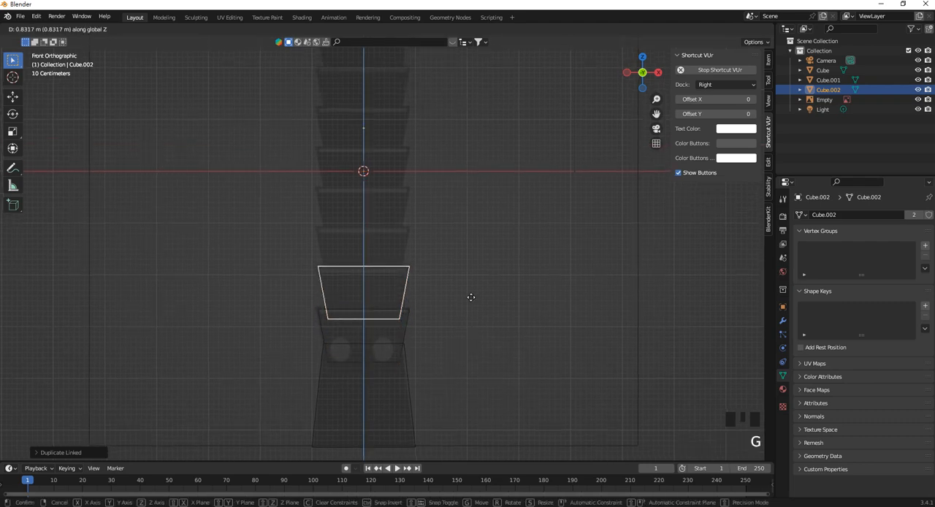
pyautogui.click(470, 299)
# Make a linked duplicate of the second tier block and move it up along Z onto the third tier of the reference.
pyautogui.keyDown('shift'); pyautogui.moveTo(471, 298); pyautogui.dragTo(468, 350, button='middle'); pyautogui.keyUp('shift')
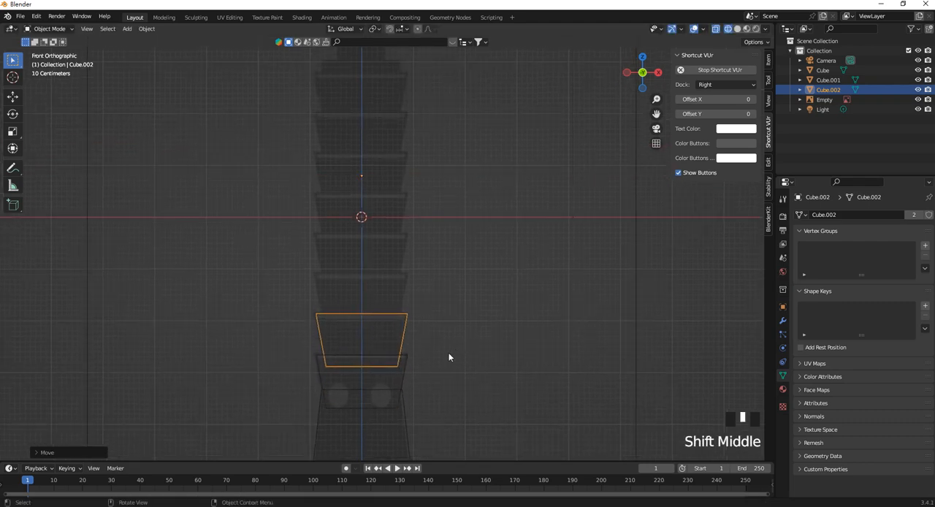
pyautogui.scroll(1, 410, 334)
pyautogui.rightClick(411, 347)
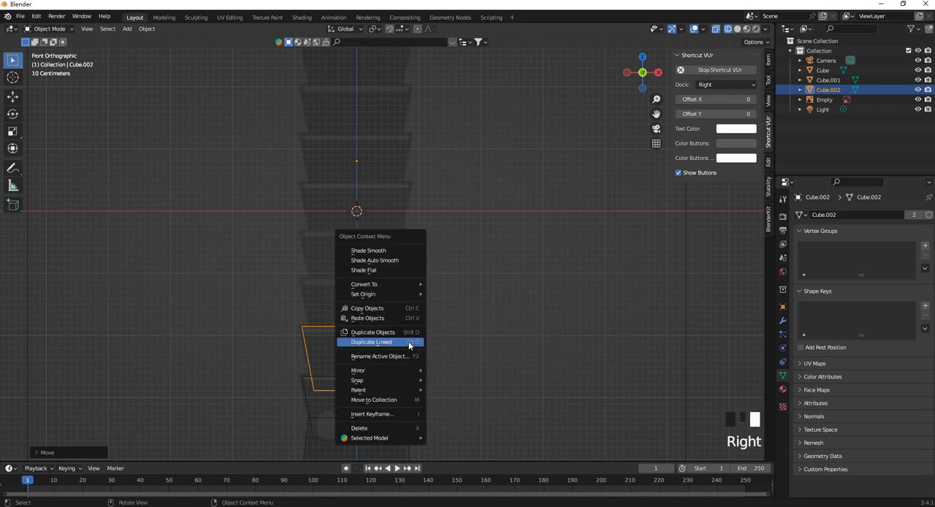
pyautogui.hotkey('alt', 'd')
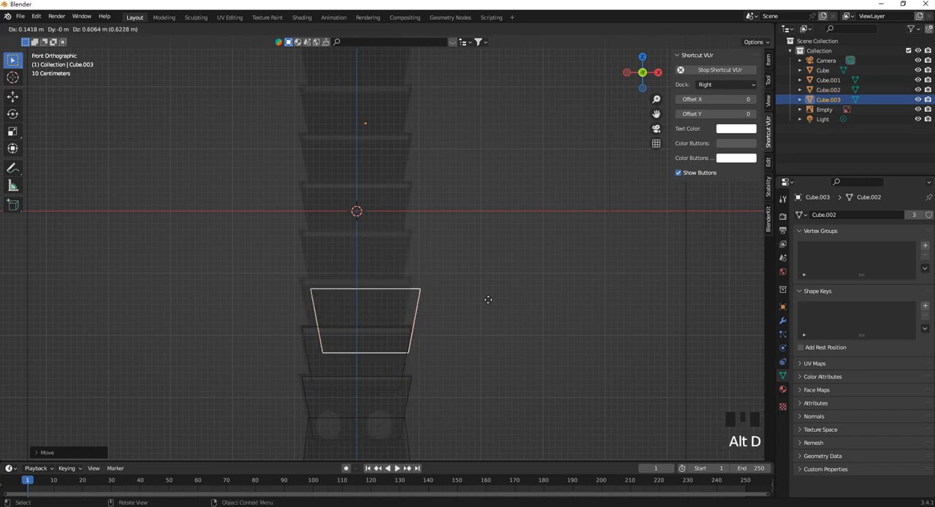
pyautogui.rightClick(486, 301)
pyautogui.press('g')
pyautogui.press('z')
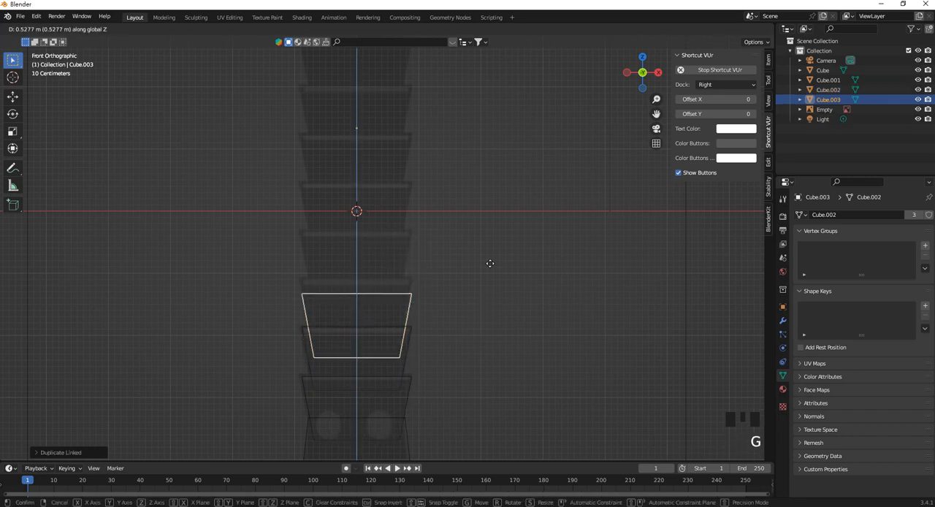
pyautogui.click(491, 249)
# Select the three tier blocks without the reference image, make linked duplicates and move them up along Z onto the next three tiers.
pyautogui.moveTo(431, 350); pyautogui.dragTo(366, 269)
pyautogui.moveTo(444, 394); pyautogui.dragTo(362, 298)
pyautogui.scroll(-1, 361, 299)
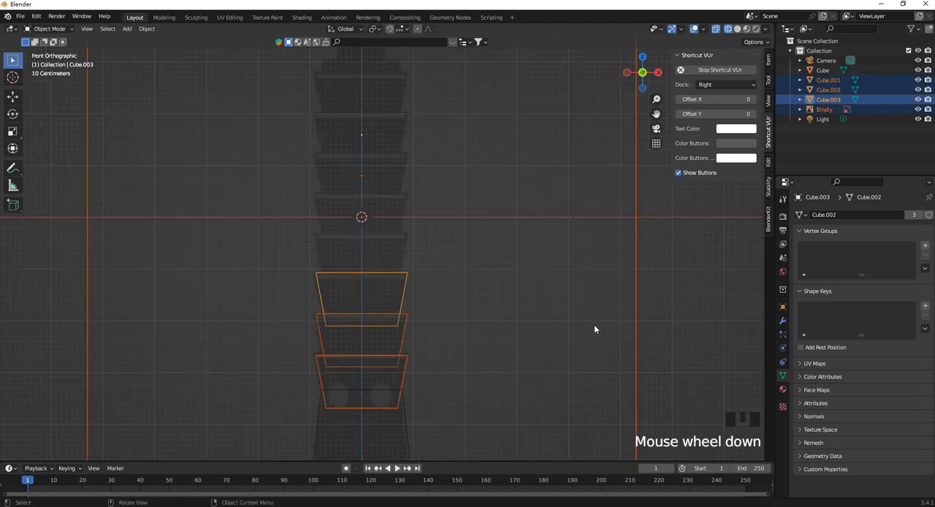
pyautogui.keyDown('ctrl'); pyautogui.moveTo(565, 285); pyautogui.dragTo(647, 344); pyautogui.keyUp('ctrl')
pyautogui.keyDown('shift'); pyautogui.moveTo(417, 309); pyautogui.dragTo(418, 322, button='middle'); pyautogui.keyUp('shift')
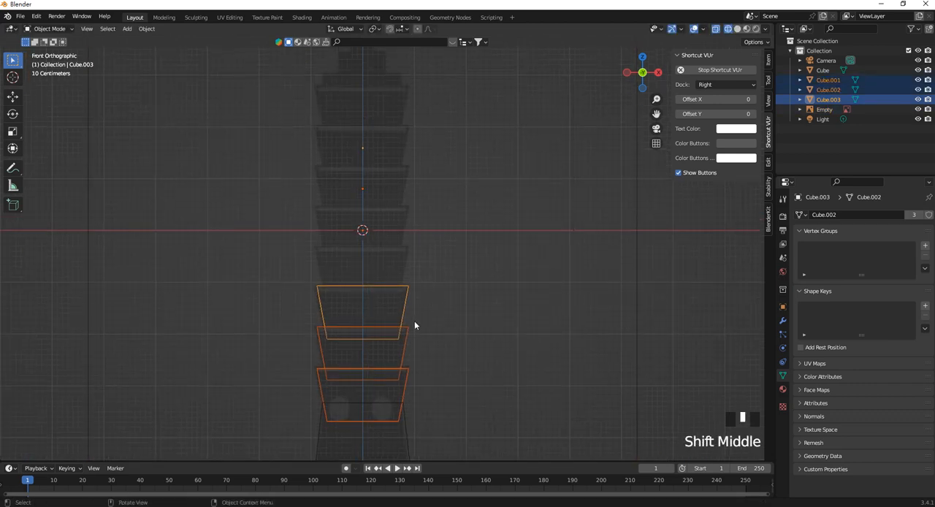
pyautogui.hotkey('alt', 'd')
pyautogui.rightClick(446, 251)
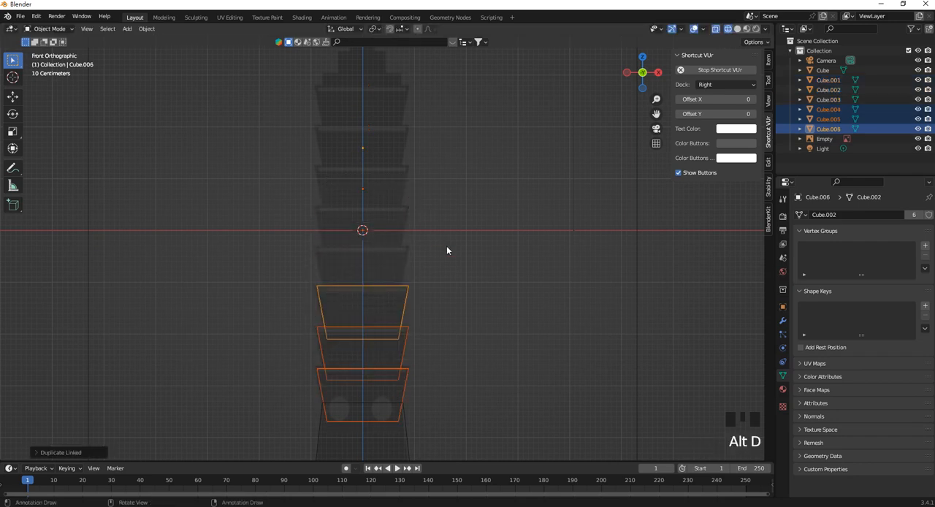
pyautogui.press('g')
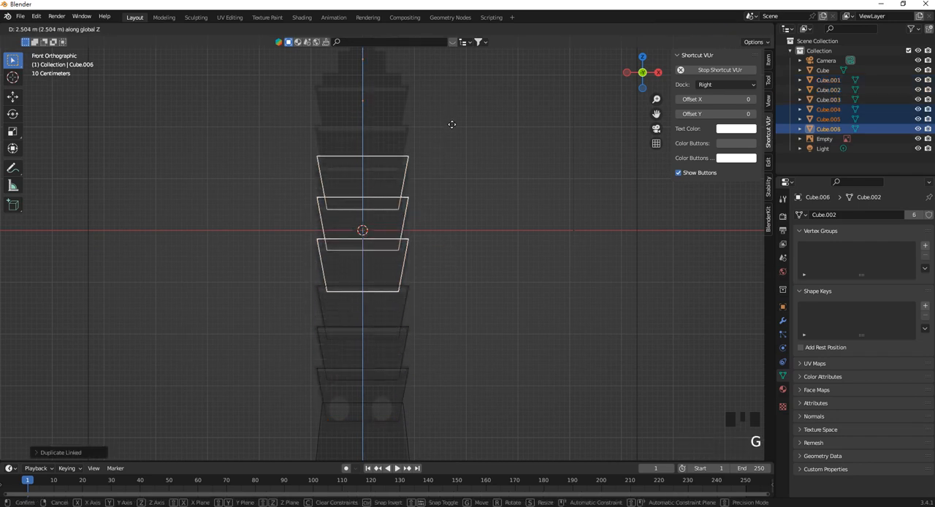
pyautogui.click(453, 131)
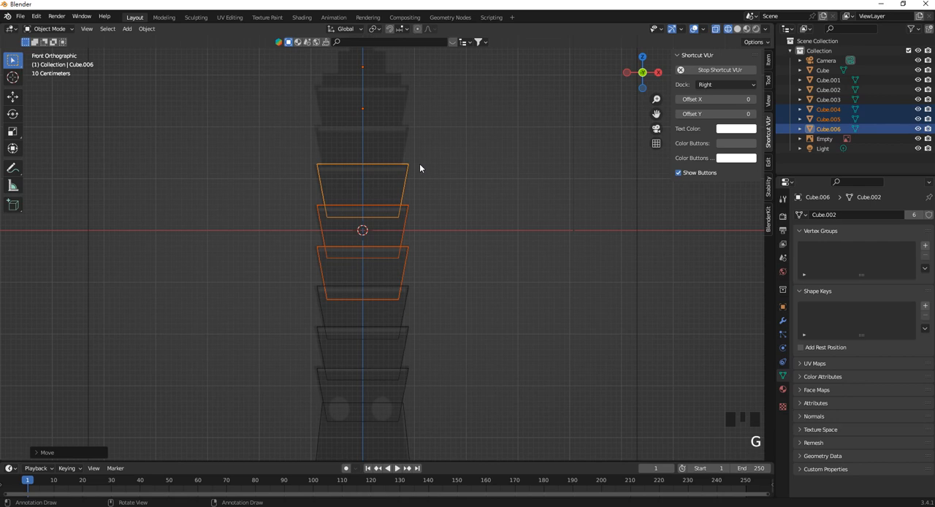
pyautogui.press('g')
pyautogui.click(476, 205)
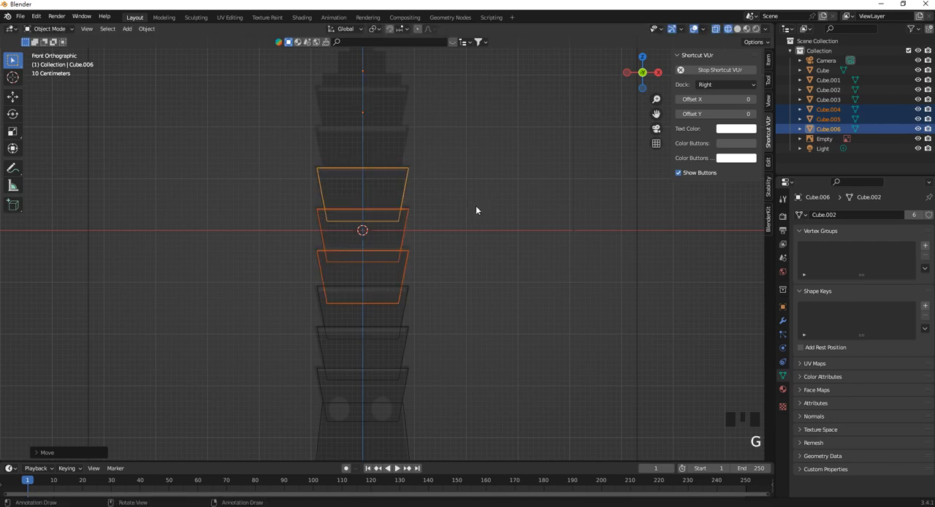
# Make linked duplicates of the two uppermost tier blocks and move them up about 1.5 m along Z onto the last two tiers.
pyautogui.keyDown('shift'); pyautogui.moveTo(476, 205); pyautogui.dragTo(468, 272, button='middle'); pyautogui.keyUp('shift')
pyautogui.click(421, 284)
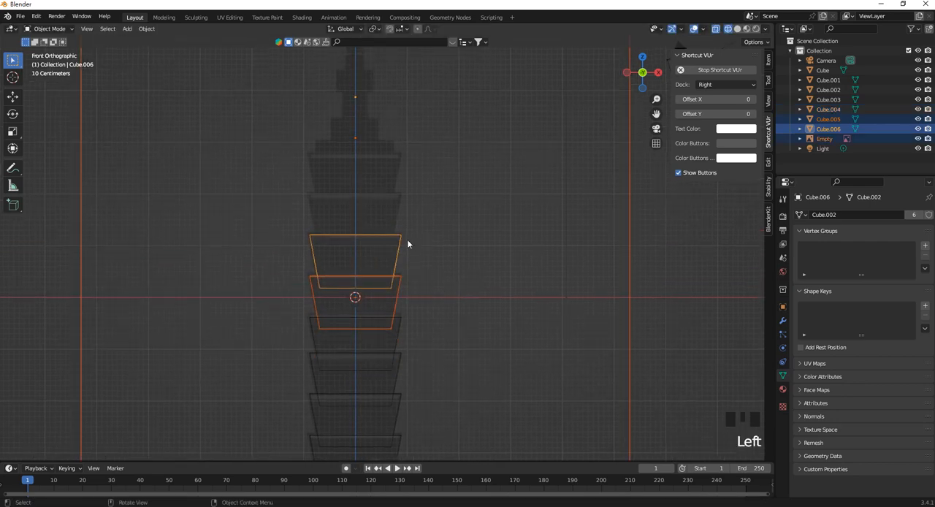
pyautogui.keyDown('ctrl'); pyautogui.click(660, 297); pyautogui.keyUp('ctrl')
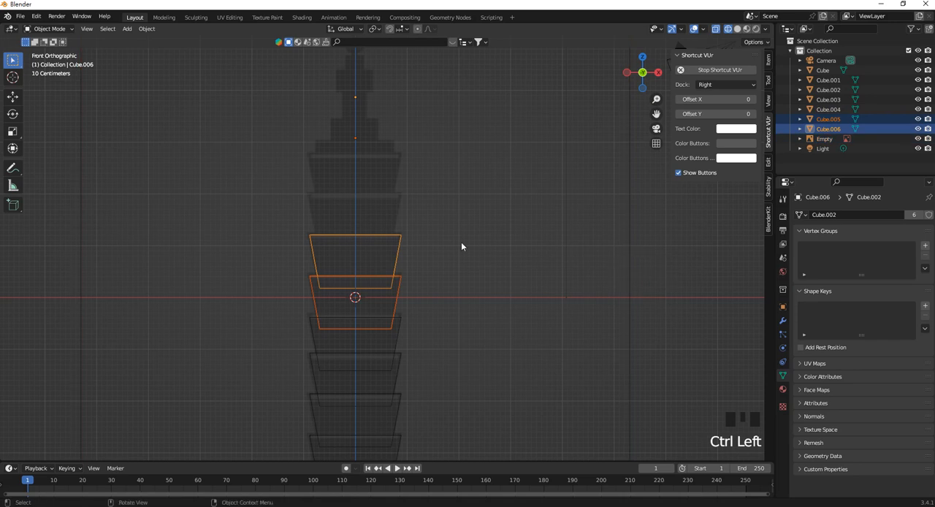
pyautogui.hotkey('alt', 'g')
pyautogui.hotkey('ctrl', 'z')
pyautogui.hotkey('alt', 'd')
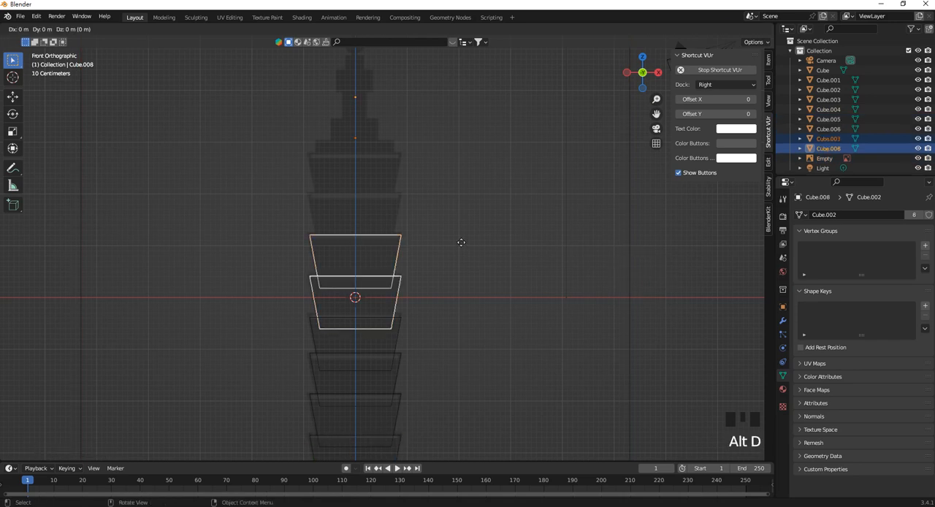
pyautogui.press('z')
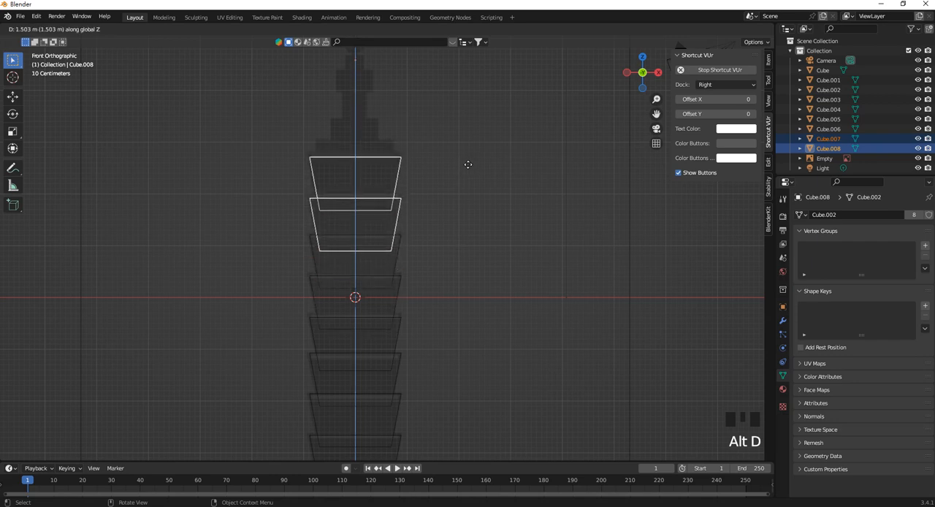
pyautogui.click(464, 163)
pyautogui.scroll(-6, 416, 241)
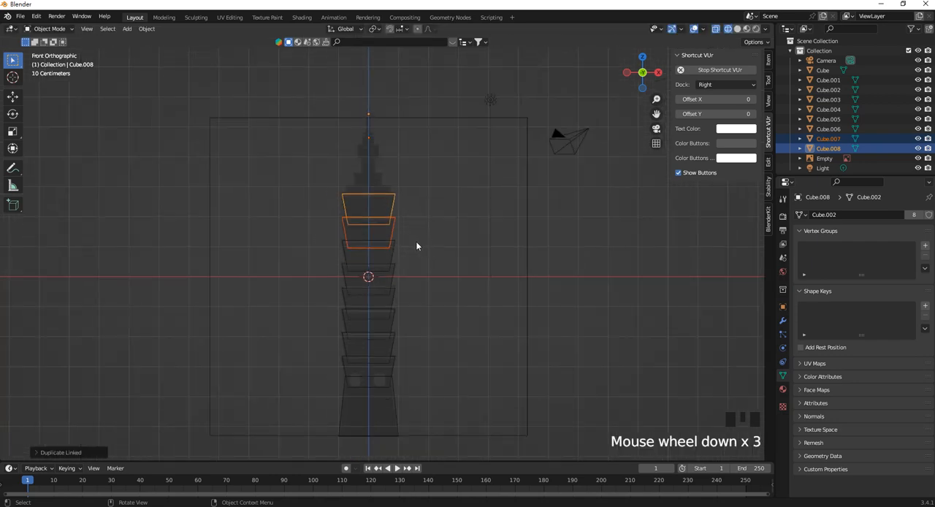
pyautogui.click(570, 291)
# Add a cube at the tower's centre and flatten it along Z to about 0.28 of its height.
pyautogui.scroll(2, 352, 285)
pyautogui.scroll(4, 352, 285)
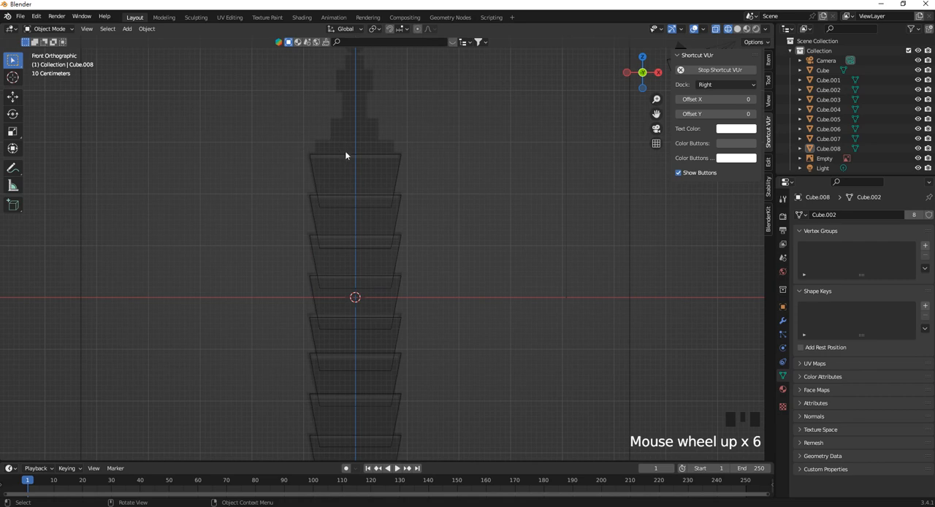
pyautogui.scroll(-3, 349, 182)
pyautogui.hotkey('shift', 'a')
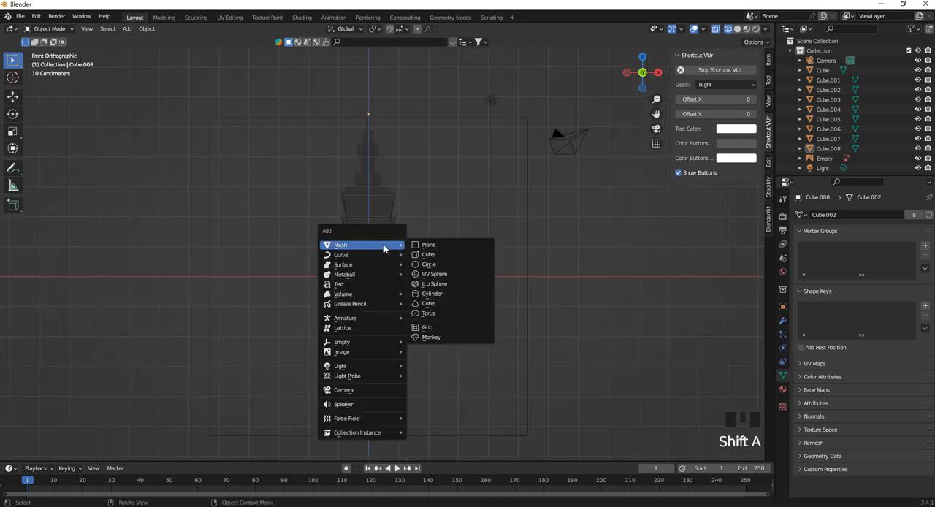
pyautogui.click(454, 261)
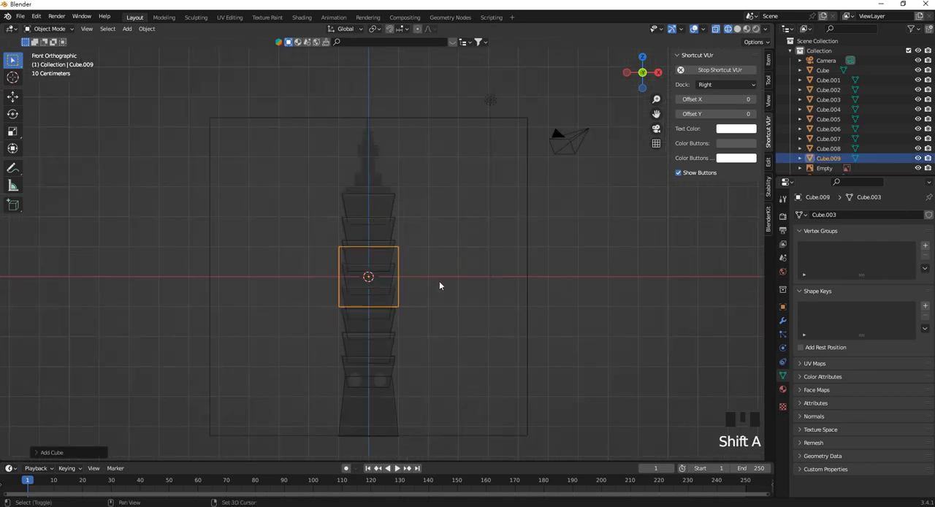
pyautogui.keyDown('shift'); pyautogui.moveTo(439, 283); pyautogui.dragTo(440, 298, button='middle'); pyautogui.keyUp('shift')
pyautogui.press('s')
pyautogui.press('z')
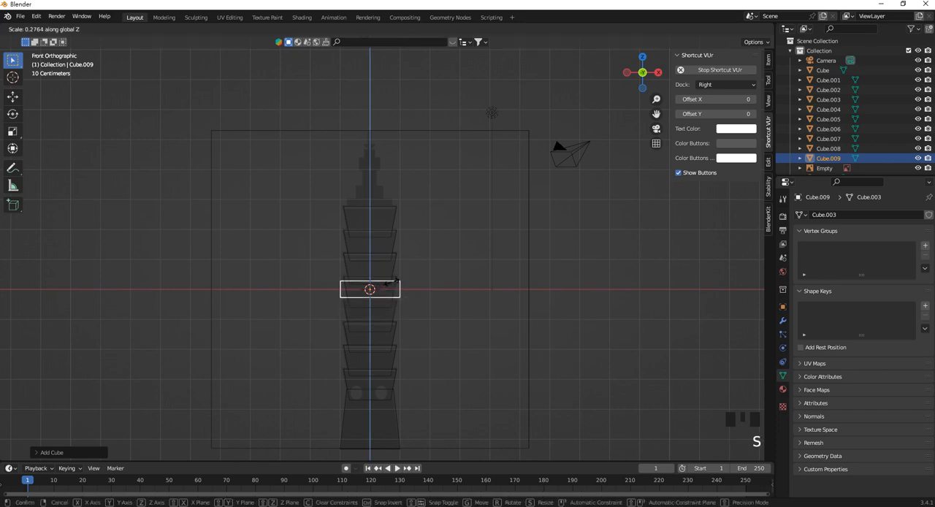
pyautogui.click(396, 284)
# Shrink the flattened cube uniformly and move it up about 2.9 m along Z onto the uppermost tier, matching the reference step's width.
pyautogui.press('s')
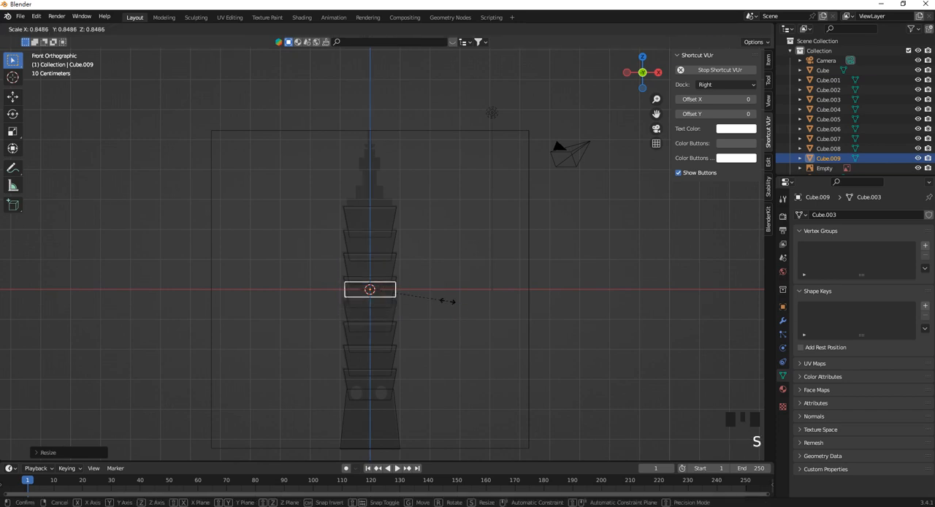
pyautogui.click(434, 296)
pyautogui.press('g')
pyautogui.press('z')
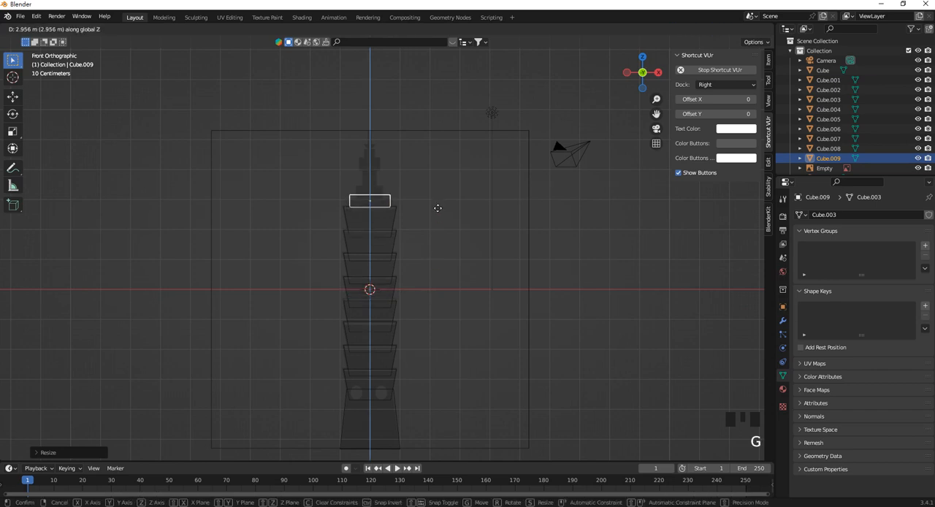
pyautogui.click(443, 211)
pyautogui.scroll(-1, 412, 194)
pyautogui.scroll(5, 401, 182)
pyautogui.scroll(2, 406, 237)
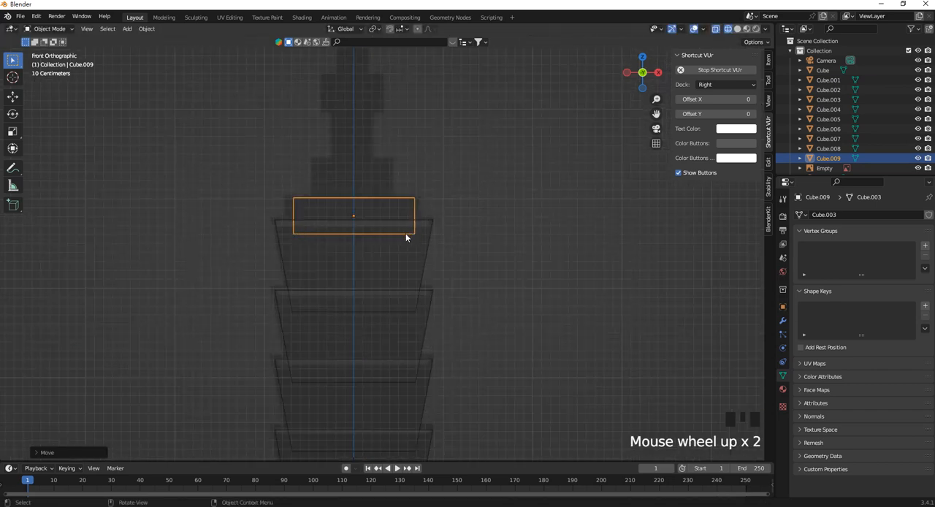
pyautogui.press('s')
pyautogui.click(449, 219)
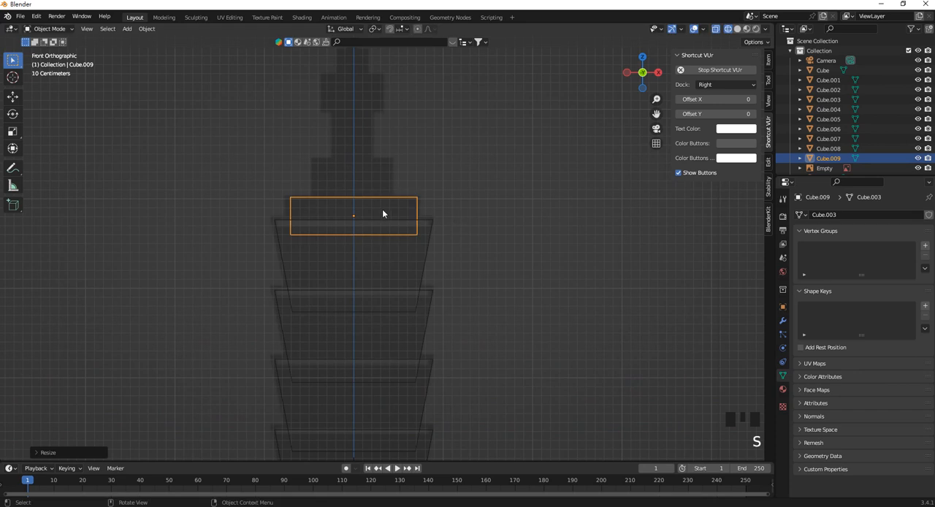
# In Edit Mode, extrude the flattened cube's top face in place and scale the new face to about 0.49.
pyautogui.moveTo(382, 211); pyautogui.dragTo(368, 240, button='middle')
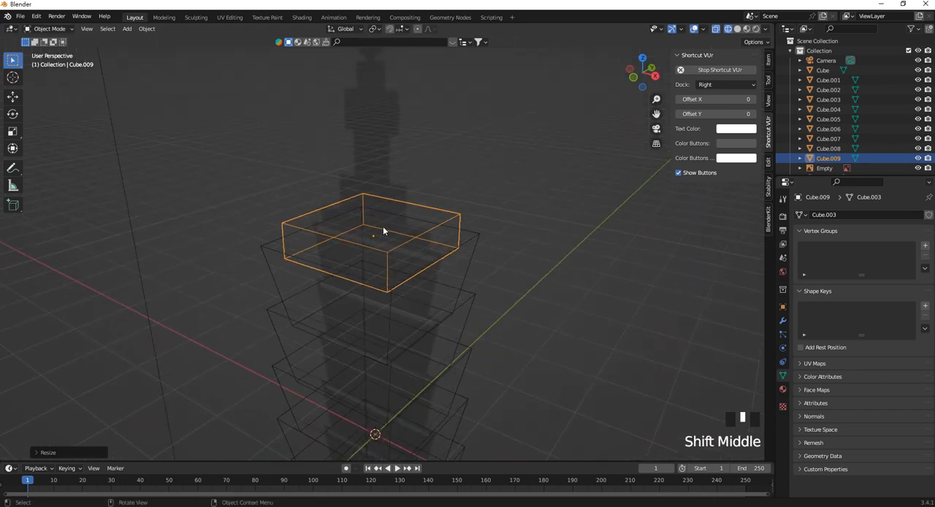
pyautogui.press('Tab')
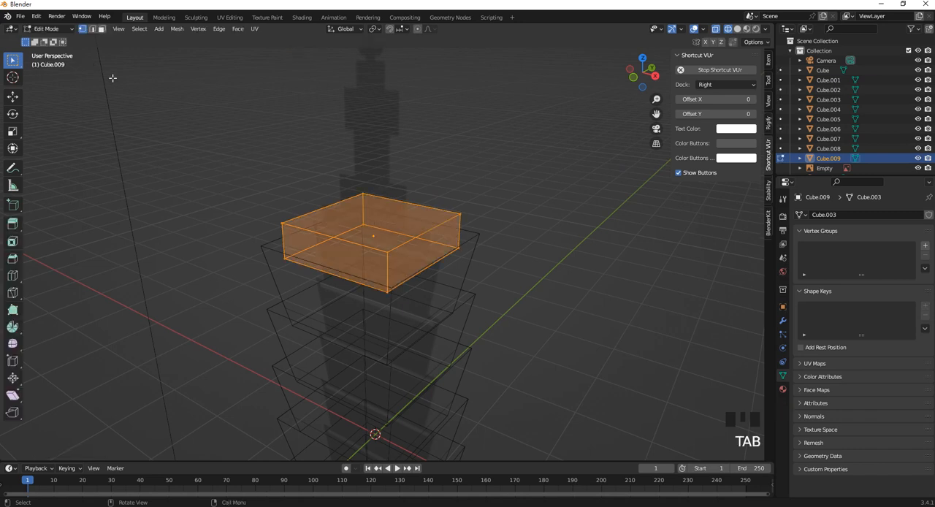
pyautogui.click(102, 28)
pyautogui.click(361, 220)
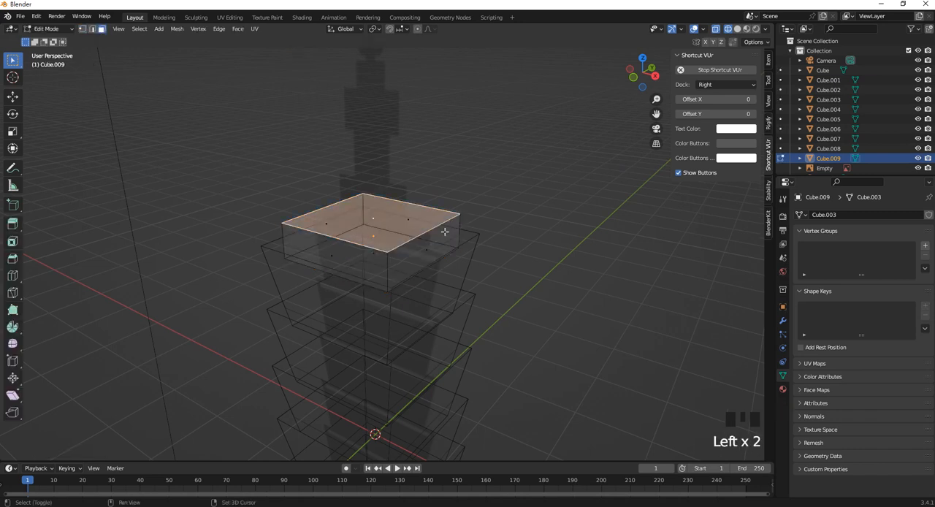
pyautogui.keyDown('shift'); pyautogui.moveTo(574, 295); pyautogui.dragTo(576, 310, button='middle'); pyautogui.keyUp('shift')
pyautogui.press('e')
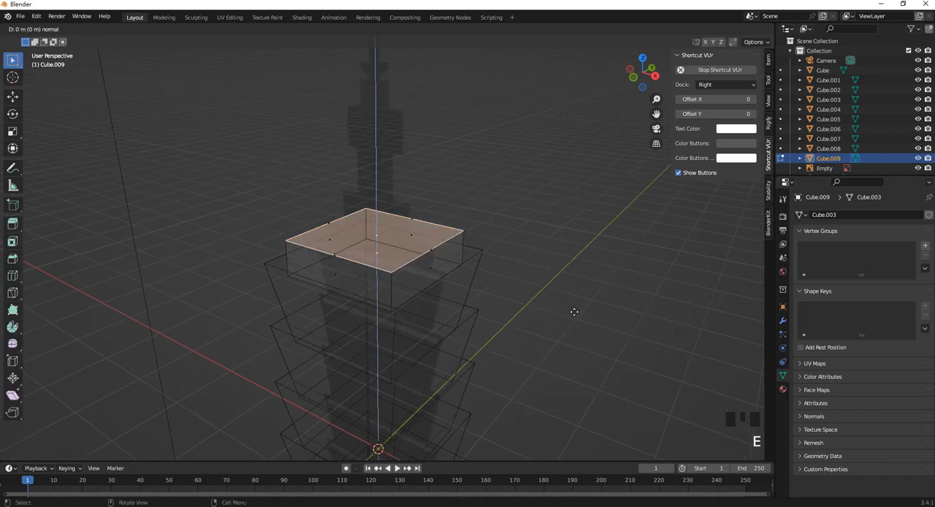
pyautogui.press('s')
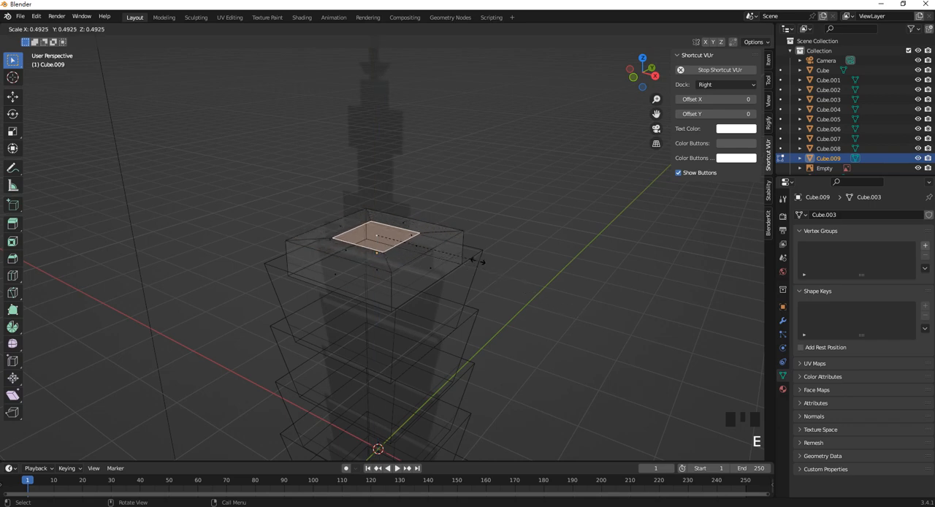
pyautogui.click(479, 263)
# In front view, extrude the smaller top face upward to form the next narrower block, matching its height in the reference.
pyautogui.press('KP_3')
pyautogui.press('KP_1')
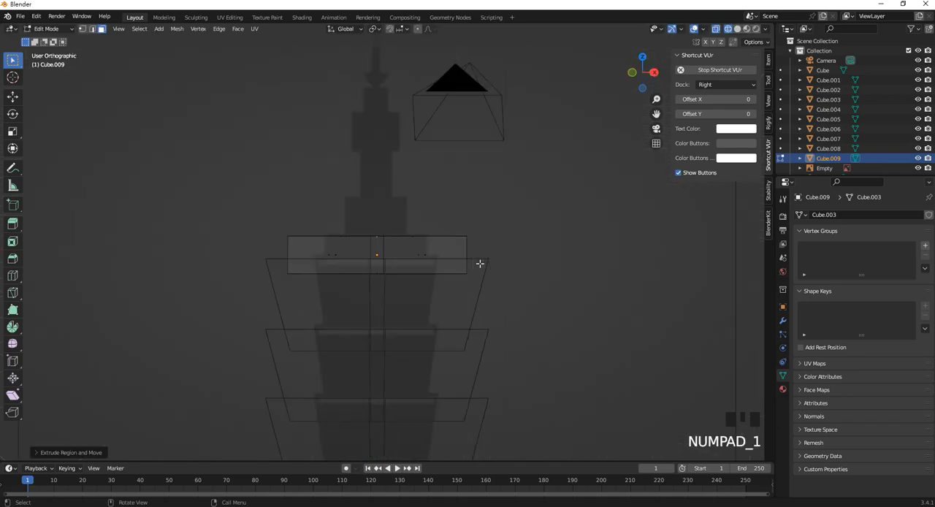
pyautogui.press('e')
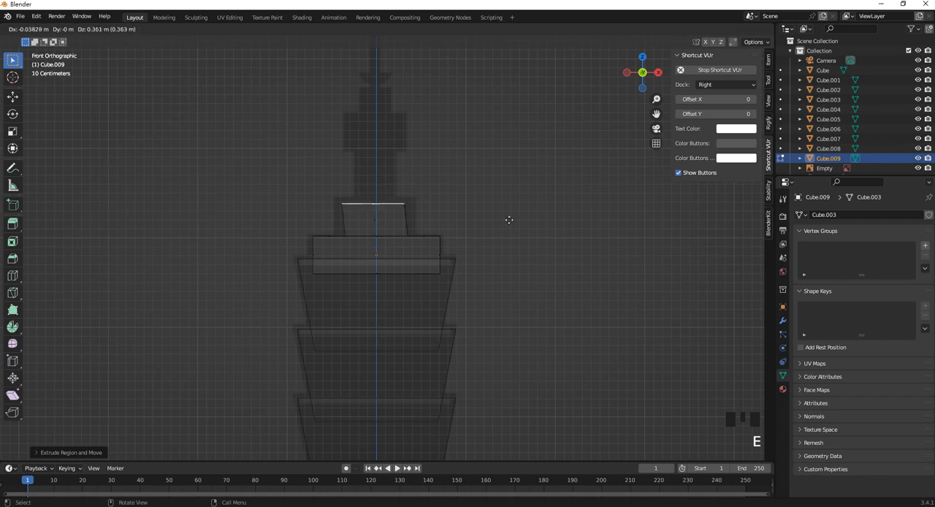
pyautogui.click(512, 217)
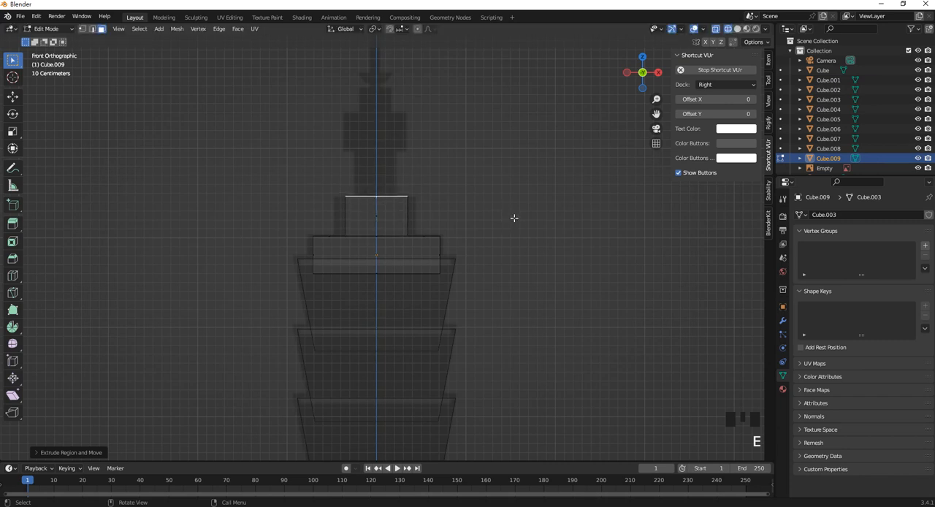
pyautogui.scroll(2, 428, 206)
pyautogui.scroll(-2, 417, 204)
pyautogui.scroll(-2, 413, 202)
pyautogui.scroll(2, 382, 200)
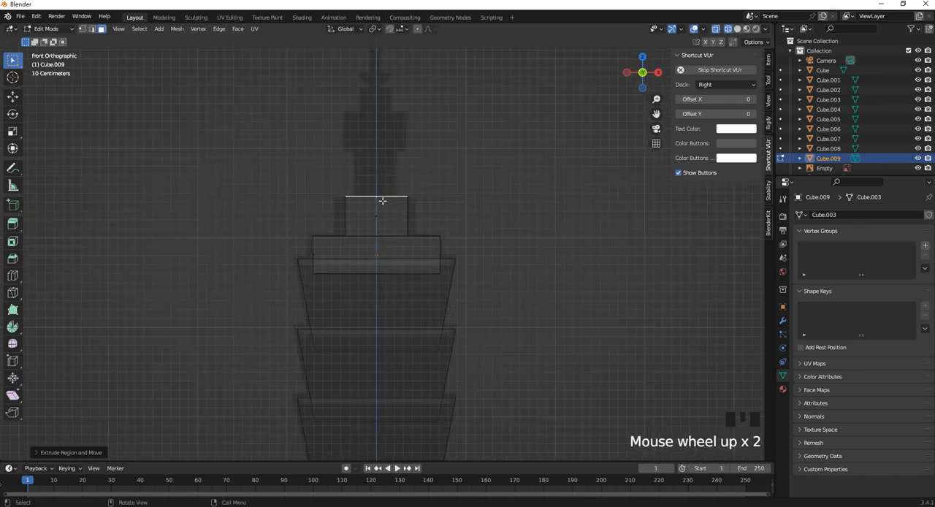
pyautogui.keyDown('shift'); pyautogui.moveTo(368, 133); pyautogui.dragTo(361, 190, button='middle'); pyautogui.keyUp('shift')
pyautogui.scroll(-5, 394, 231)
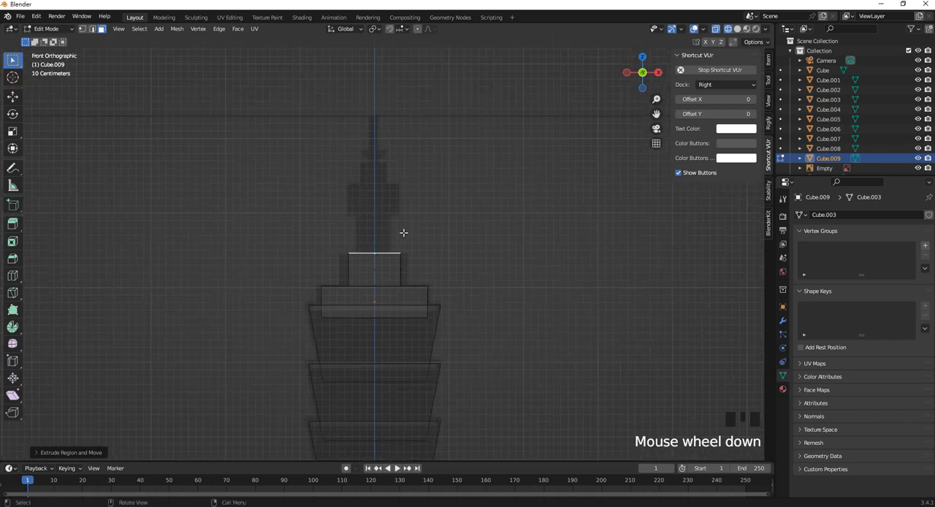
pyautogui.scroll(4, 399, 233)
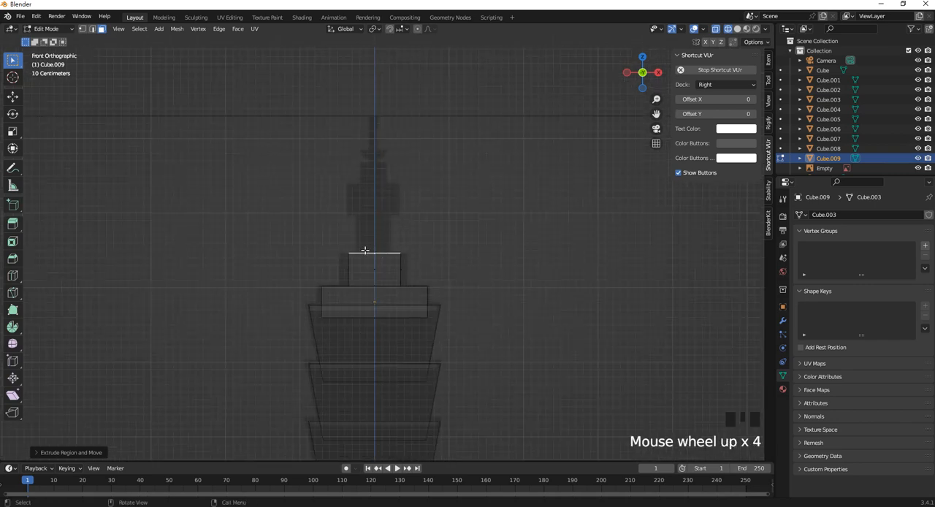
pyautogui.scroll(2, 365, 251)
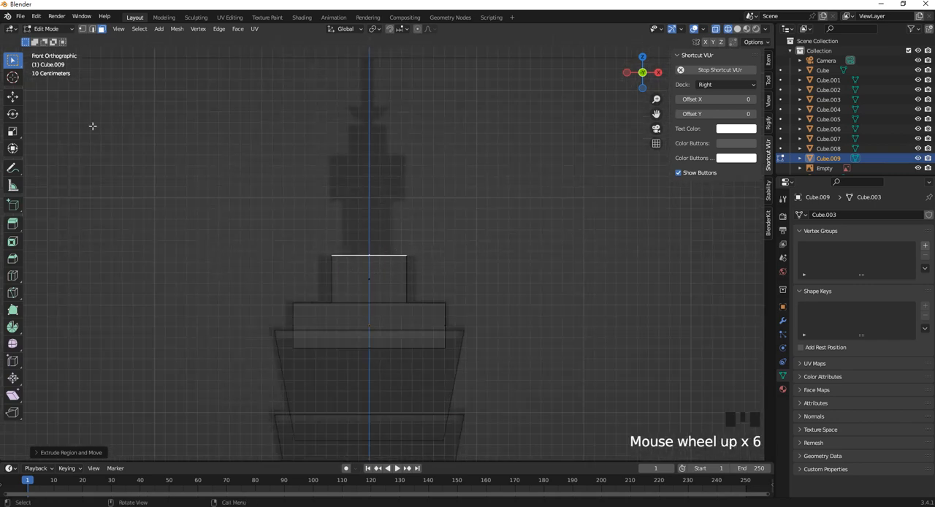
pyautogui.click(84, 31)
pyautogui.moveTo(319, 234); pyautogui.dragTo(422, 322)
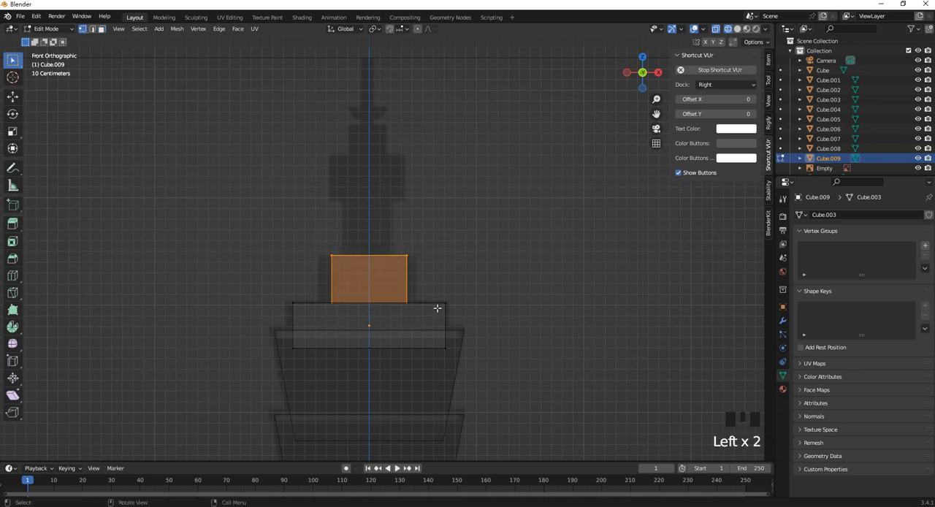
pyautogui.press('s')
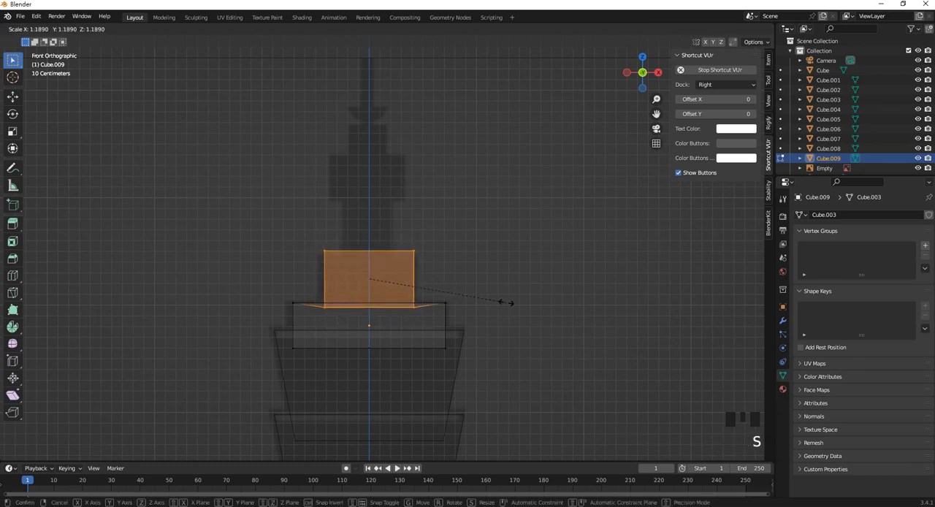
pyautogui.rightClick(506, 302)
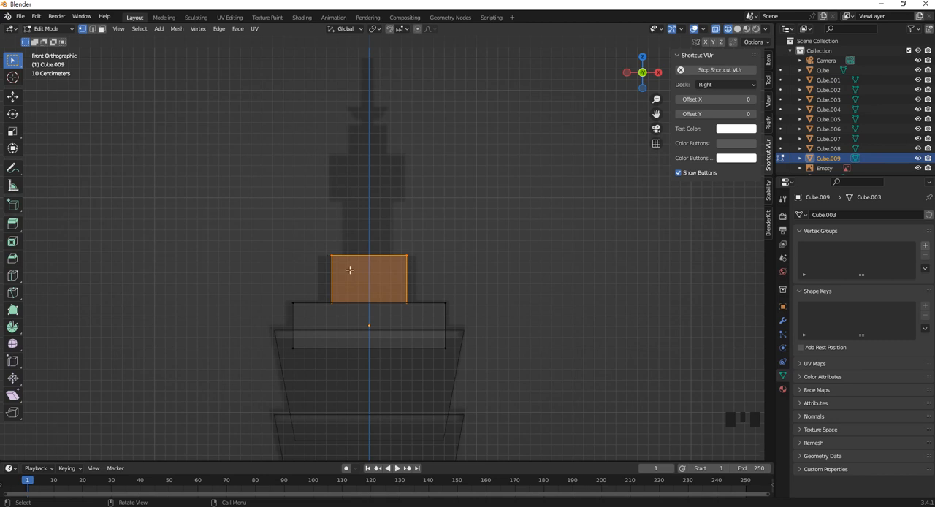
pyautogui.moveTo(319, 239); pyautogui.dragTo(349, 326)
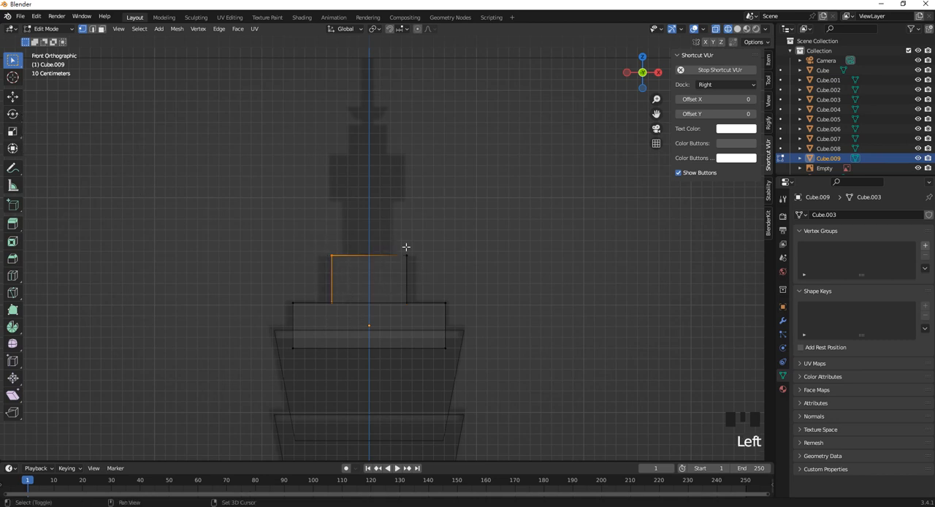
pyautogui.keyDown('shift'); pyautogui.moveTo(398, 236); pyautogui.dragTo(427, 335); pyautogui.keyUp('shift')
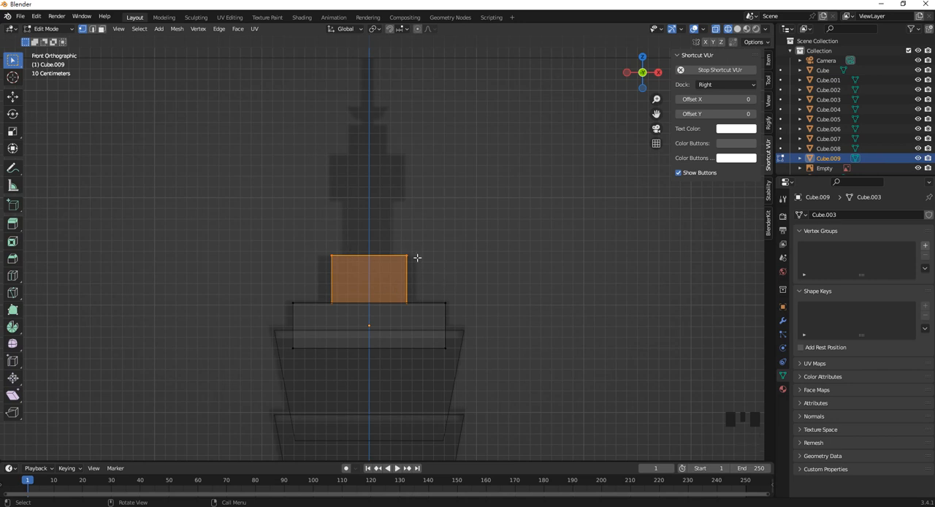
# Return to Object Mode, add a cylinder and scale it down uniformly to roughly the width of the spire's neck.
pyautogui.press('Tab')
pyautogui.scroll(-4, 387, 255)
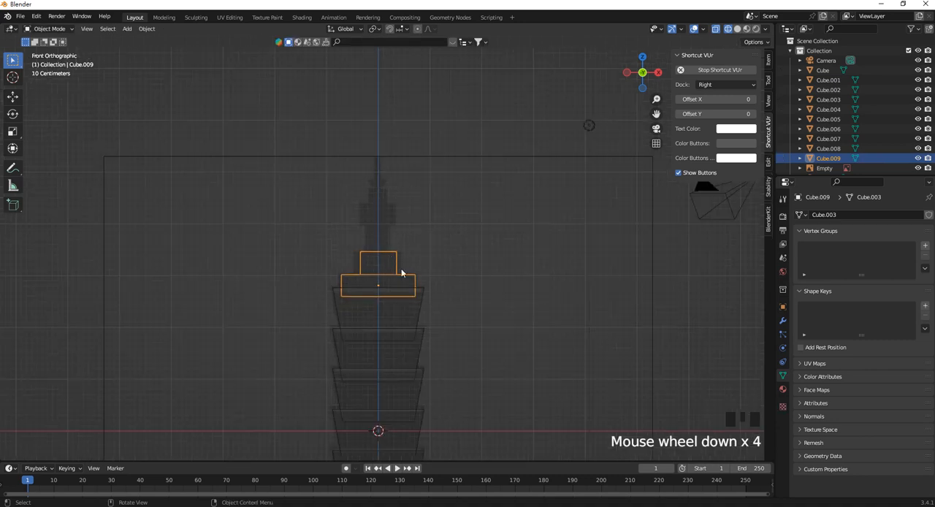
pyautogui.hotkey('shift', 'a')
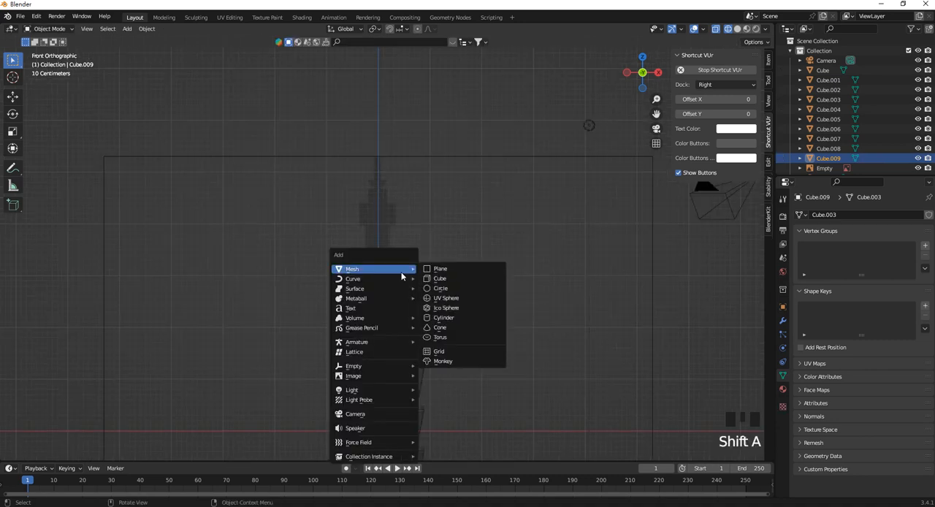
pyautogui.click(459, 319)
pyautogui.scroll(-3, 411, 313)
pyautogui.press('s')
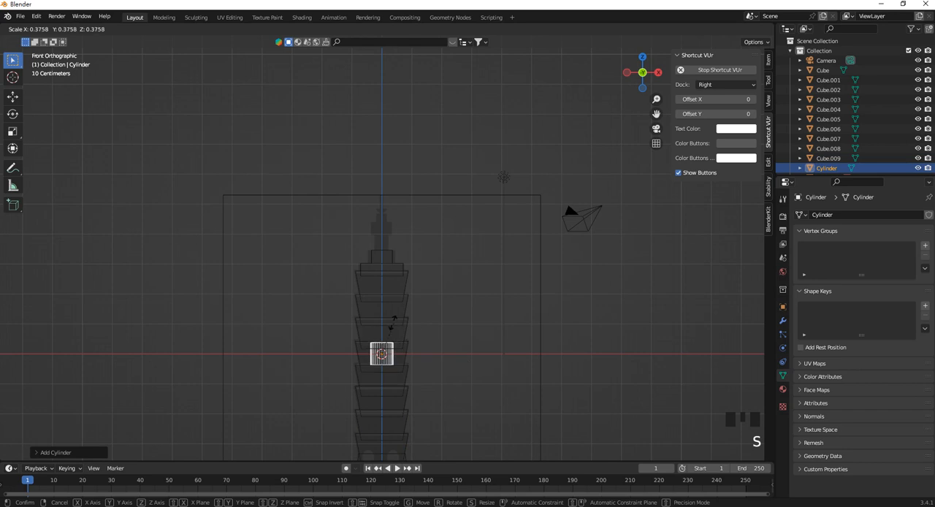
pyautogui.click(428, 354)
# Move the small cylinder up along Z onto the top of the narrow upper block.
pyautogui.press('g')
pyautogui.press('z')
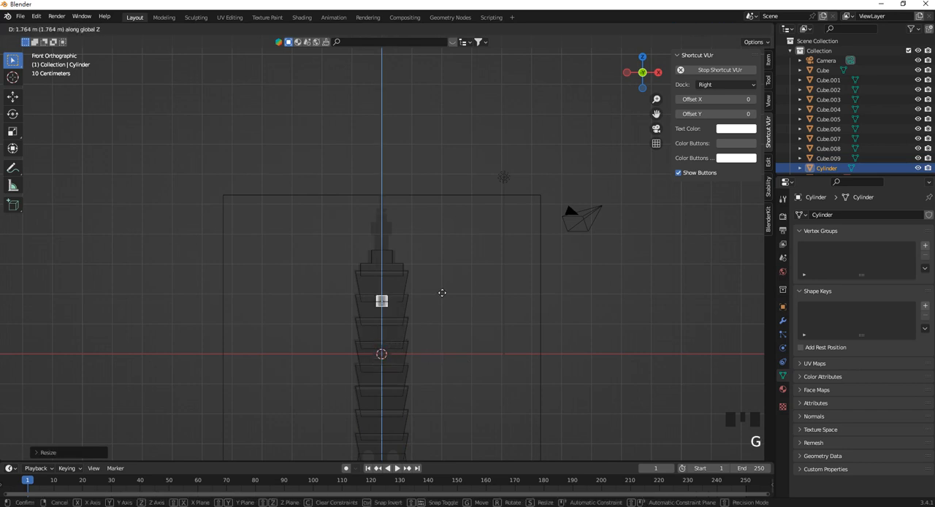
pyautogui.click(407, 234)
# Stretch the cylinder along Z and raise it slightly so its top meets the underside of the spire's wide section.
pyautogui.scroll(6, 397, 224)
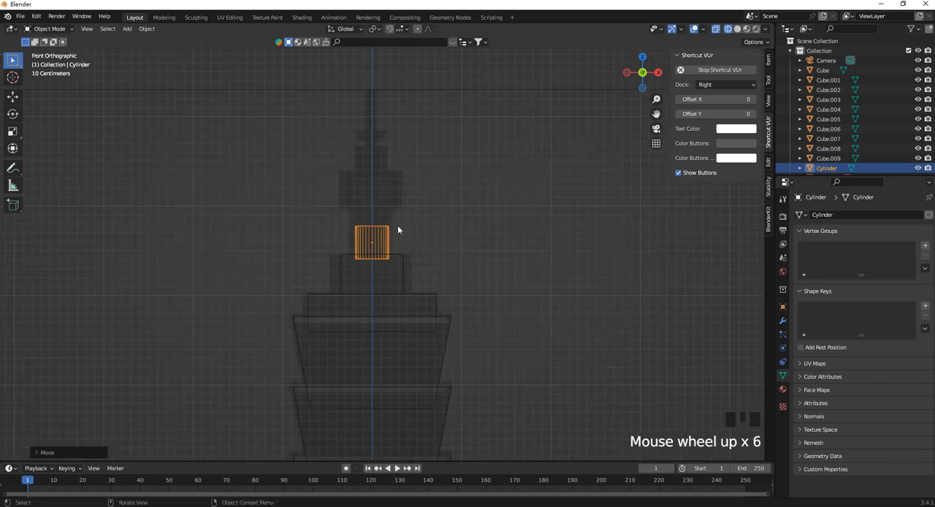
pyautogui.keyDown('shift'); pyautogui.moveTo(398, 225); pyautogui.dragTo(396, 277, button='middle'); pyautogui.keyUp('shift')
pyautogui.scroll(2, 397, 277)
pyautogui.press('s')
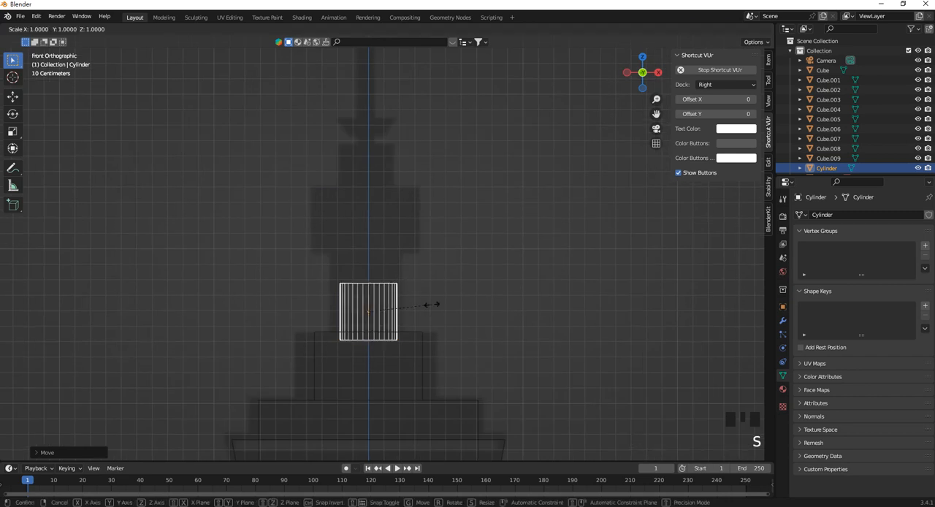
pyautogui.press('z')
pyautogui.click(447, 237)
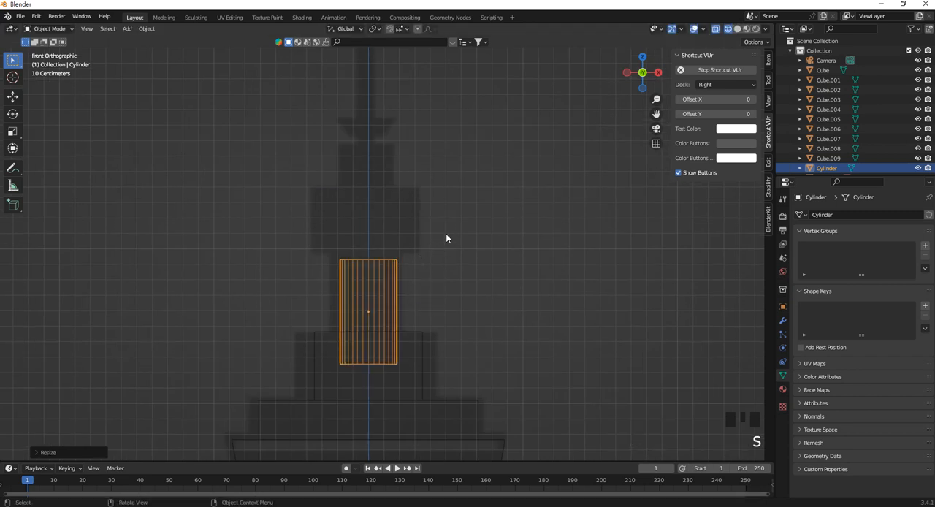
pyautogui.press('g')
pyautogui.press('z')
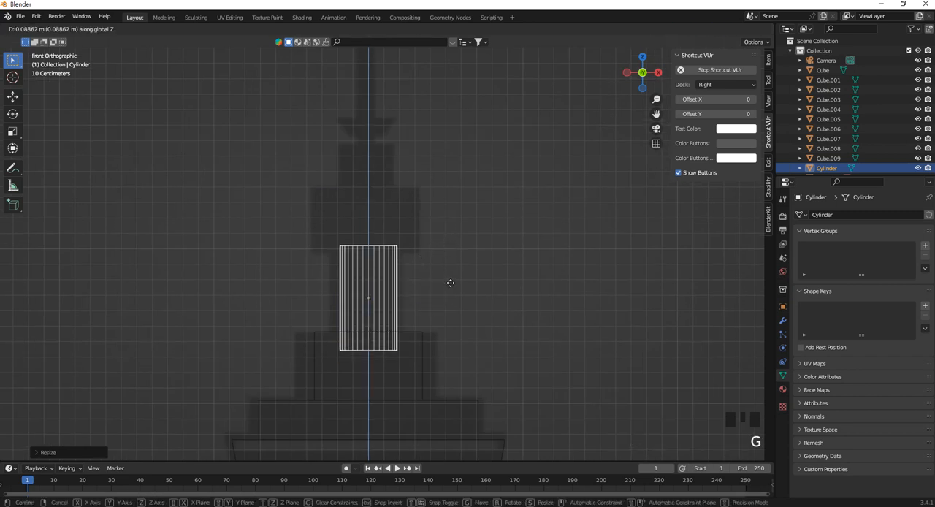
pyautogui.click(450, 290)
# Duplicate the neck cylinder and move the copy up along Z to the top of the spire's wide section.
pyautogui.hotkey('shift', 'd')
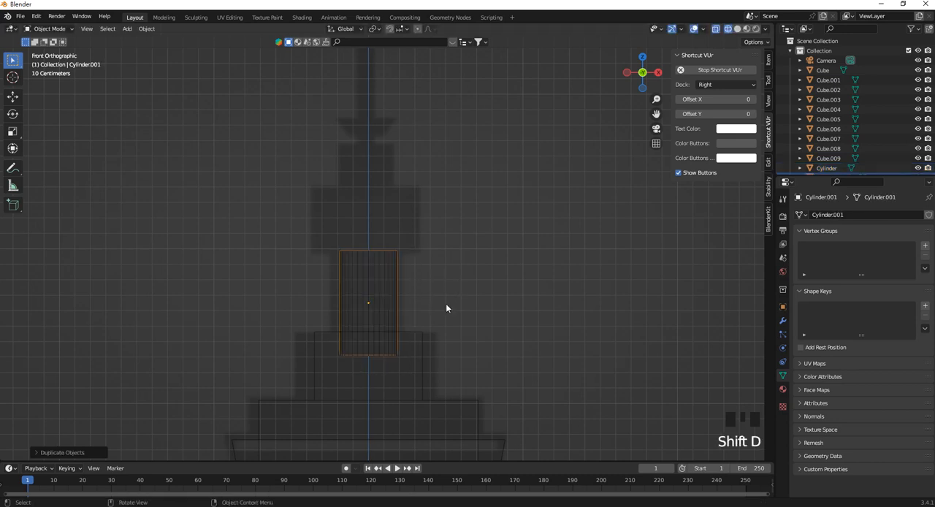
pyautogui.press('z')
pyautogui.click(441, 243)
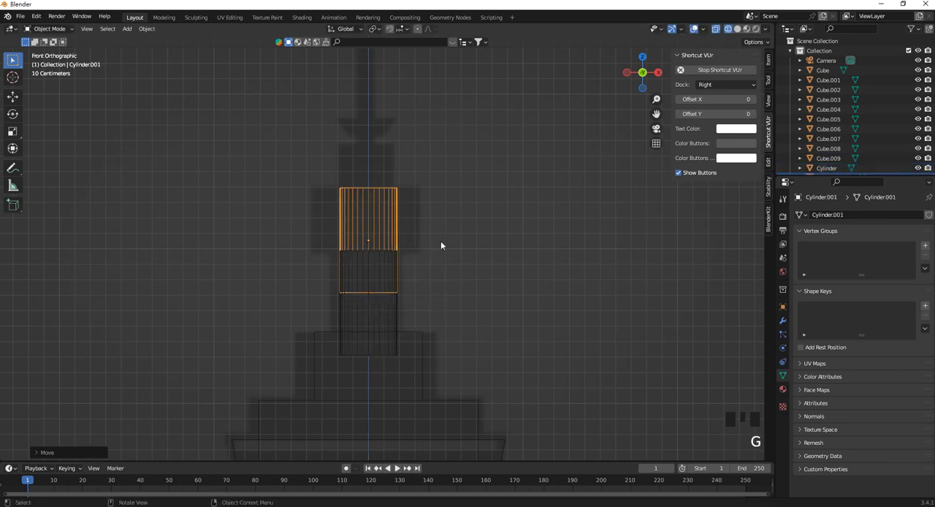
# Scale the copied cylinder up to the width of the spire's wide section and flatten it along Z.
pyautogui.press('s')
pyautogui.press('s')
pyautogui.press('s')
pyautogui.press('s')
pyautogui.press('s')
pyautogui.press('s')
pyautogui.press('s')
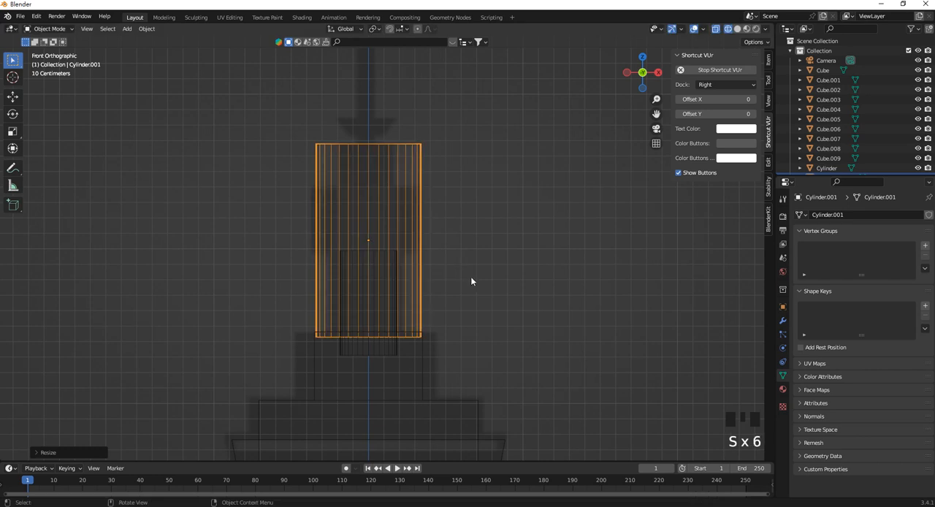
pyautogui.press('z')
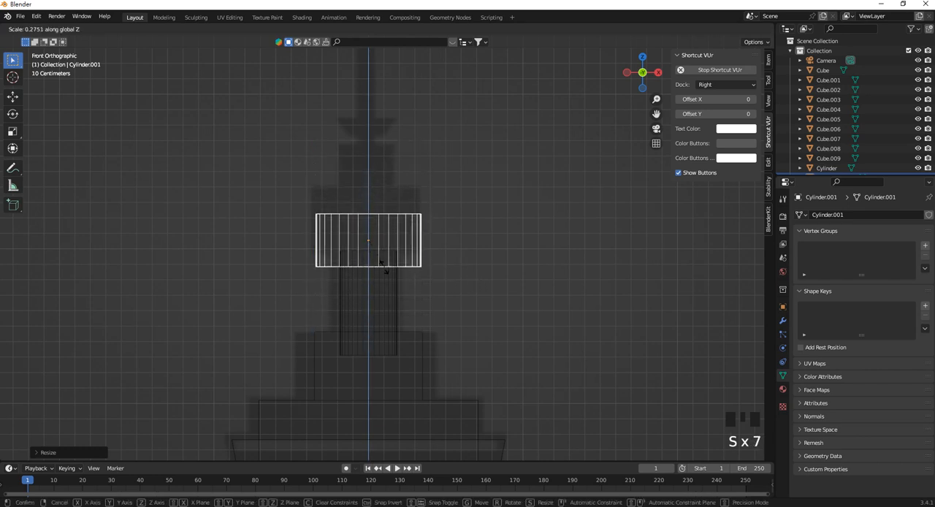
pyautogui.click(374, 275)
# Move the flattened cylinder up along Z to line up with the wide section in the reference.
pyautogui.press('g')
pyautogui.press('z')
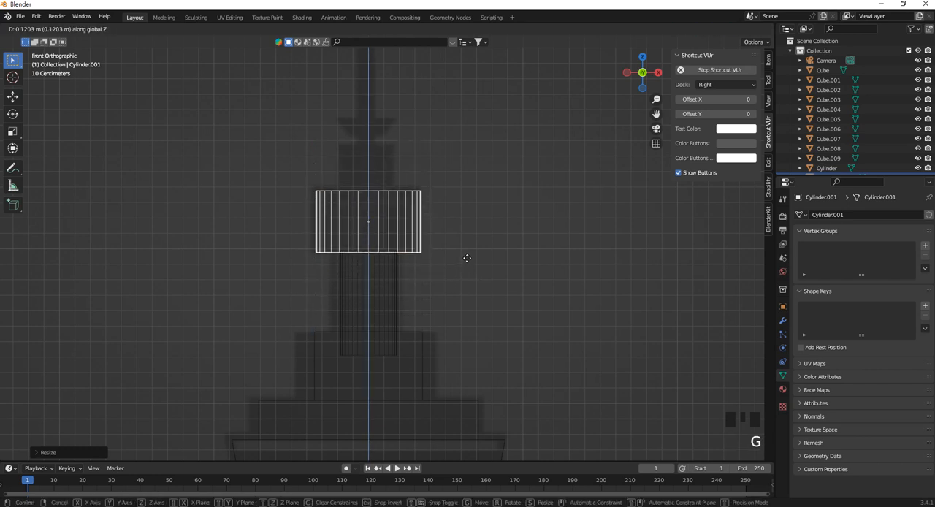
pyautogui.click(467, 259)
pyautogui.click(378, 290)
pyautogui.keyDown('shift'); pyautogui.moveTo(431, 291); pyautogui.dragTo(383, 321, button='middle'); pyautogui.keyUp('shift')
pyautogui.hotkey('shift', 'd')
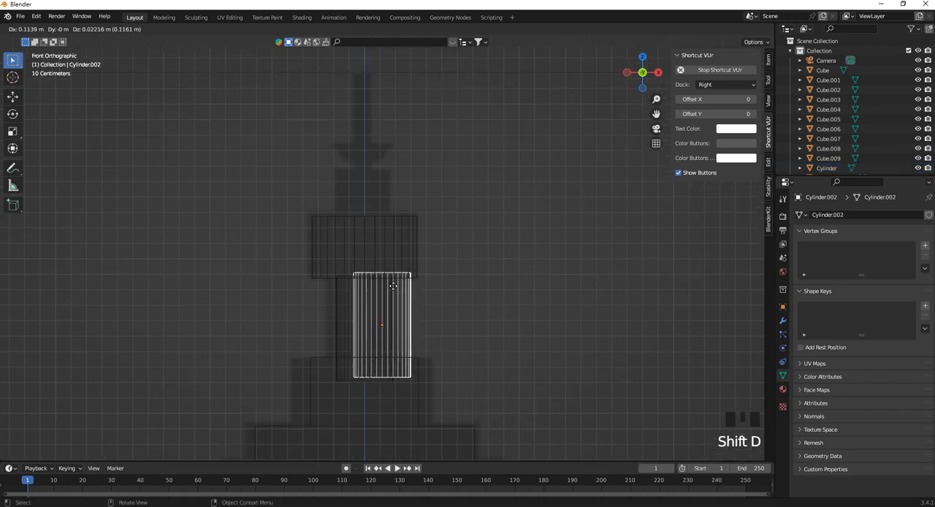
pyautogui.press('g')
pyautogui.press('z')
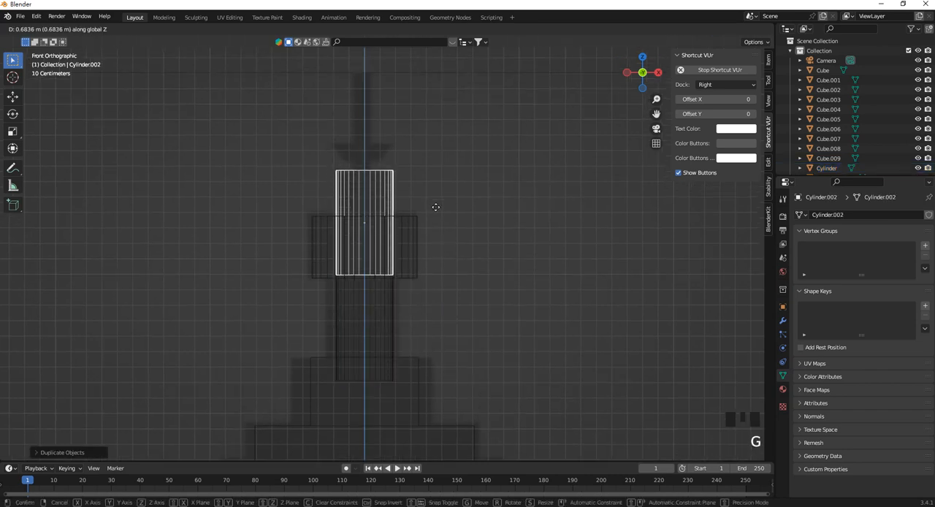
pyautogui.rightClick(432, 213)
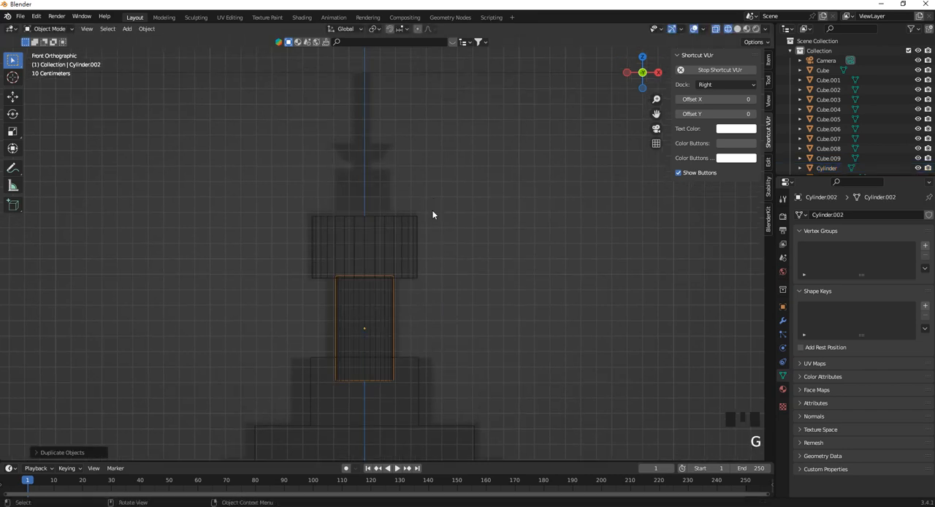
pyautogui.press('Delete')
pyautogui.click(384, 301)
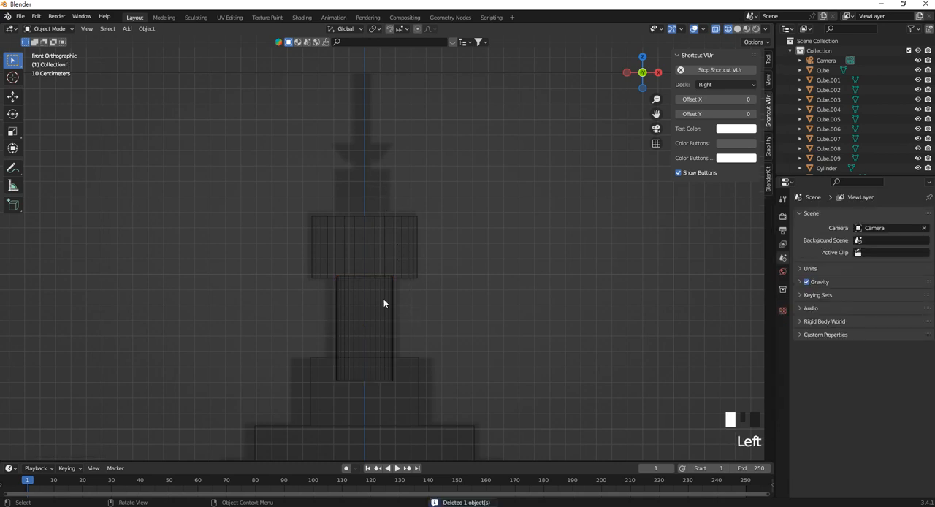
# Stretch the neck cylinder along Z so its top passes through the wide section to the narrower section's top.
pyautogui.click(388, 321)
pyautogui.press('s')
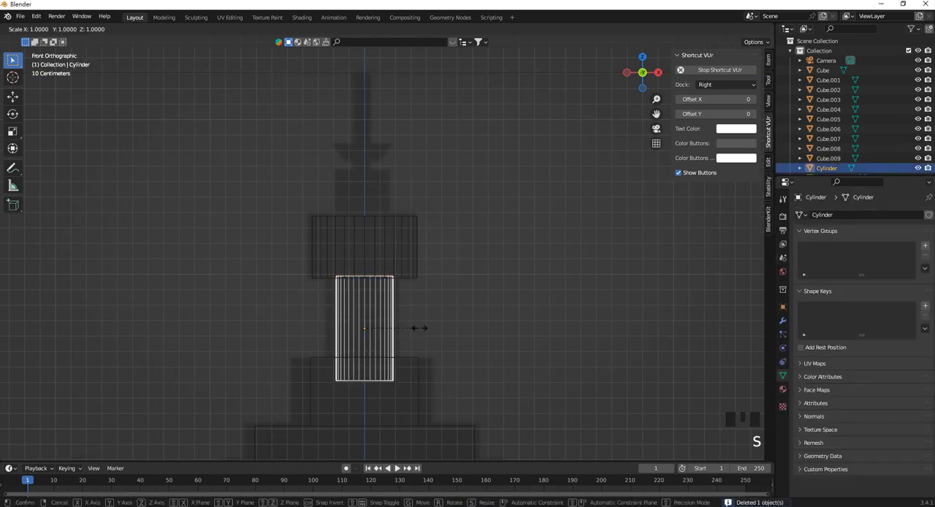
pyautogui.press('z')
pyautogui.click(449, 188)
pyautogui.scroll(-1, 392, 285)
pyautogui.scroll(-2, 397, 334)
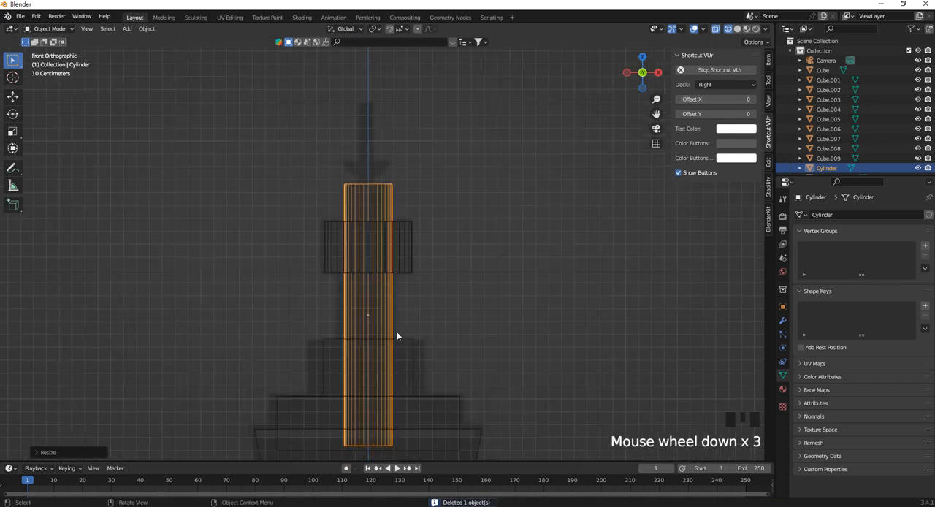
pyautogui.keyDown('shift'); pyautogui.moveTo(397, 334); pyautogui.dragTo(374, 213, button='middle'); pyautogui.keyUp('shift')
pyautogui.scroll(3, 346, 177)
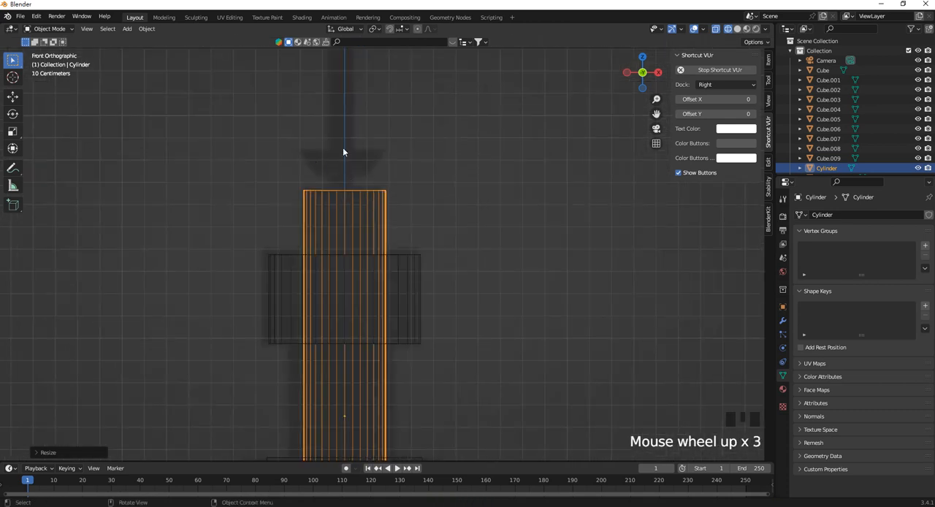
pyautogui.scroll(-3, 355, 190)
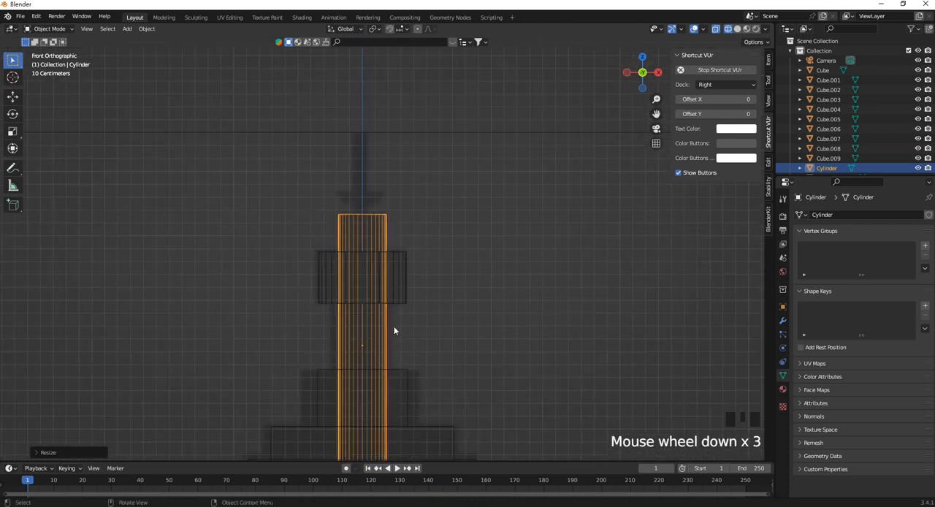
# Duplicate the stretched neck cylinder in place and scale the copy down uniformly to the spire tip's width.
pyautogui.hotkey('shift', 'd')
pyautogui.rightClick(395, 278)
pyautogui.scroll(-1, 438, 320)
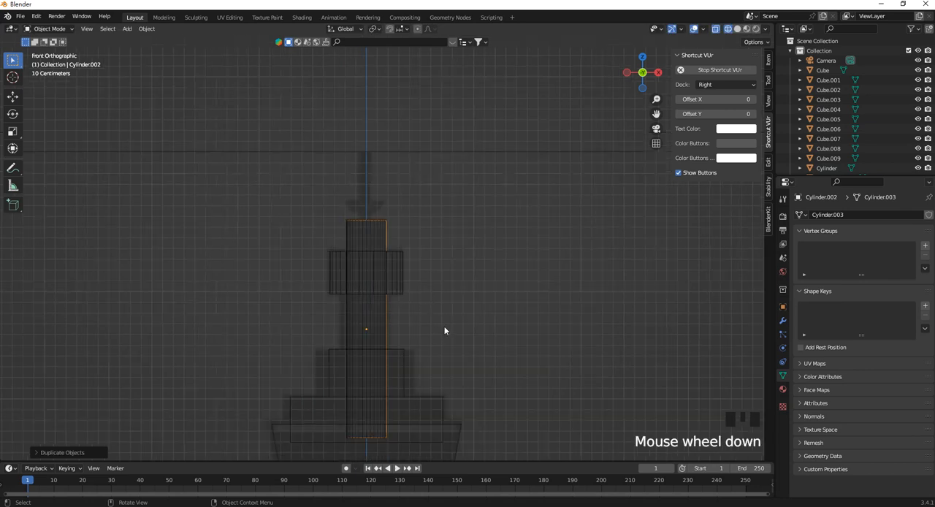
pyautogui.press('s')
pyautogui.click(382, 296)
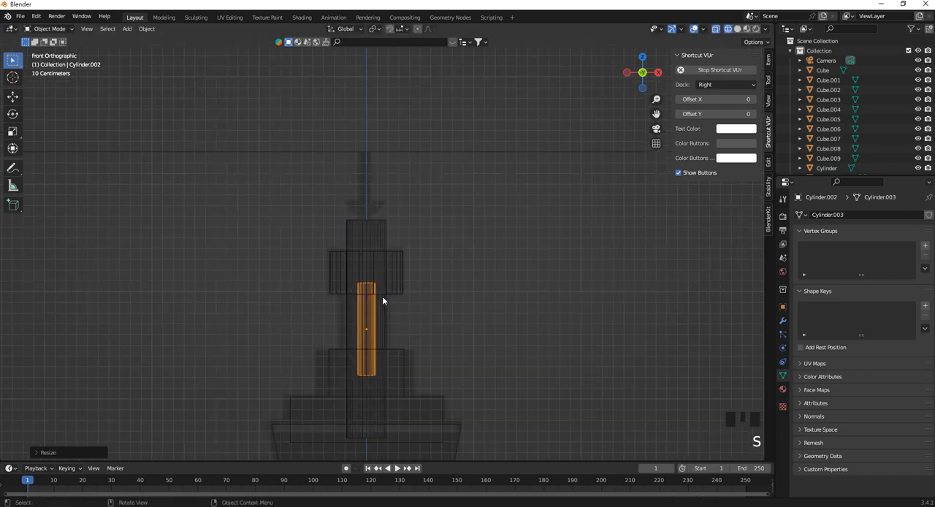
# Move the thin cylinder up along Z so its top reaches the spire's tip in the reference.
pyautogui.press('g')
pyautogui.press('z')
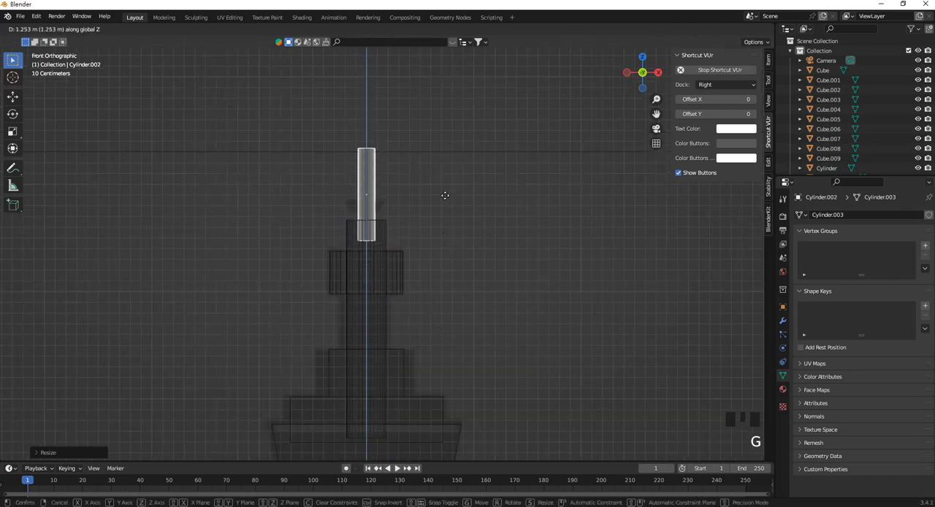
pyautogui.click(445, 195)
pyautogui.scroll(3, 395, 206)
pyautogui.scroll(-5, 368, 181)
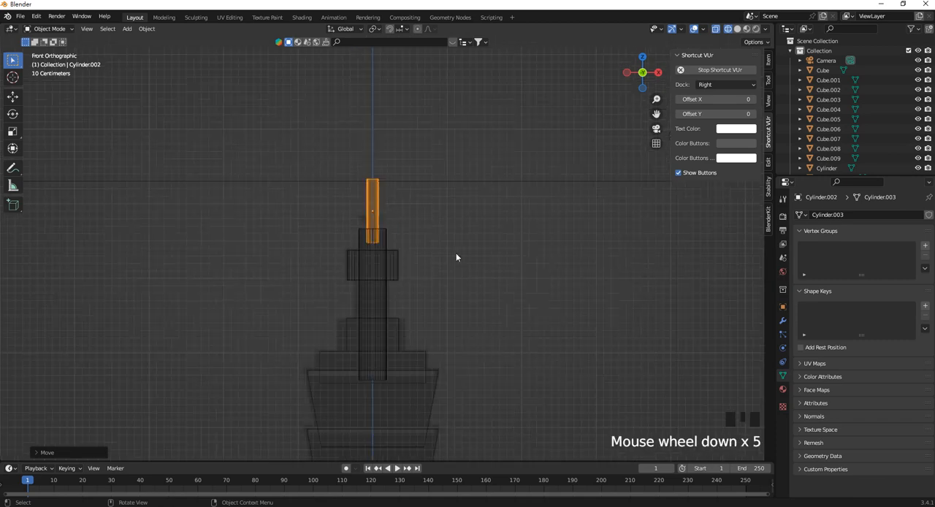
# Examine how the spire's cylinders match the reference image around the flared bowl section.
pyautogui.click(346, 211)
pyautogui.scroll(6, 370, 222)
pyautogui.scroll(-4, 367, 226)
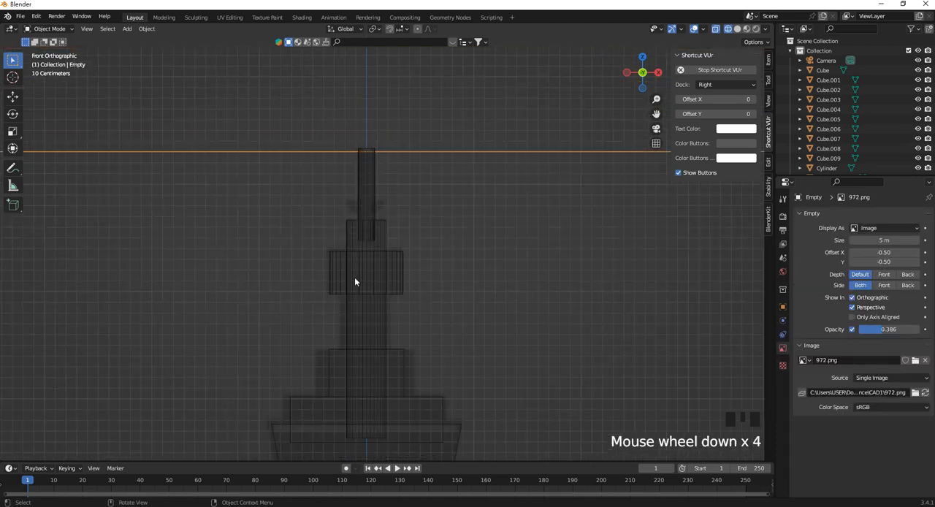
pyautogui.scroll(-4, 355, 281)
pyautogui.scroll(5, 374, 301)
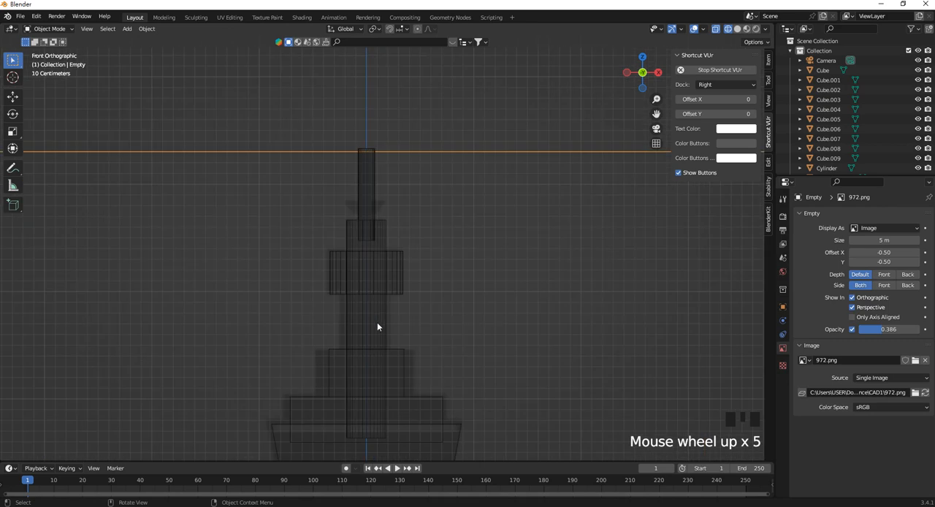
pyautogui.scroll(3, 360, 195)
pyautogui.scroll(1, 359, 195)
pyautogui.keyDown('shift'); pyautogui.moveTo(346, 138); pyautogui.dragTo(358, 248, button='middle'); pyautogui.keyUp('shift')
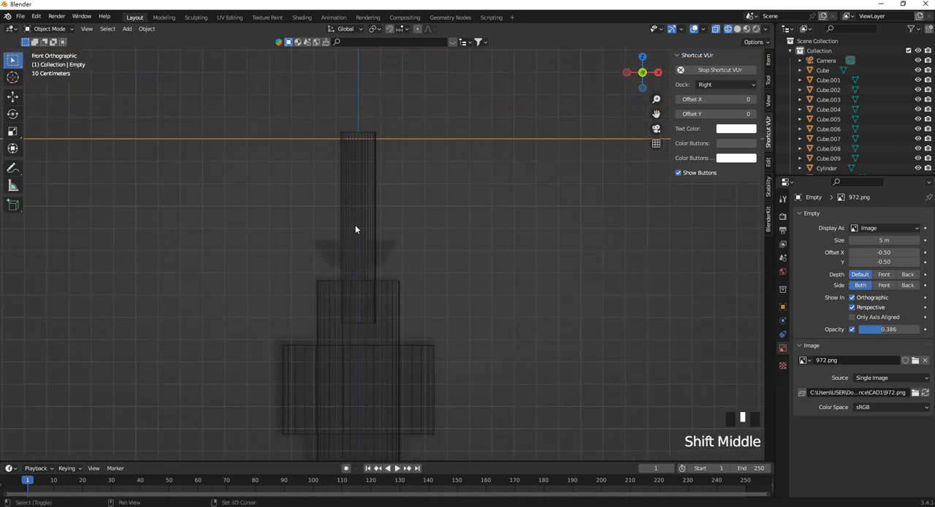
# Add a UV sphere and scale it down uniformly to a small ball for the spire.
pyautogui.hotkey('shift', 'a')
pyautogui.moveTo(347, 227)
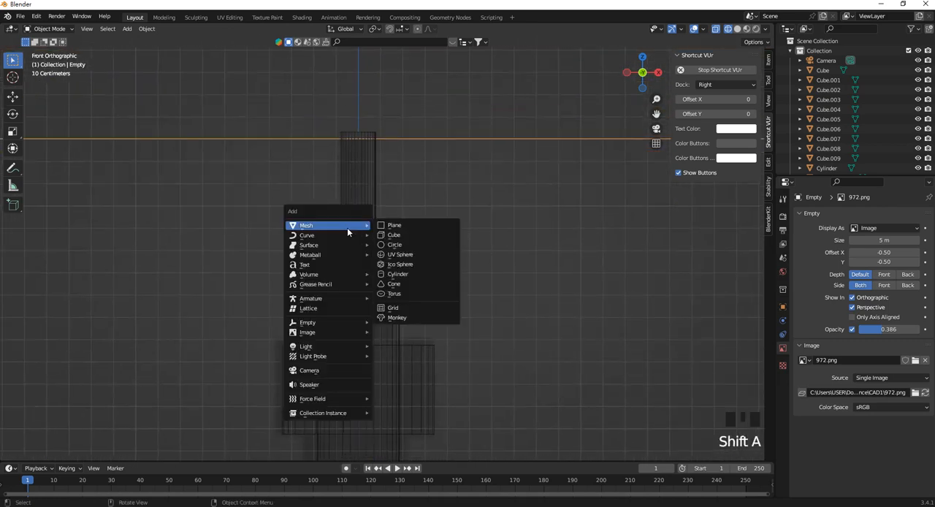
pyautogui.click(400, 254)
pyautogui.scroll(-11, 326, 209)
pyautogui.scroll(1, 459, 345)
pyautogui.press('s')
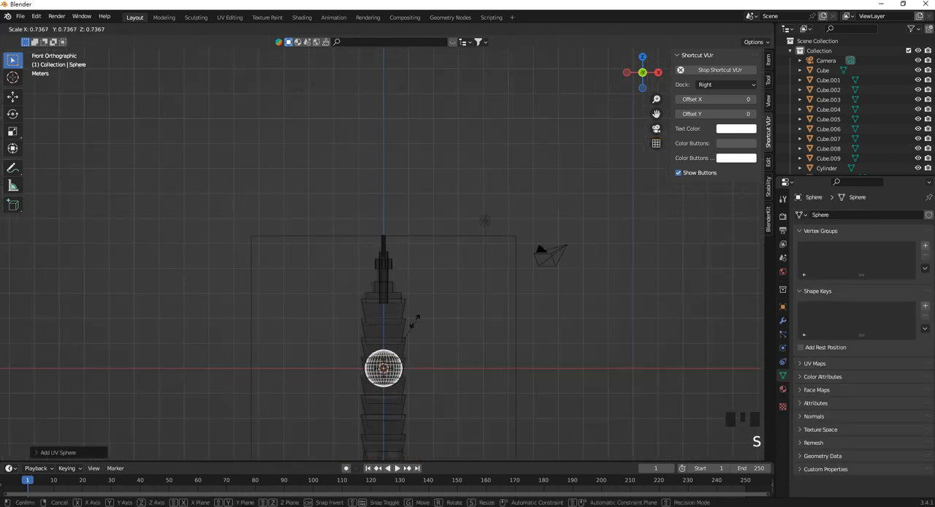
pyautogui.click(374, 352)
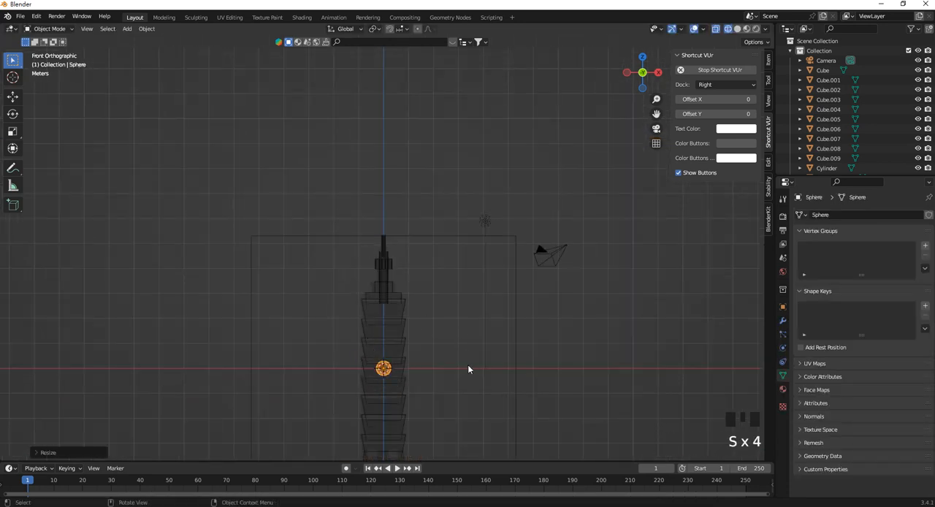
# Move the sphere up along Z onto the thin top cylinder and scale it down to the neck cylinder's width.
pyautogui.press('g')
pyautogui.press('z')
pyautogui.click(461, 243)
pyautogui.scroll(6, 407, 236)
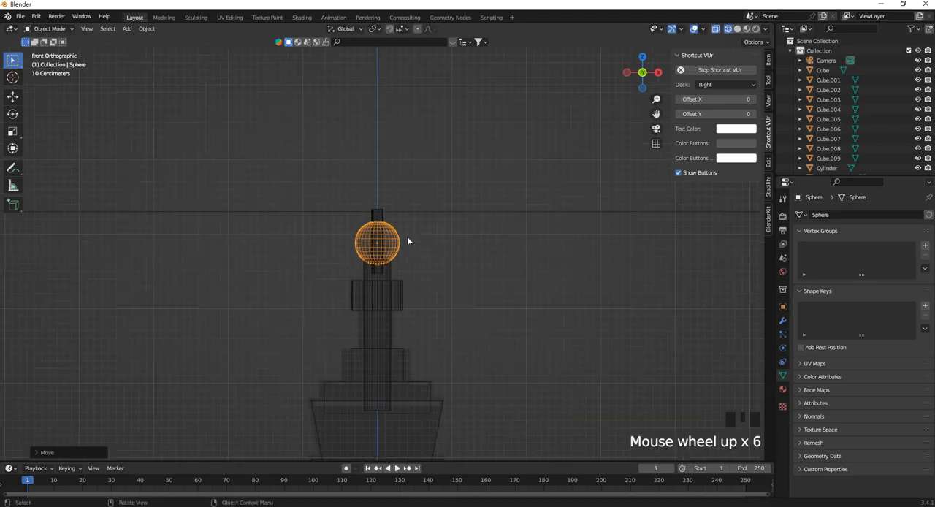
pyautogui.scroll(3, 451, 251)
pyautogui.press('s')
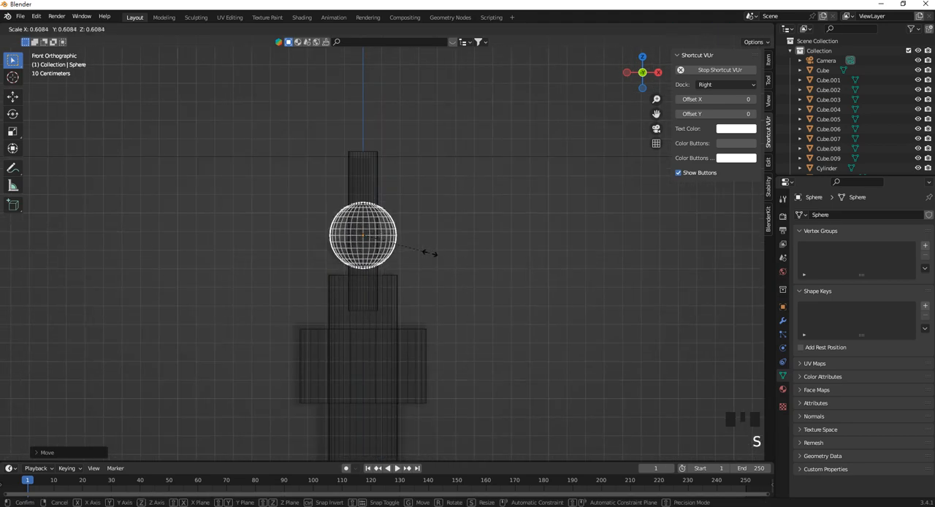
pyautogui.click(428, 254)
pyautogui.scroll(5, 382, 230)
pyautogui.keyDown('shift'); pyautogui.moveTo(382, 229); pyautogui.dragTo(447, 205, button='middle'); pyautogui.keyUp('shift')
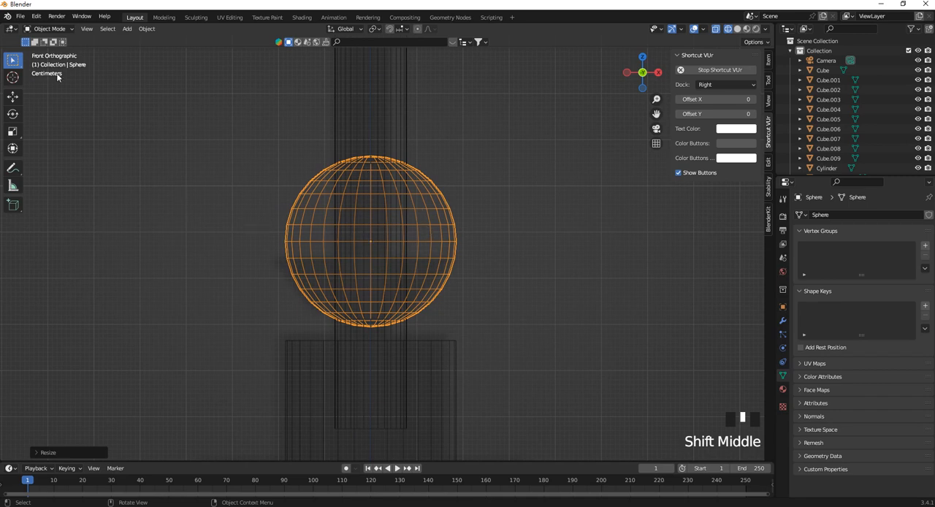
# In Edit Mode with face selection, delete the sphere's upper half to leave an open bowl.
pyautogui.click(64, 30)
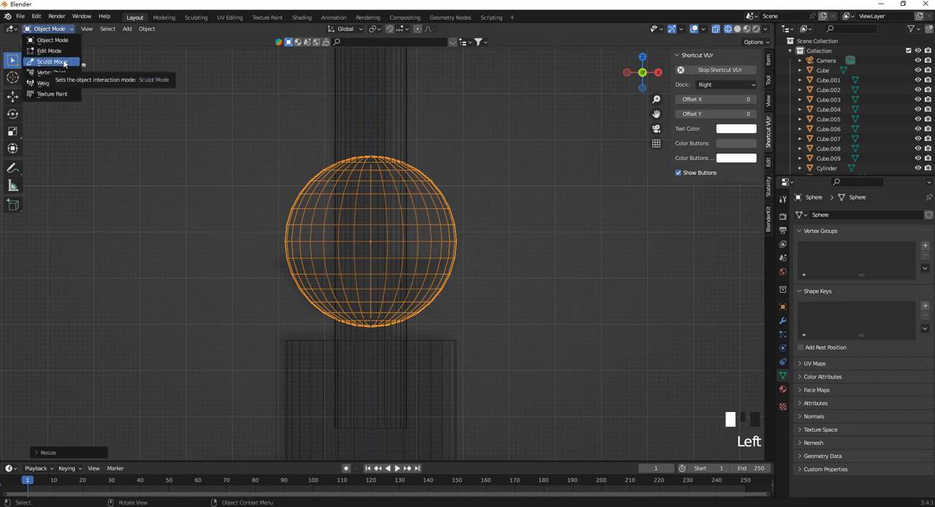
pyautogui.click(50, 51)
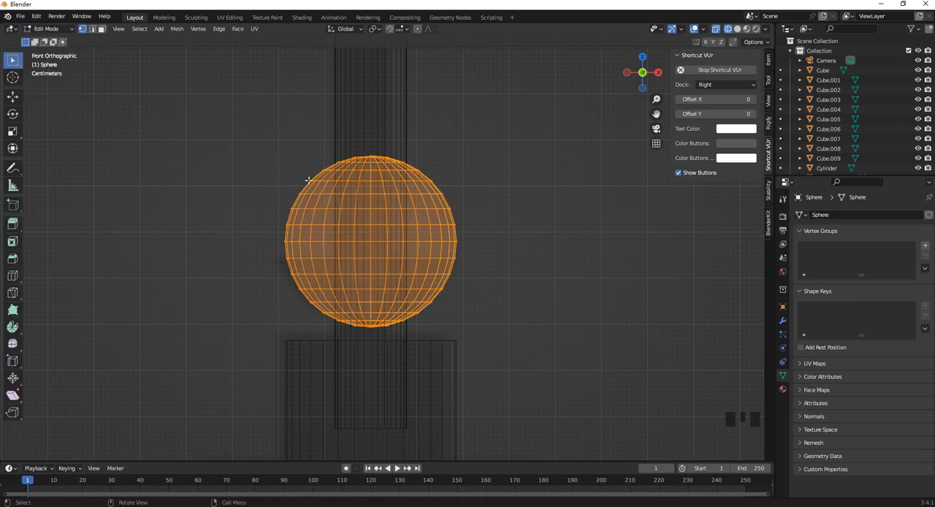
pyautogui.click(101, 29)
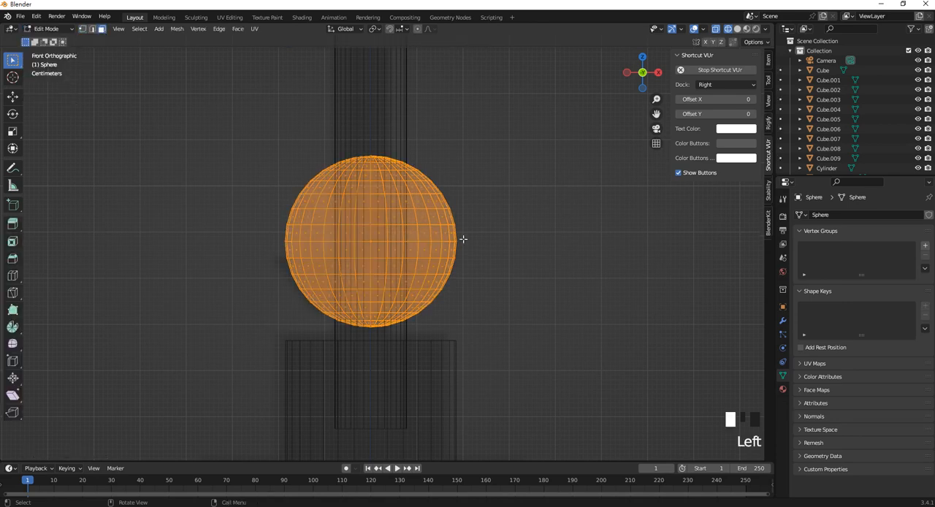
pyautogui.moveTo(463, 239); pyautogui.dragTo(143, 130)
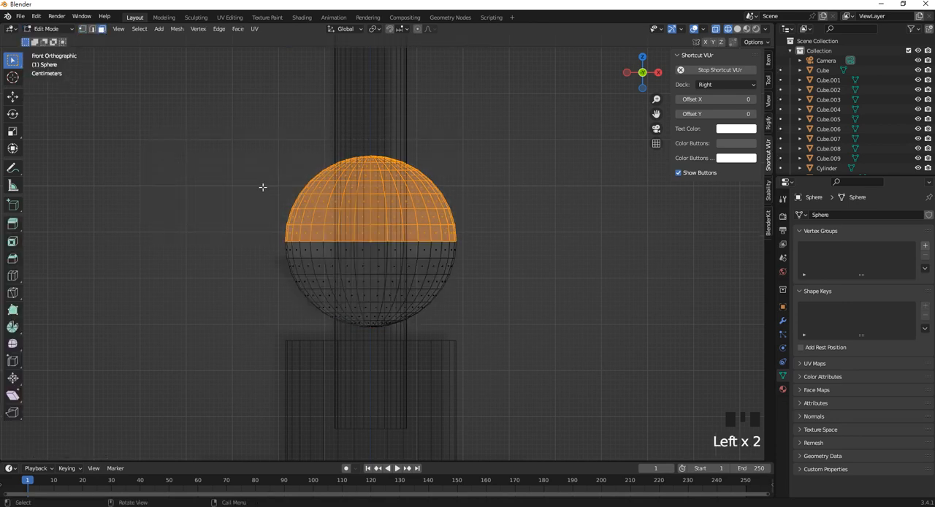
pyautogui.press('Delete')
pyautogui.click(387, 201)
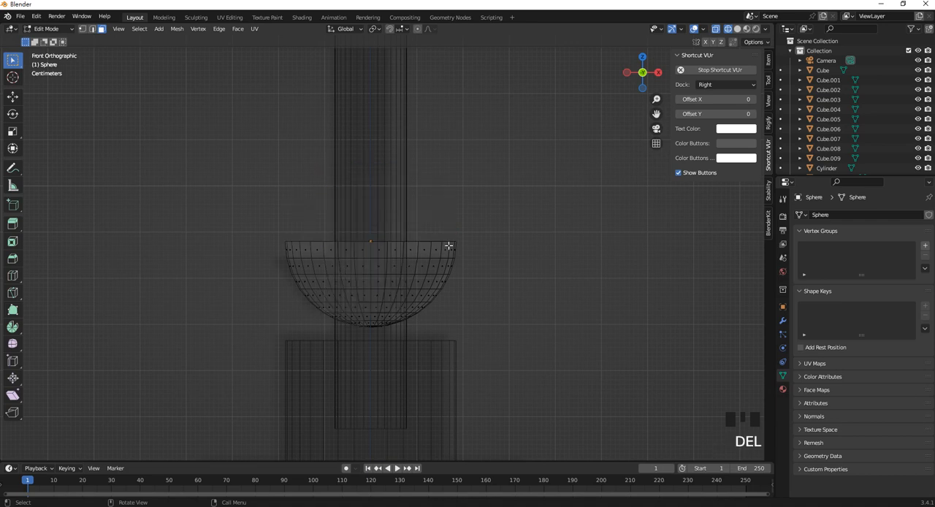
pyautogui.moveTo(449, 246); pyautogui.dragTo(437, 262, button='middle')
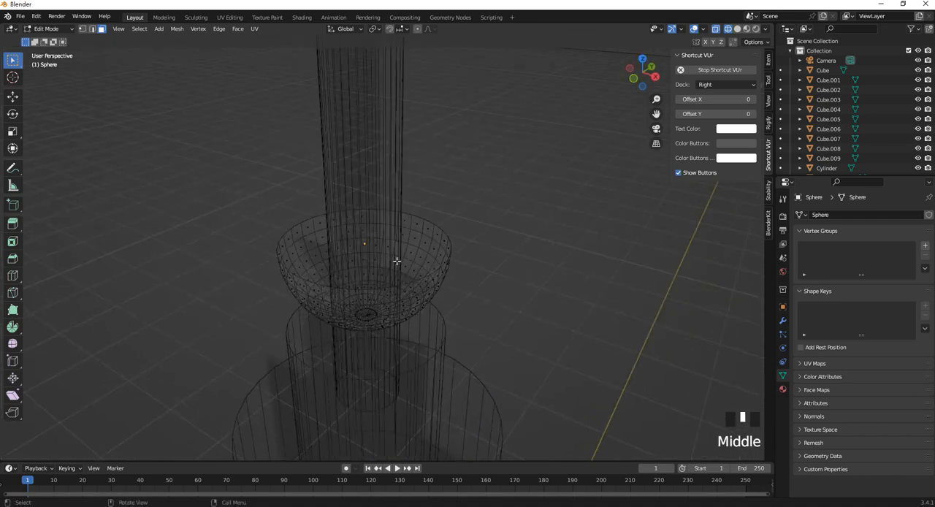
# Return to Object Mode and give the bowl a Solidify modifier with a thickness of 0.21 m.
pyautogui.press('Tab')
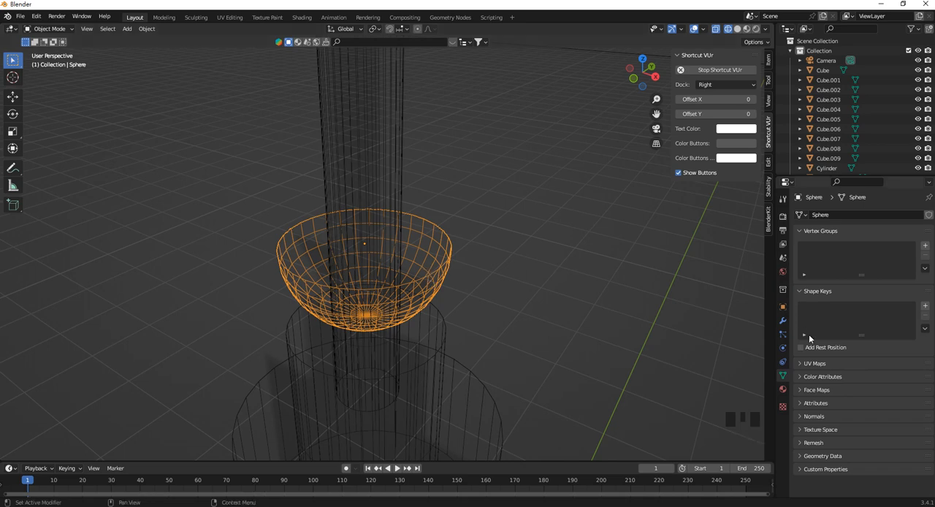
pyautogui.click(783, 320)
pyautogui.click(826, 214)
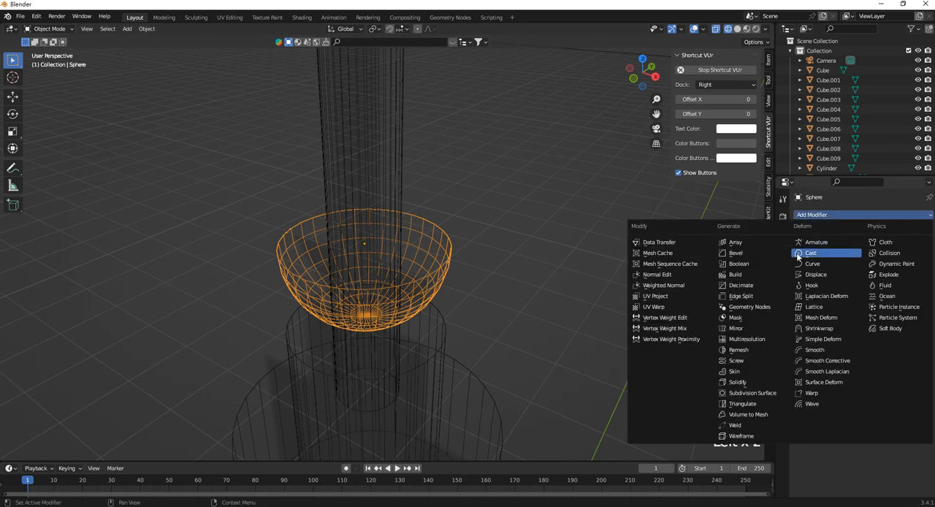
pyautogui.click(751, 378)
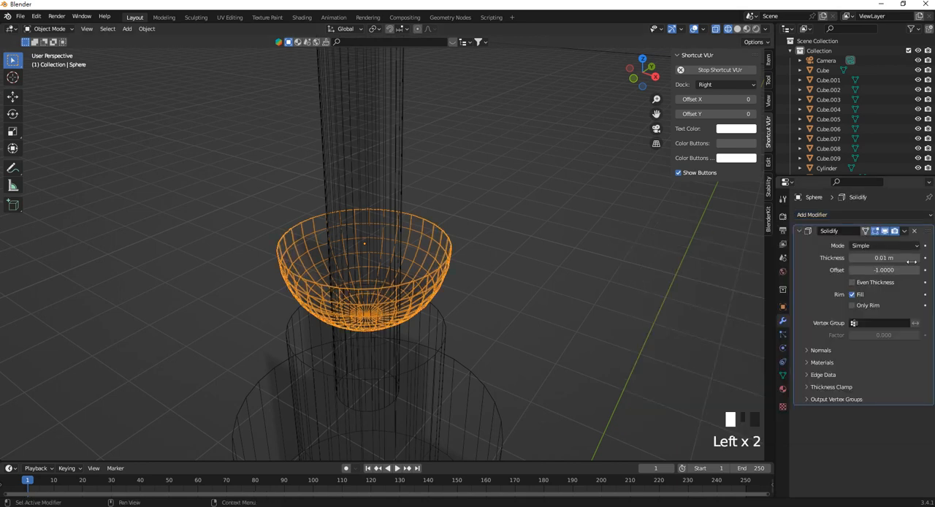
pyautogui.moveTo(884, 257)
pyautogui.mouseDown()
pyautogui.moveTo(910, 257)
pyautogui.moveTo(899, 257)
pyautogui.mouseUp()
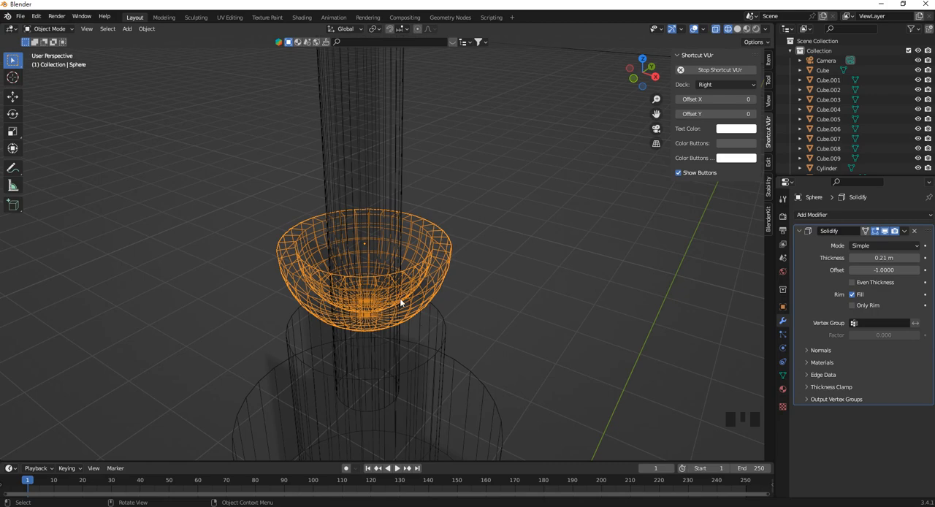
pyautogui.moveTo(400, 298); pyautogui.dragTo(603, 250, button='middle')
pyautogui.scroll(-5, 530, 261)
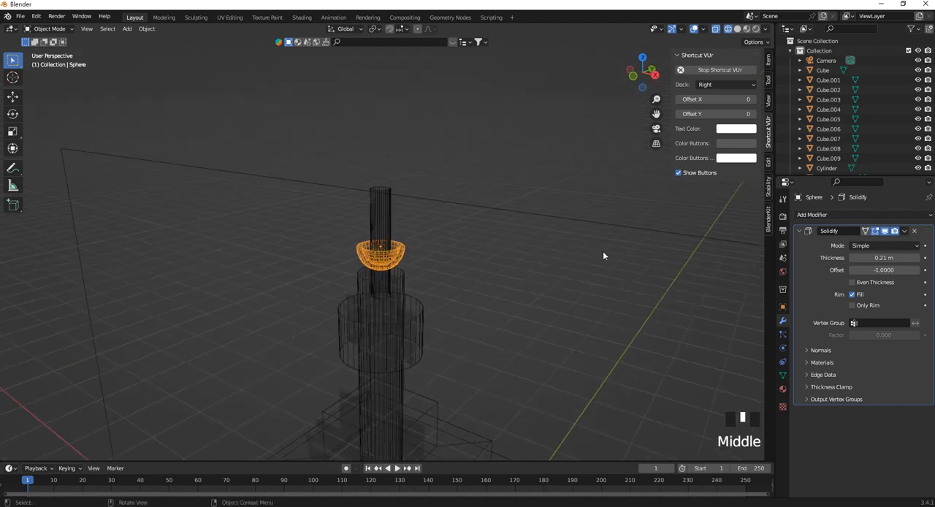
# Apply the bowl's Solidify modifier.
pyautogui.click(904, 230)
pyautogui.click(883, 244)
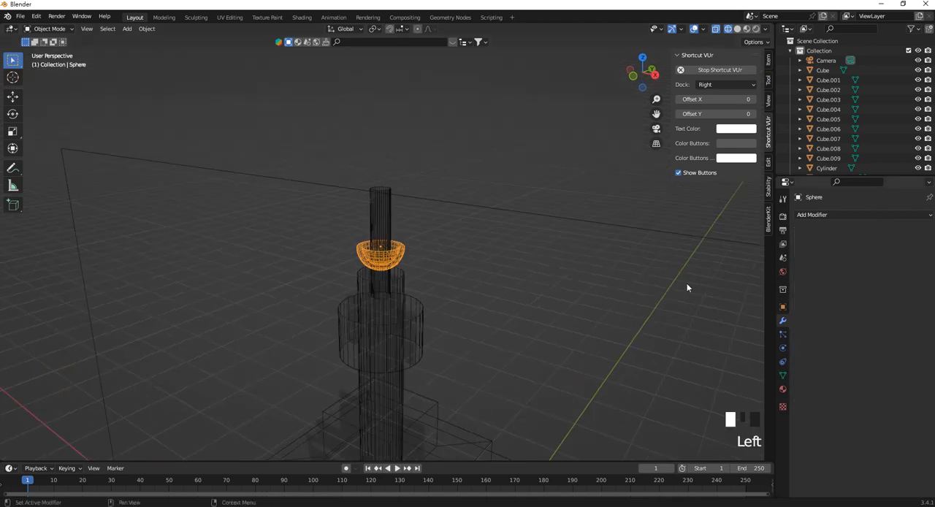
pyautogui.scroll(3, 409, 248)
pyautogui.moveTo(409, 248)
pyautogui.mouseDown(button='middle')
pyautogui.moveTo(388, 244)
pyautogui.moveTo(412, 231)
pyautogui.mouseUp(button='middle')
pyautogui.scroll(-4, 399, 308)
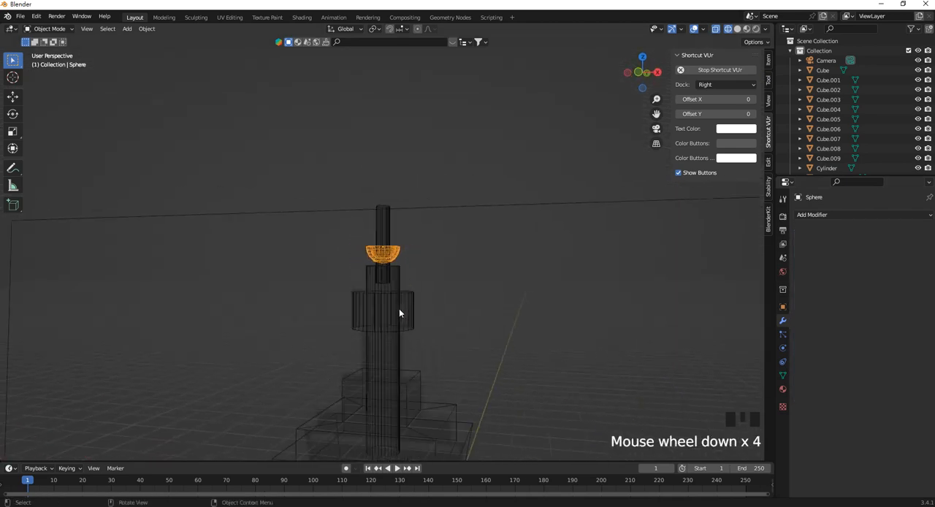
# Union the stepped crown Cube.009 into the neck cylinder with a Bool Tool brush and apply the Boolean modifier.
pyautogui.keyDown('shift'); pyautogui.moveTo(399, 308); pyautogui.dragTo(387, 257, button='middle'); pyautogui.keyUp('shift')
pyautogui.click(407, 293)
pyautogui.click(407, 299)
pyautogui.scroll(-2, 404, 303)
pyautogui.click(402, 276)
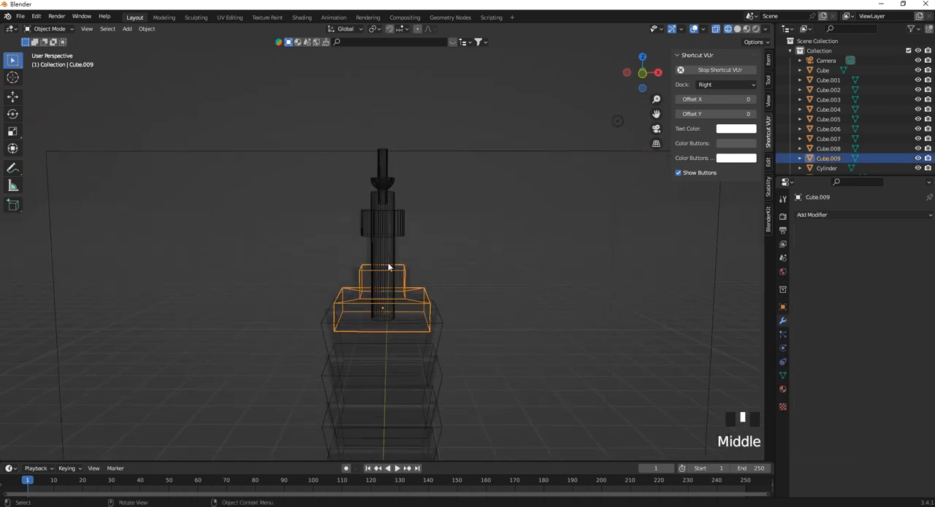
pyautogui.keyDown('shift'); pyautogui.click(386, 256); pyautogui.keyUp('shift')
pyautogui.press('ctrl+KP_Add')
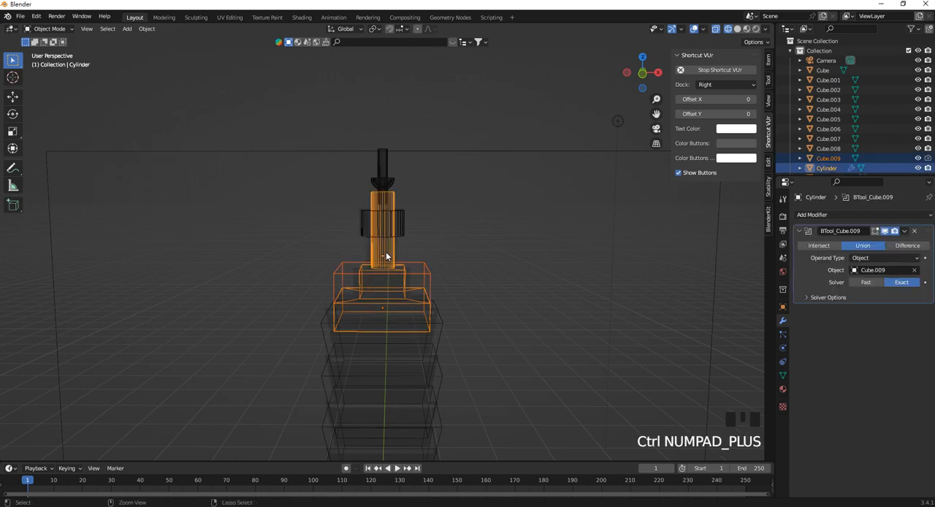
pyautogui.scroll(3, 387, 256)
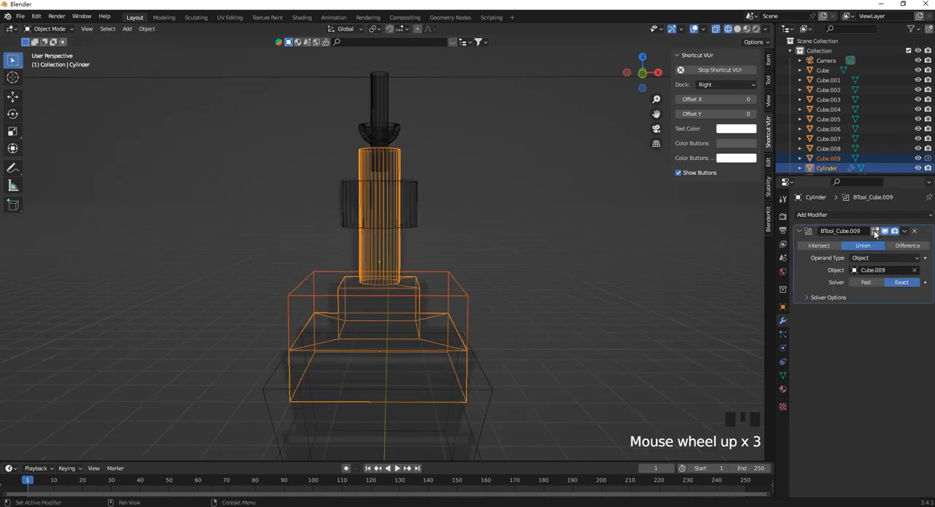
pyautogui.click(905, 231)
pyautogui.click(881, 247)
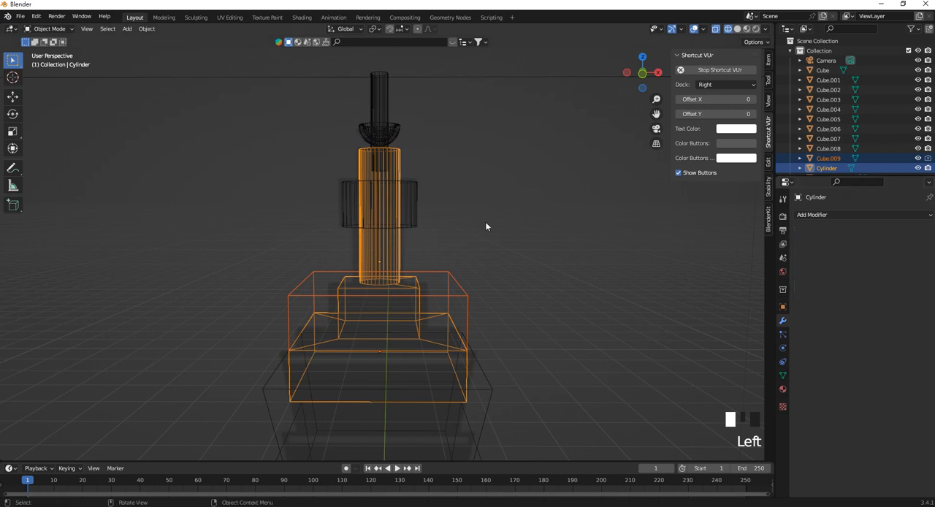
# Union the wide collar cylinder into the neck cylinder and apply the Boolean modifier.
pyautogui.click(414, 201)
pyautogui.keyDown('shift'); pyautogui.click(391, 236); pyautogui.keyUp('shift')
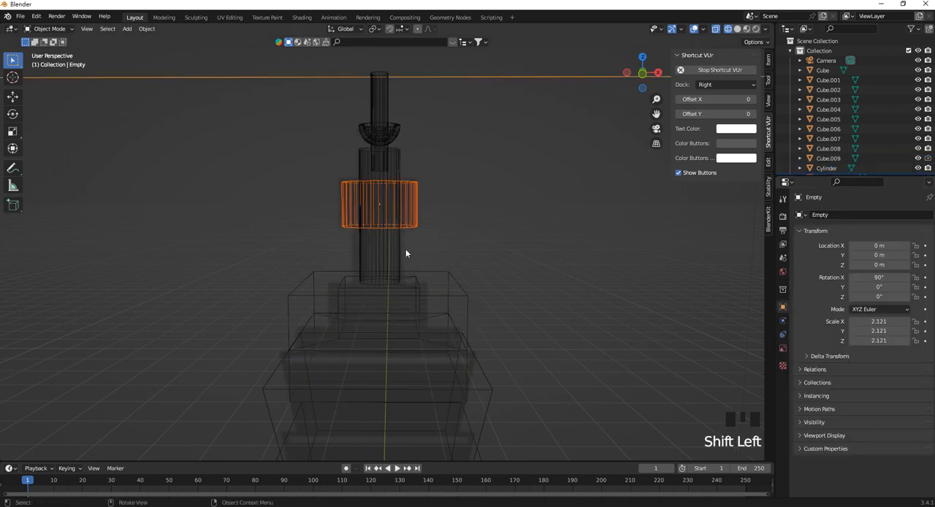
pyautogui.click(392, 260)
pyautogui.keyDown('shift'); pyautogui.click(408, 219); pyautogui.keyUp('shift')
pyautogui.click(412, 218)
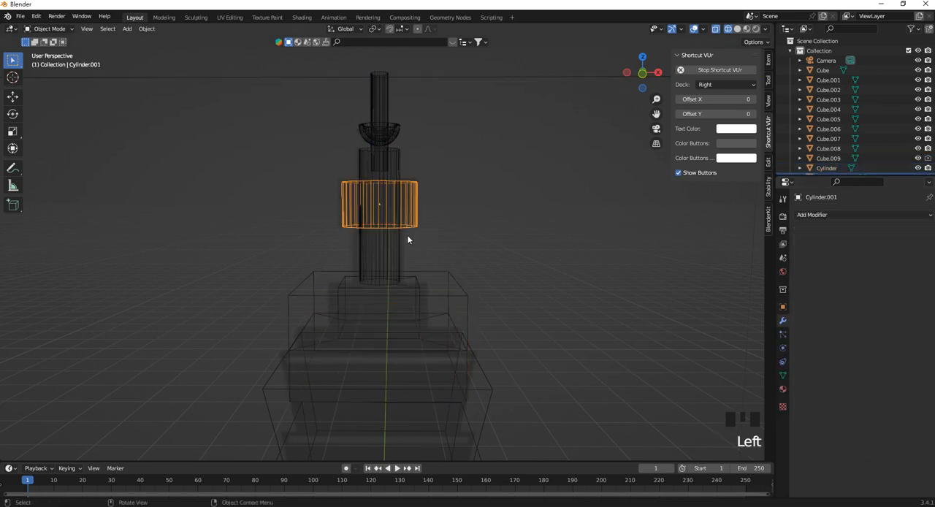
pyautogui.keyDown('shift'); pyautogui.click(418, 286); pyautogui.keyUp('shift')
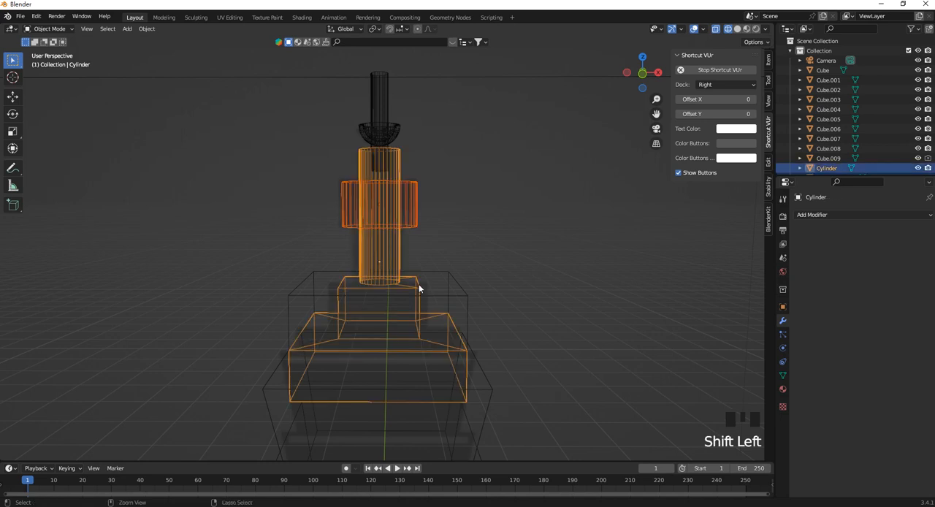
pyautogui.press('ctrl+KP_Add')
pyautogui.click(904, 231)
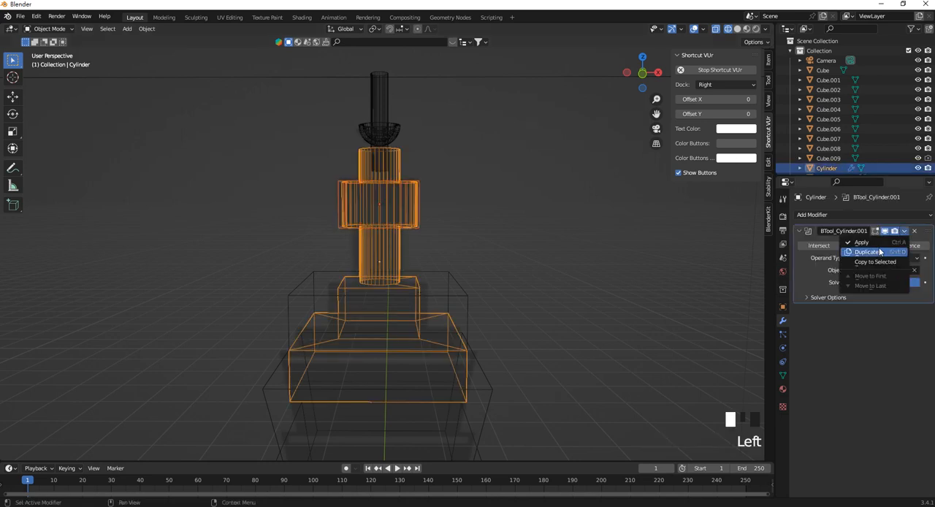
pyautogui.click(862, 242)
# Union the neck and collar cylinders into the thin top cylinder and apply both Boolean modifiers.
pyautogui.keyDown('shift'); pyautogui.moveTo(402, 152); pyautogui.dragTo(384, 189, button='middle'); pyautogui.keyUp('shift')
pyautogui.keyDown('shift'); pyautogui.click(387, 165); pyautogui.keyUp('shift')
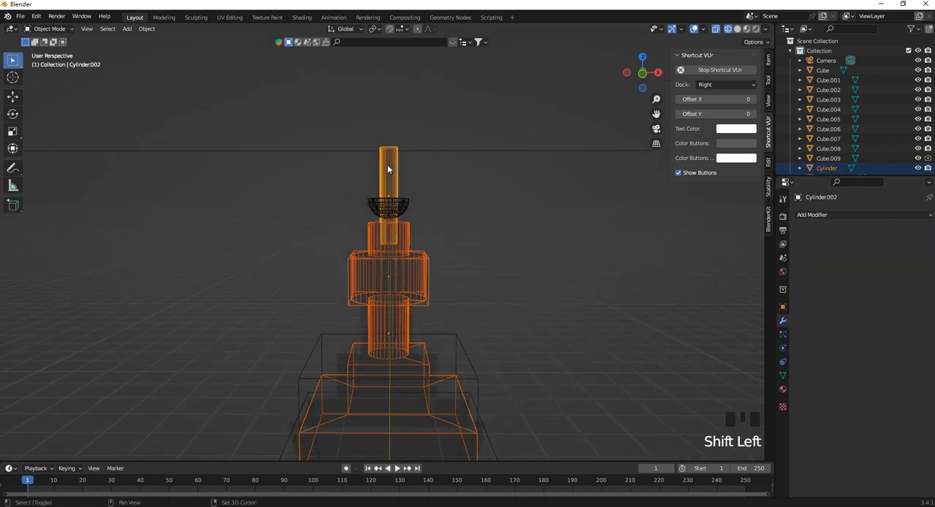
pyautogui.press('ctrl+KP_Add')
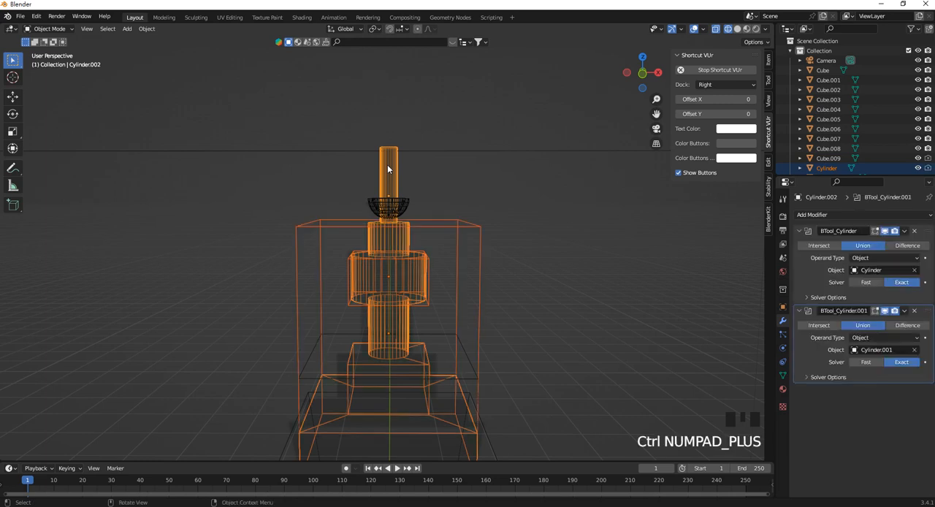
pyautogui.click(904, 312)
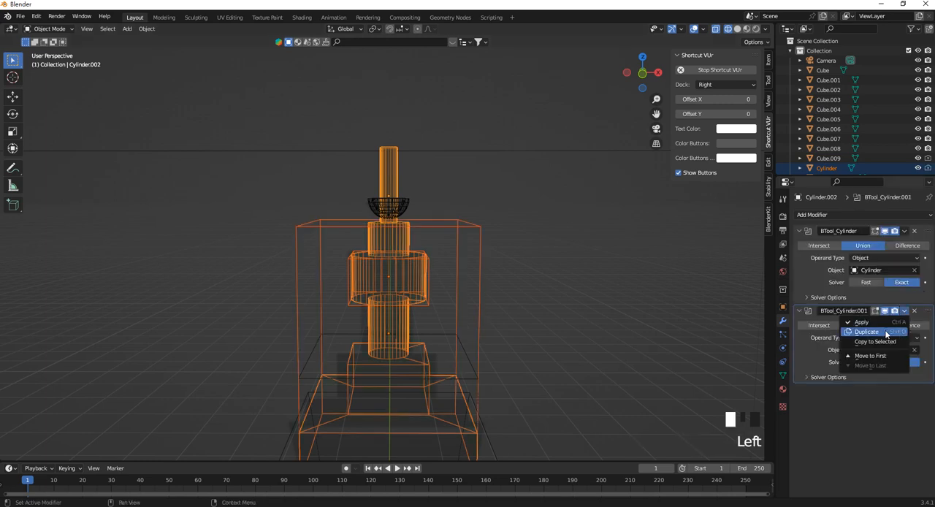
pyautogui.click(881, 324)
pyautogui.click(904, 232)
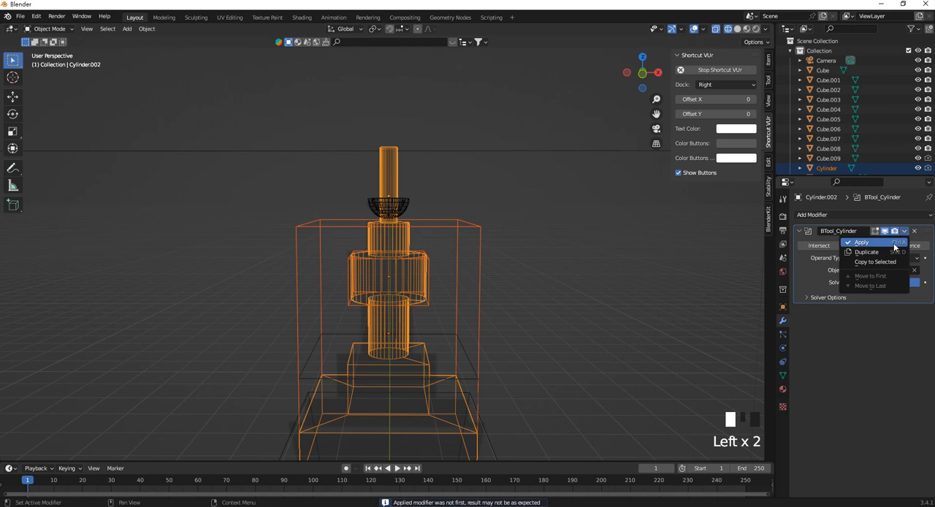
pyautogui.click(895, 243)
# Union all three spire cylinders into the bowl and apply its BTool_Cylinder modifier.
pyautogui.keyDown('shift'); pyautogui.click(403, 207); pyautogui.keyUp('shift')
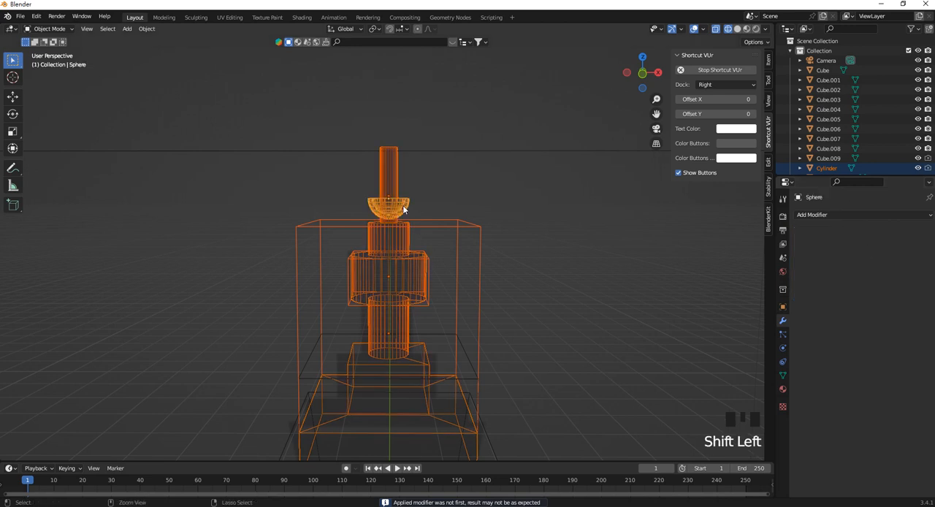
pyautogui.press('ctrl+KP_Add')
pyautogui.click(904, 232)
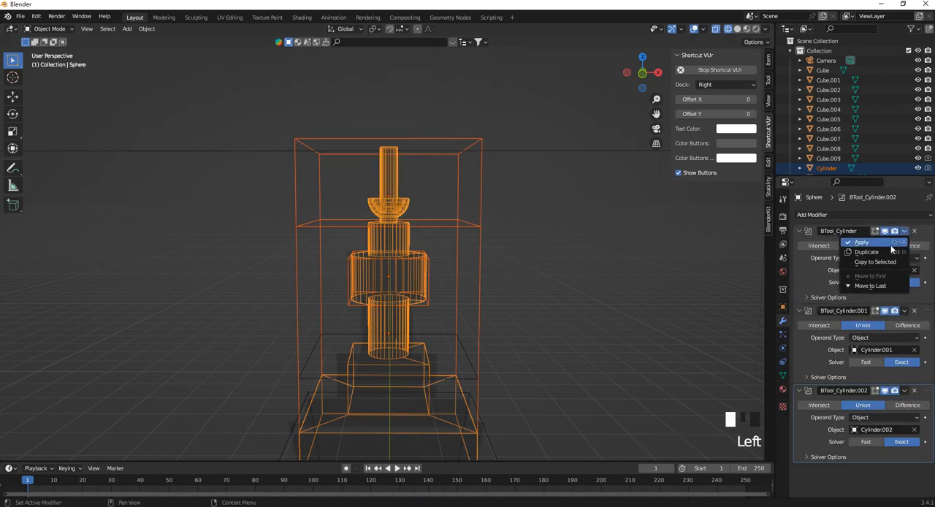
pyautogui.click(888, 244)
# Show the whole tower in front orthographic view with solid shading.
pyautogui.scroll(-5, 419, 152)
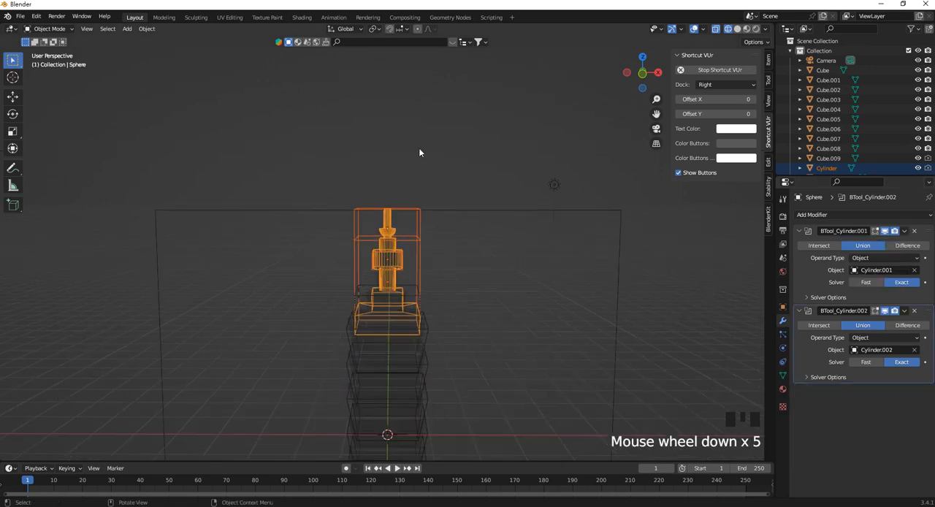
pyautogui.click(419, 302)
pyautogui.click(386, 273)
pyautogui.scroll(1, 387, 270)
pyautogui.moveTo(416, 287)
pyautogui.mouseDown(button='middle')
pyautogui.moveTo(403, 288)
pyautogui.moveTo(425, 282)
pyautogui.mouseUp(button='middle')
pyautogui.press('KP_1')
pyautogui.scroll(1, 399, 274)
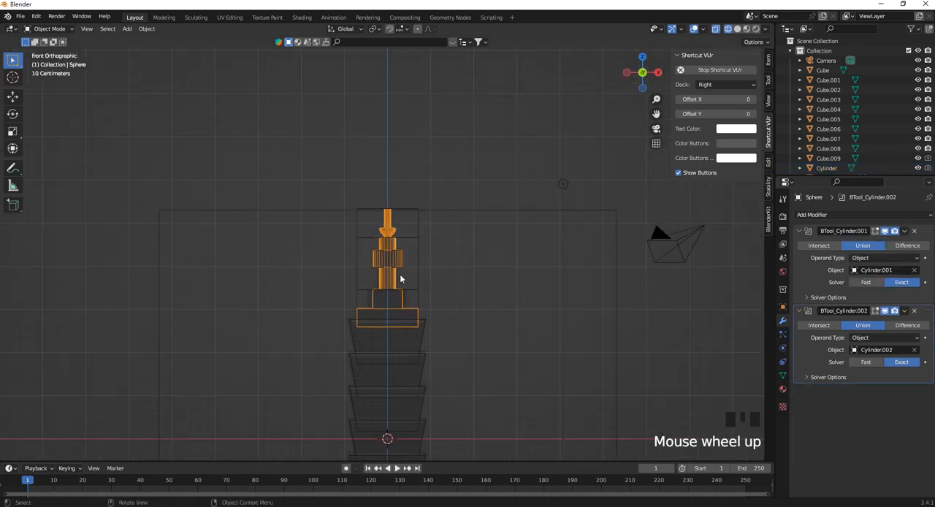
pyautogui.scroll(-2, 417, 316)
pyautogui.keyDown('shift'); pyautogui.moveTo(417, 316); pyautogui.dragTo(425, 242, button='middle'); pyautogui.keyUp('shift')
pyautogui.scroll(2, 426, 263)
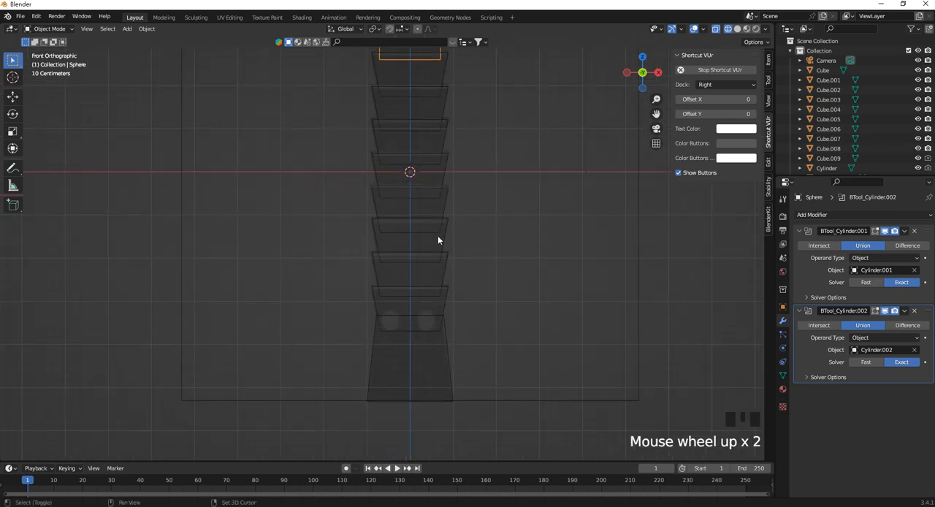
pyautogui.scroll(-1, 438, 241)
pyautogui.press('z')
pyautogui.click(485, 282)
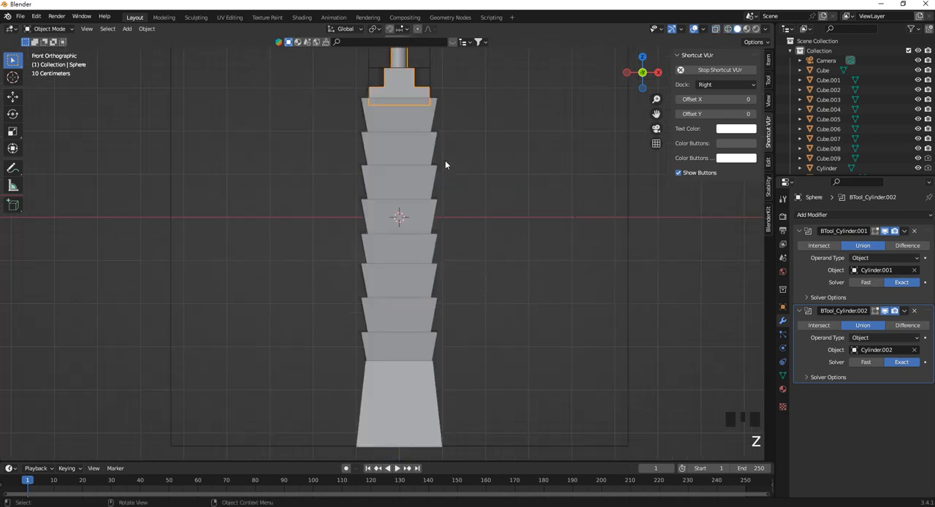
# In Edit Mode, add three horizontal loop cuts to the top tier Cube.008 and slide them down to the tier below.
pyautogui.click(430, 117)
pyautogui.keyDown('shift'); pyautogui.moveTo(426, 116); pyautogui.dragTo(415, 223, button='middle'); pyautogui.keyUp('shift')
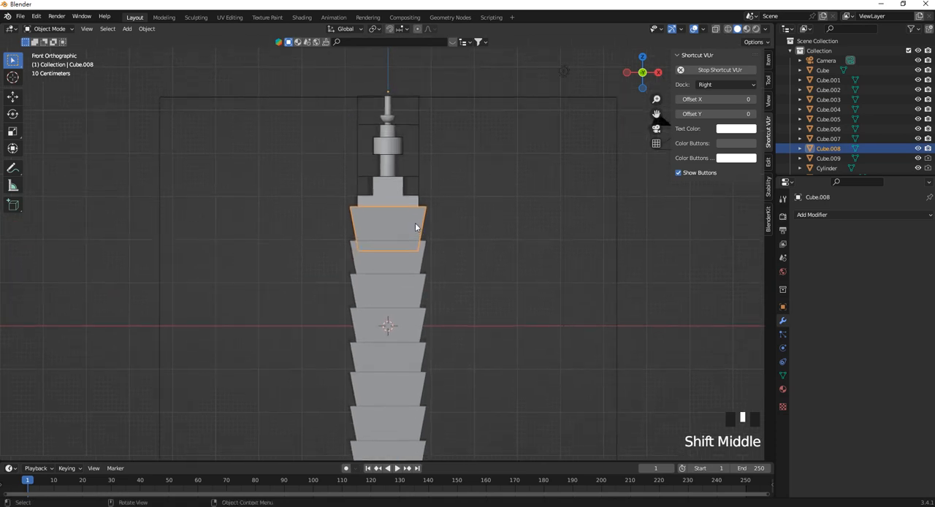
pyautogui.scroll(4, 415, 223)
pyautogui.keyDown('shift'); pyautogui.moveTo(423, 168); pyautogui.dragTo(424, 204, button='middle'); pyautogui.keyUp('shift')
pyautogui.scroll(-3, 385, 211)
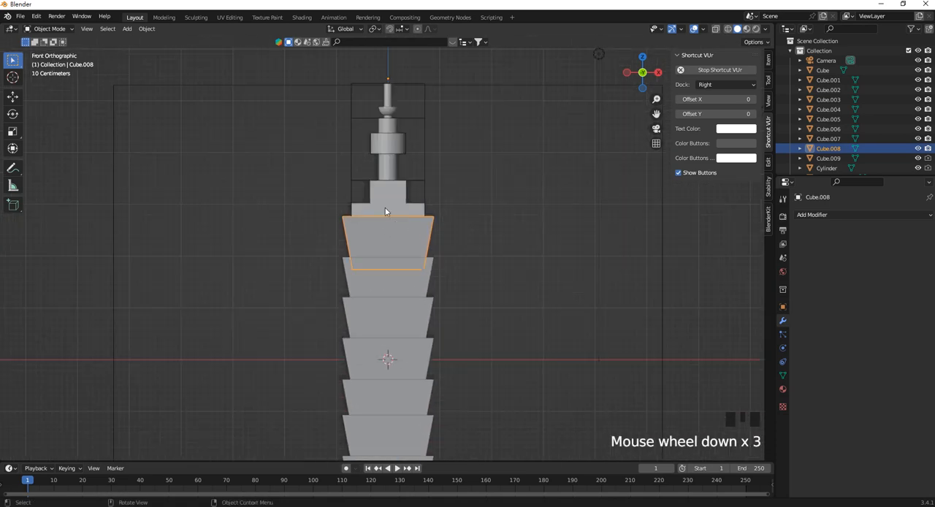
pyautogui.scroll(-5, 397, 329)
pyautogui.scroll(3, 410, 328)
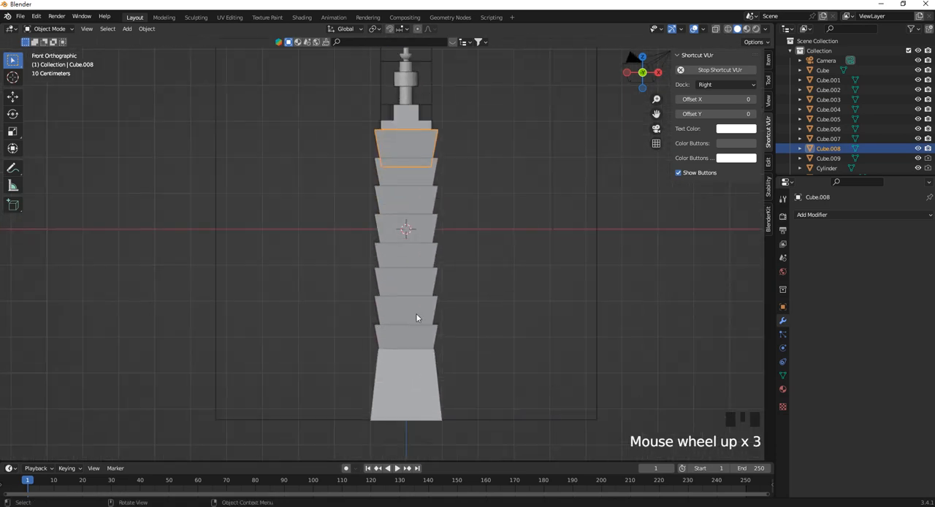
pyautogui.scroll(2, 421, 172)
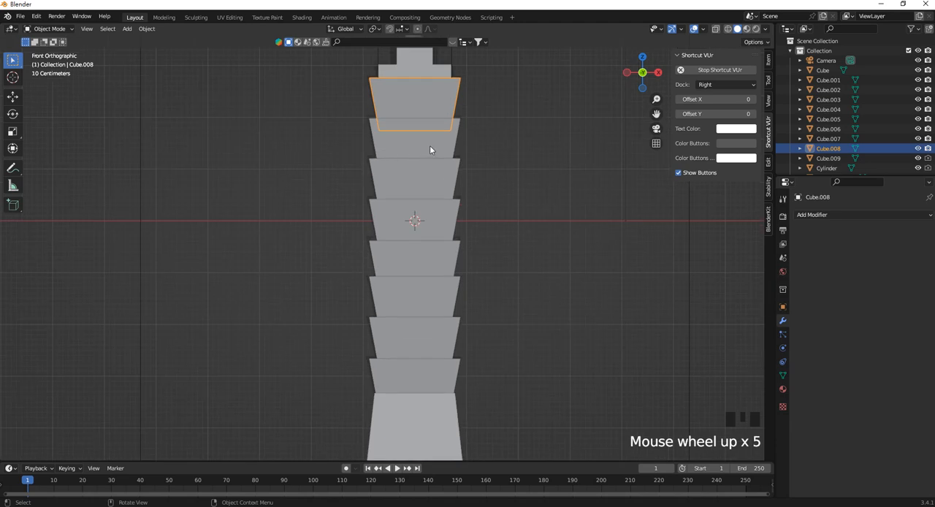
pyautogui.keyDown('shift'); pyautogui.moveTo(410, 144); pyautogui.dragTo(409, 233, button='middle'); pyautogui.keyUp('shift')
pyautogui.scroll(3, 448, 198)
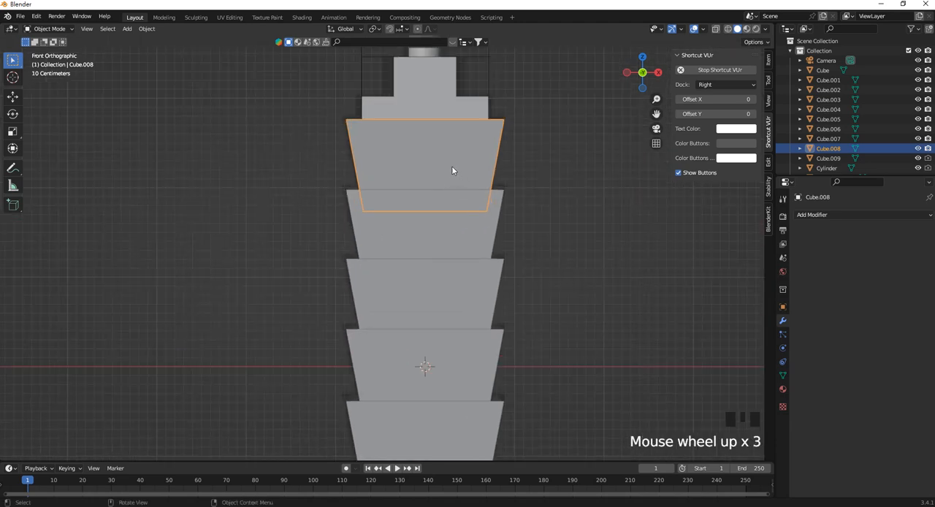
pyautogui.keyDown('shift'); pyautogui.moveTo(448, 160); pyautogui.dragTo(428, 212, button='middle'); pyautogui.keyUp('shift')
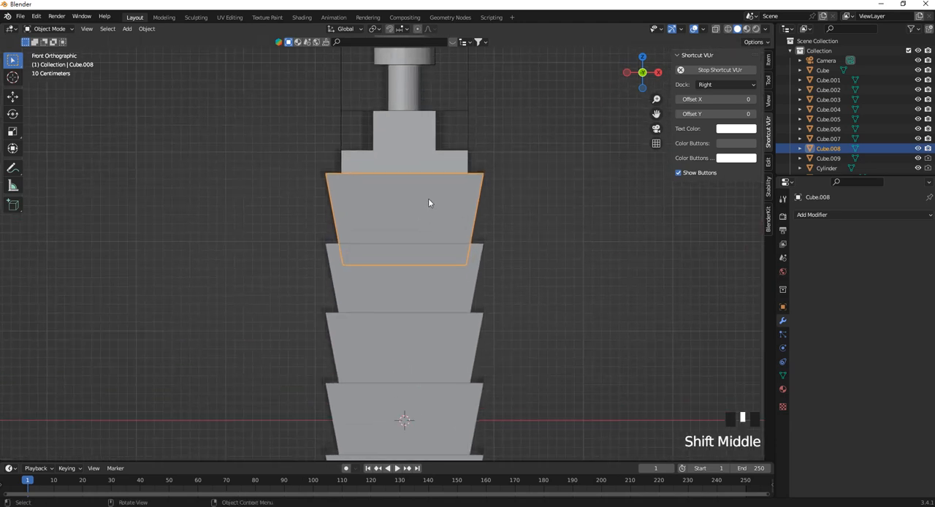
pyautogui.press('Tab')
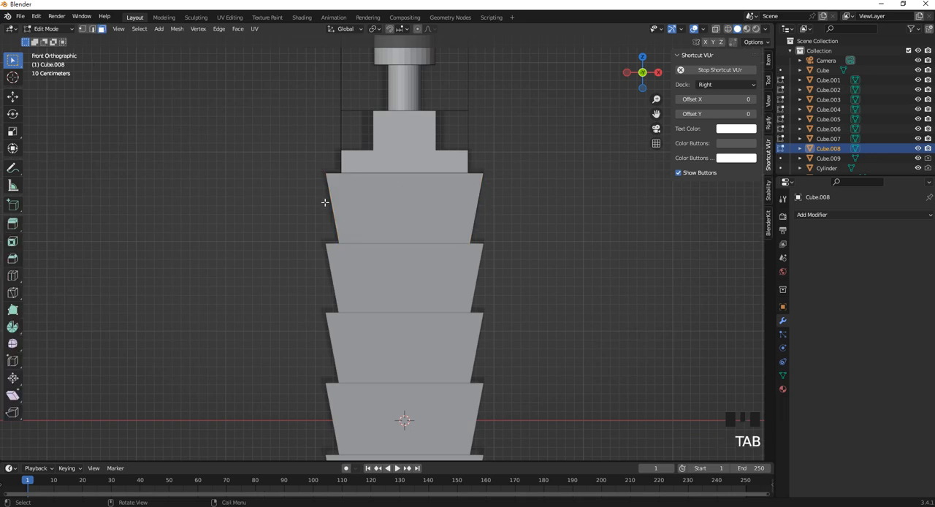
pyautogui.hotkey('ctrl', 'r')
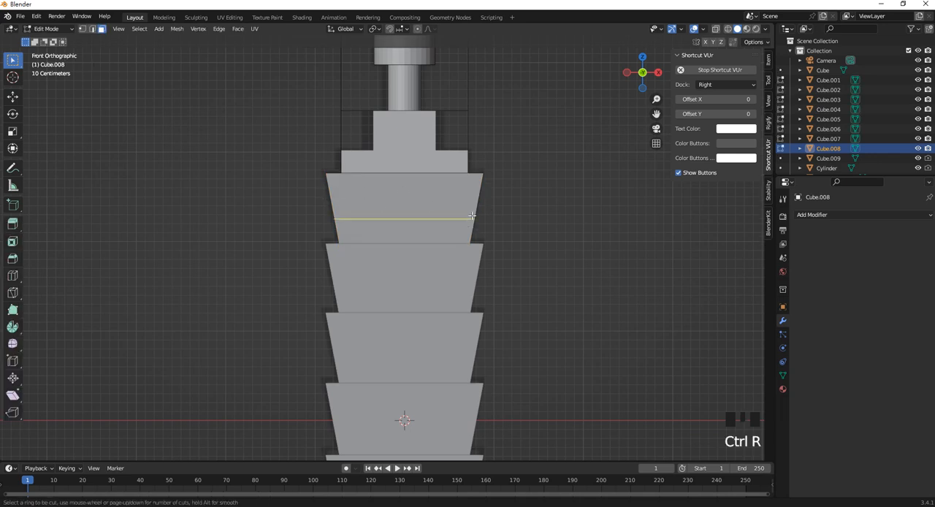
pyautogui.scroll(2, 471, 215)
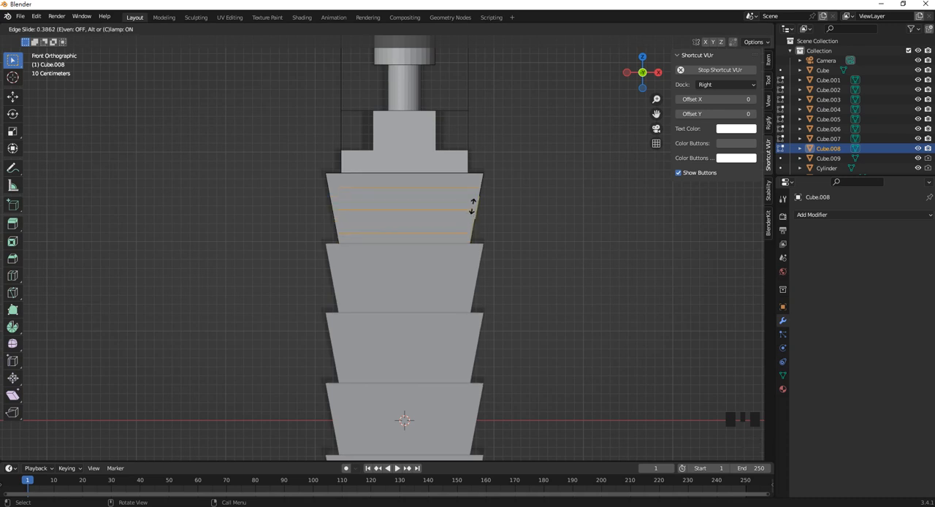
pyautogui.click(470, 214)
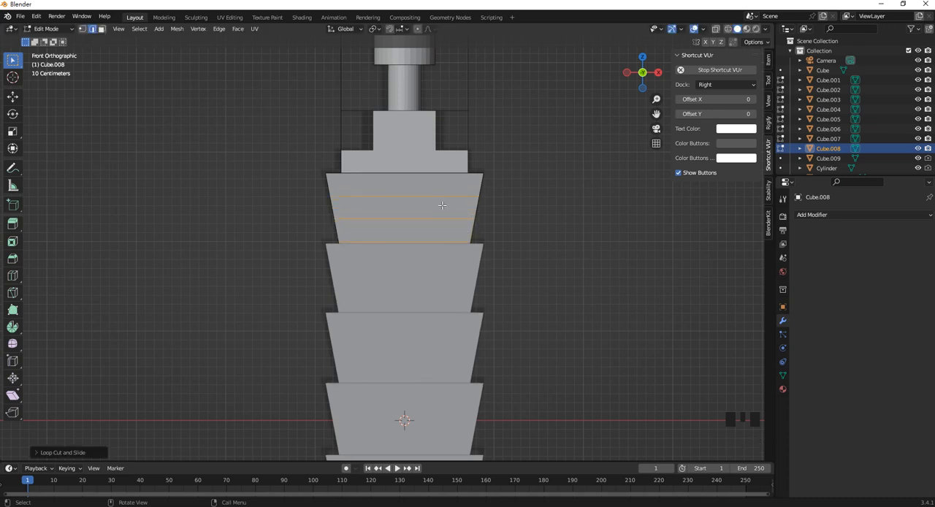
# Add three evenly spaced vertical loop cuts across the front face of the top tier.
pyautogui.scroll(2, 442, 206)
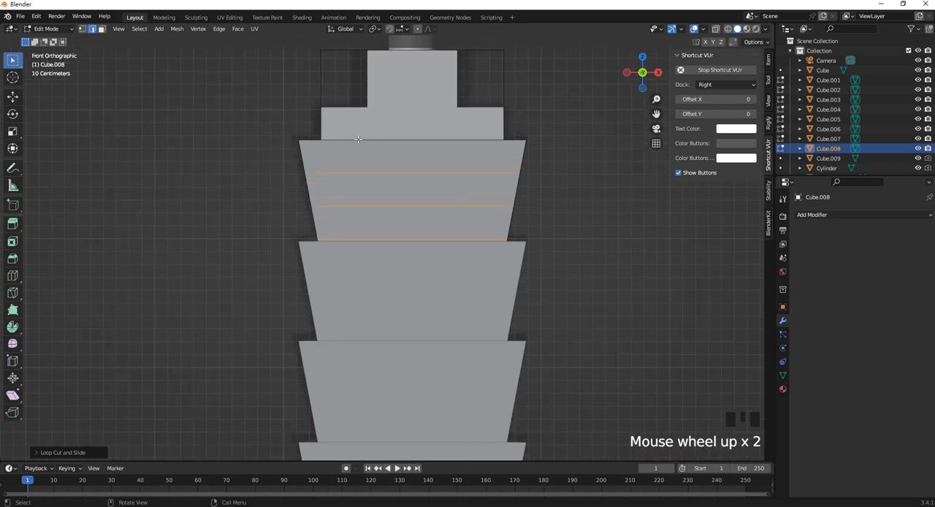
pyautogui.scroll(-1, 440, 147)
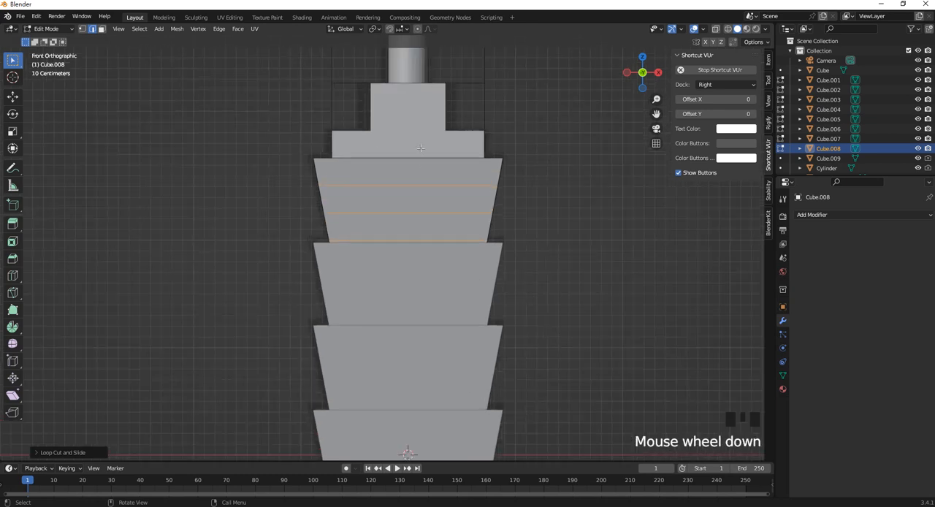
pyautogui.moveTo(423, 149); pyautogui.dragTo(392, 187, button='middle')
pyautogui.hotkey('ctrl', 'r')
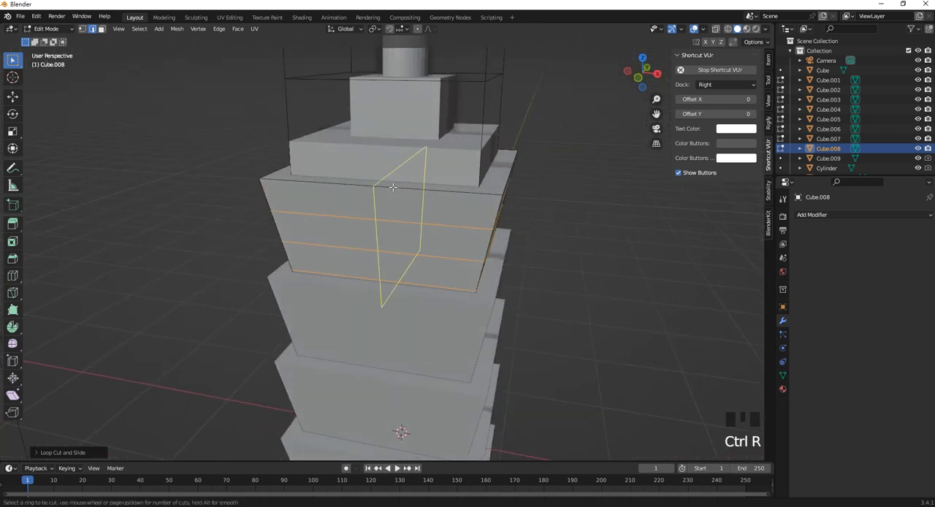
pyautogui.scroll(2, 393, 188)
pyautogui.click(394, 188)
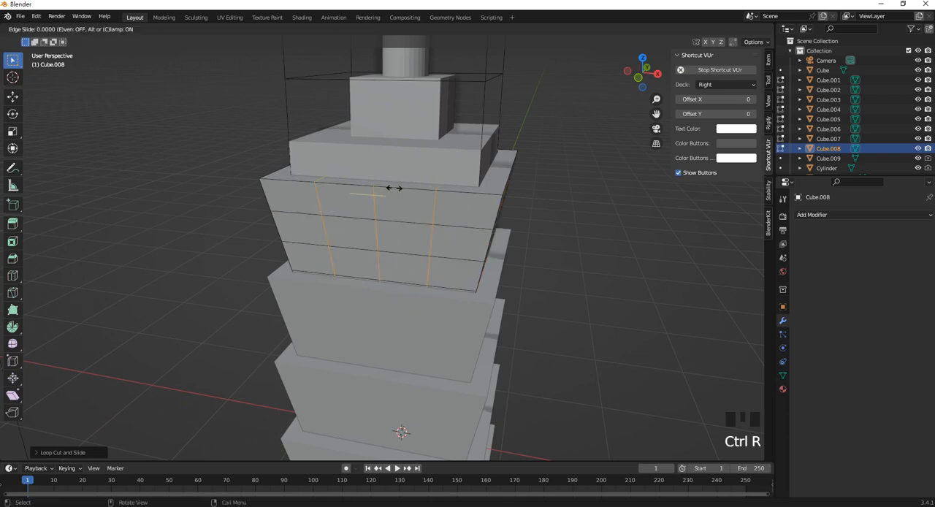
pyautogui.rightClick(397, 187)
pyautogui.moveTo(396, 188)
pyautogui.mouseDown(button='middle')
pyautogui.moveTo(447, 192)
pyautogui.moveTo(394, 204)
pyautogui.mouseUp(button='middle')
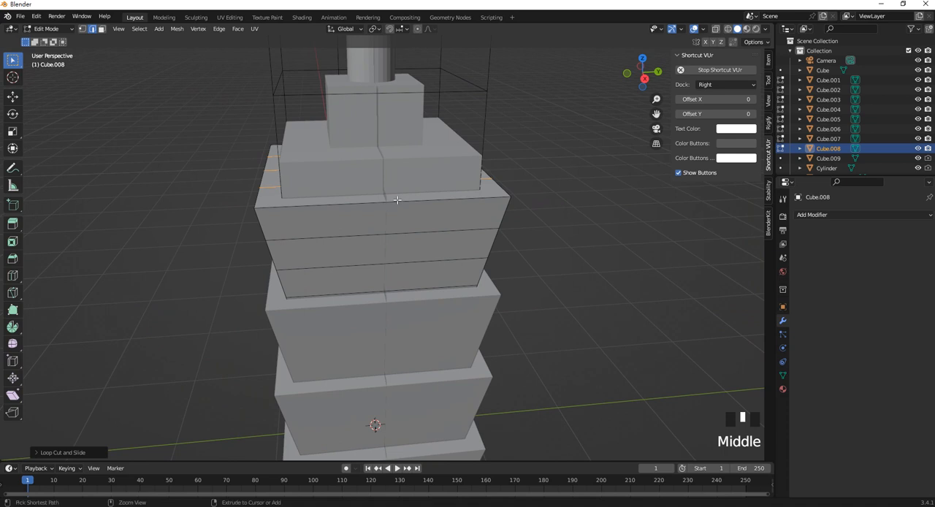
# Add three evenly spaced vertical loop cuts across the adjacent side of the top tier and return to Object Mode.
pyautogui.hotkey('ctrl', 'r')
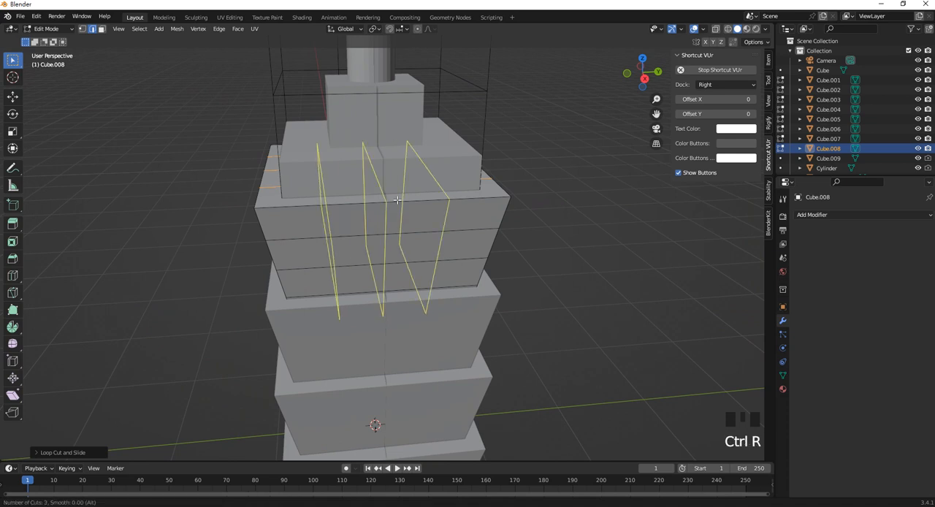
pyautogui.click(397, 199)
pyautogui.rightClick(396, 200)
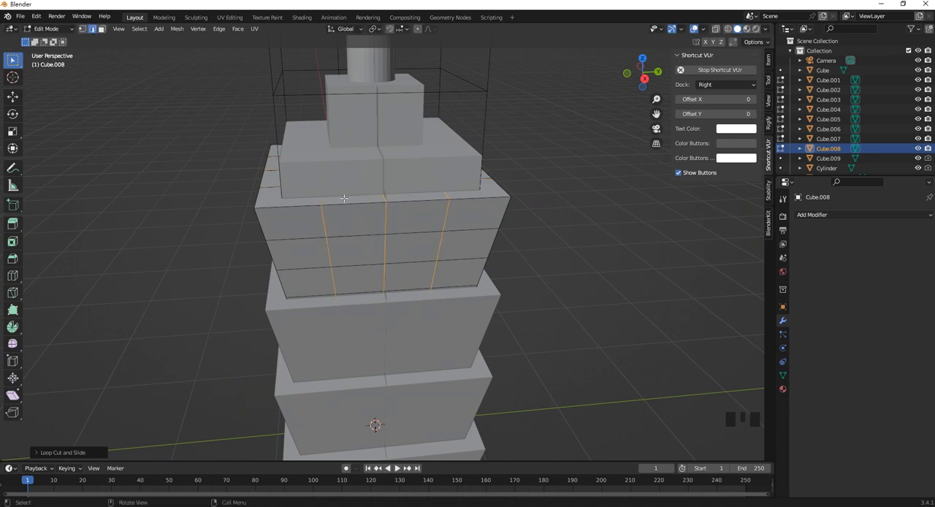
pyautogui.moveTo(343, 198); pyautogui.dragTo(445, 176, button='middle')
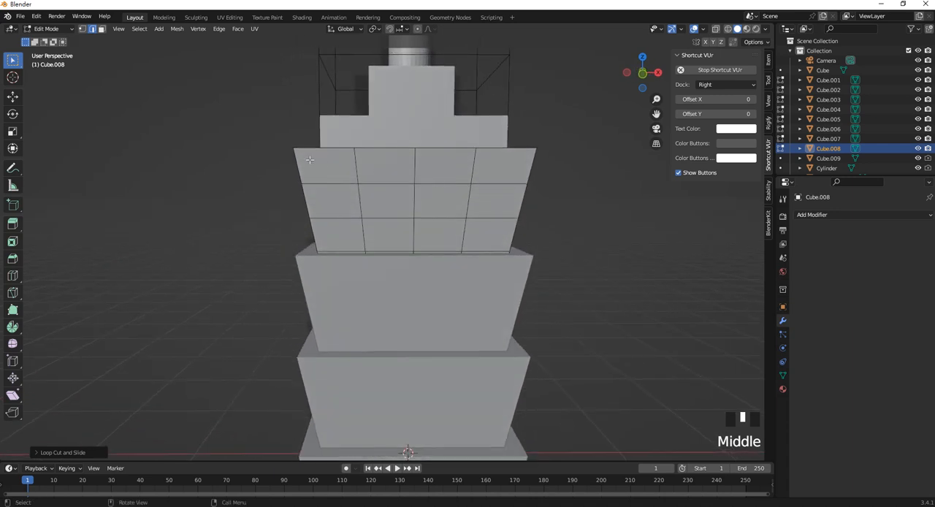
pyautogui.click(46, 29)
pyautogui.click(42, 38)
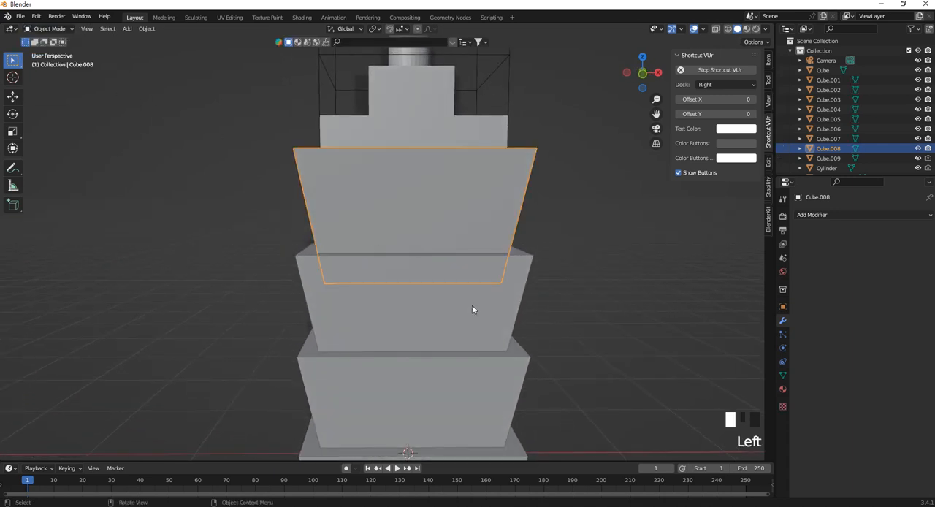
# Switch to wireframe shading, select the top tier Cube.008 and show it in front orthographic view.
pyautogui.click(493, 314)
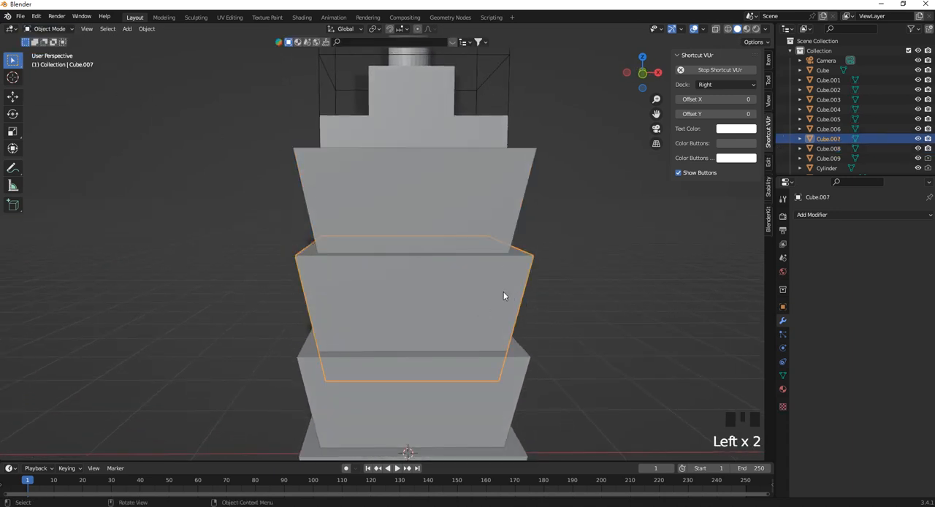
pyautogui.press('z')
pyautogui.scroll(-3, 501, 314)
pyautogui.moveTo(501, 314); pyautogui.dragTo(496, 238, button='middle')
pyautogui.scroll(3, 434, 218)
pyautogui.click(503, 217)
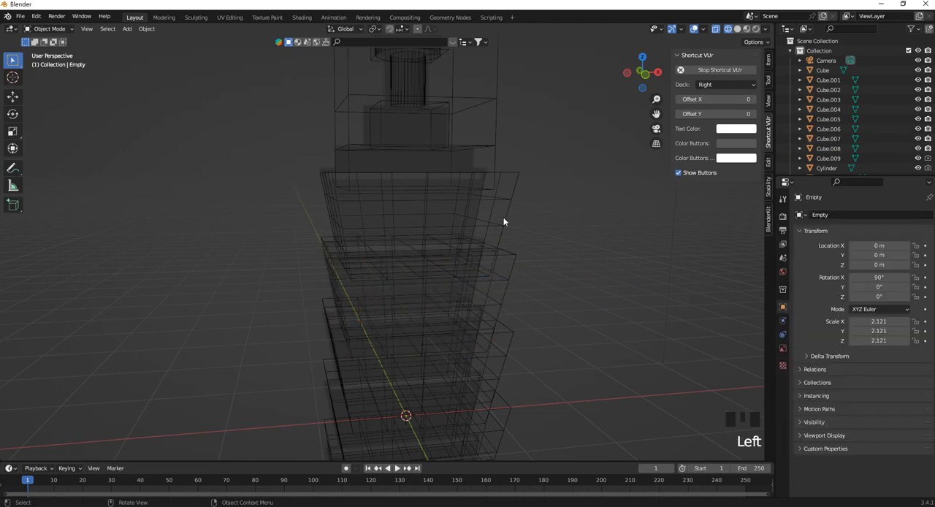
pyautogui.click(503, 217)
pyautogui.click(503, 217)
pyautogui.moveTo(502, 218); pyautogui.dragTo(465, 207, button='middle')
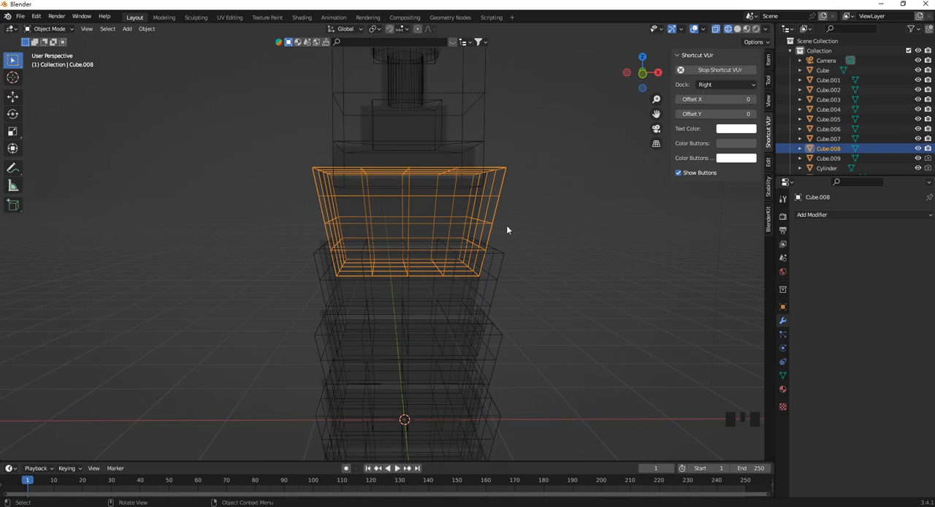
pyautogui.press('KP_1')
pyautogui.scroll(4, 447, 206)
pyautogui.keyDown('shift'); pyautogui.moveTo(452, 219); pyautogui.dragTo(431, 252, button='middle'); pyautogui.keyUp('shift')
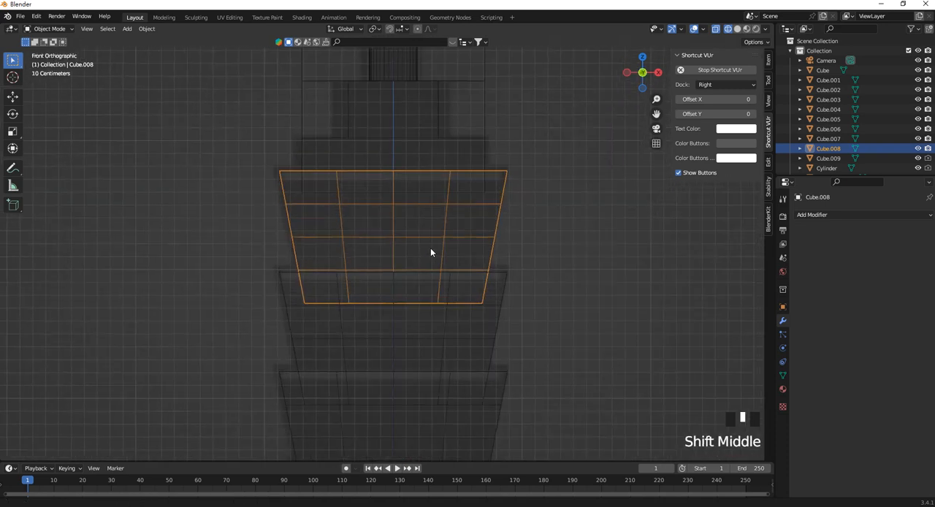
# In Edit Mode with face selection, box-select Cube.008's two middle face rows through the mesh and extrude them as individual faces without offset.
pyautogui.press('Tab')
pyautogui.click(102, 30)
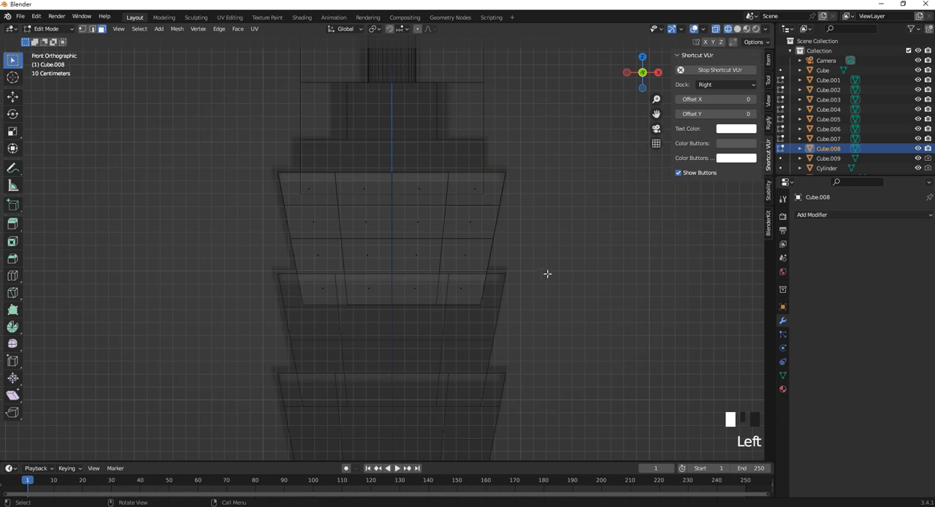
pyautogui.moveTo(536, 270); pyautogui.dragTo(243, 209)
pyautogui.scroll(2, 408, 218)
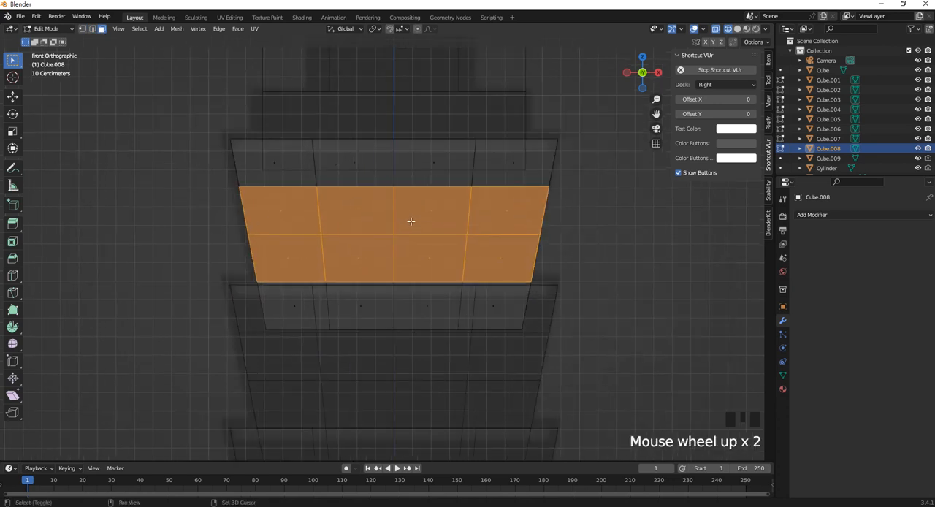
pyautogui.keyDown('shift'); pyautogui.moveTo(410, 220); pyautogui.dragTo(411, 252, button='middle'); pyautogui.keyUp('shift')
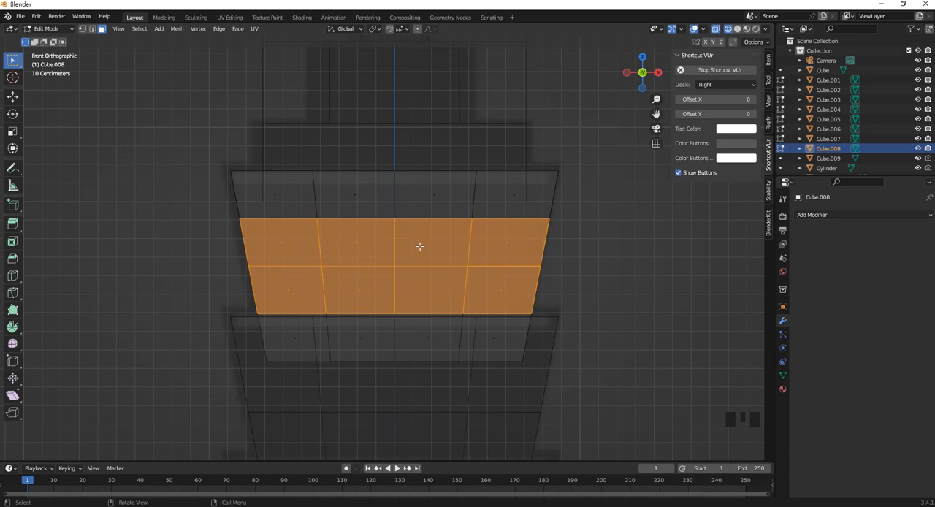
pyautogui.rightClick(419, 245)
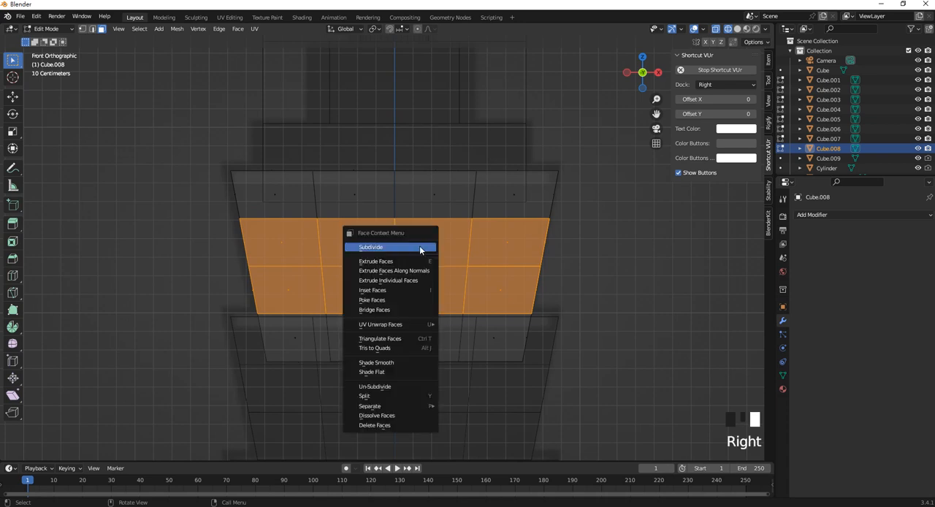
pyautogui.click(416, 281)
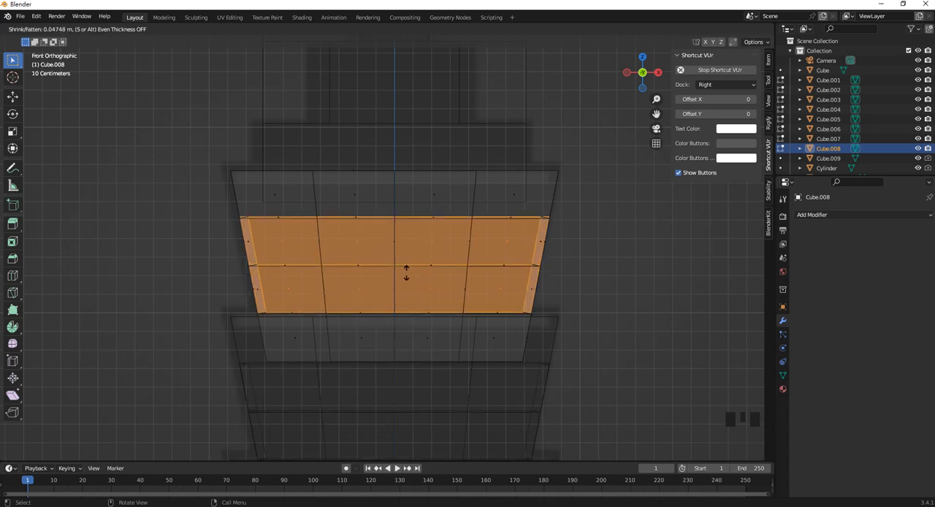
pyautogui.rightClick(407, 272)
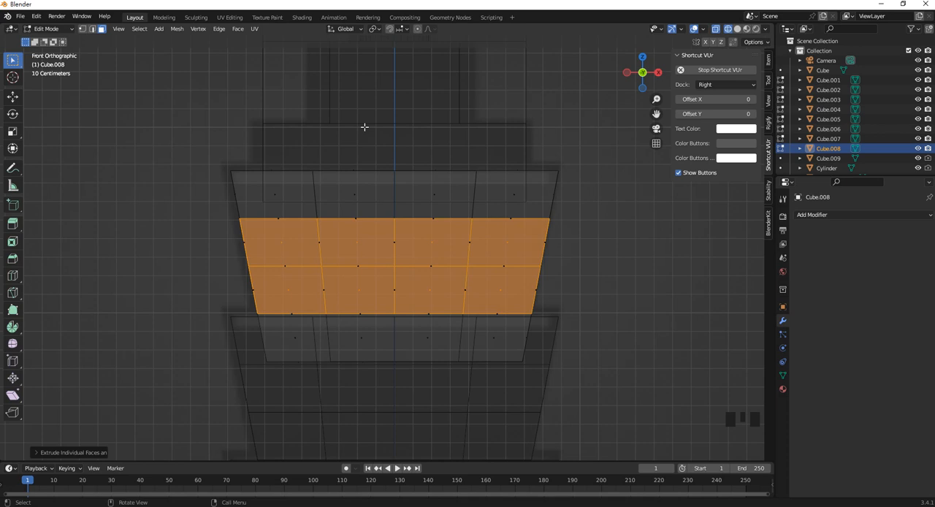
# Set the transform pivot point to Individual Origins and scale the extruded faces to about 0.79 to form window frames.
pyautogui.click(361, 29)
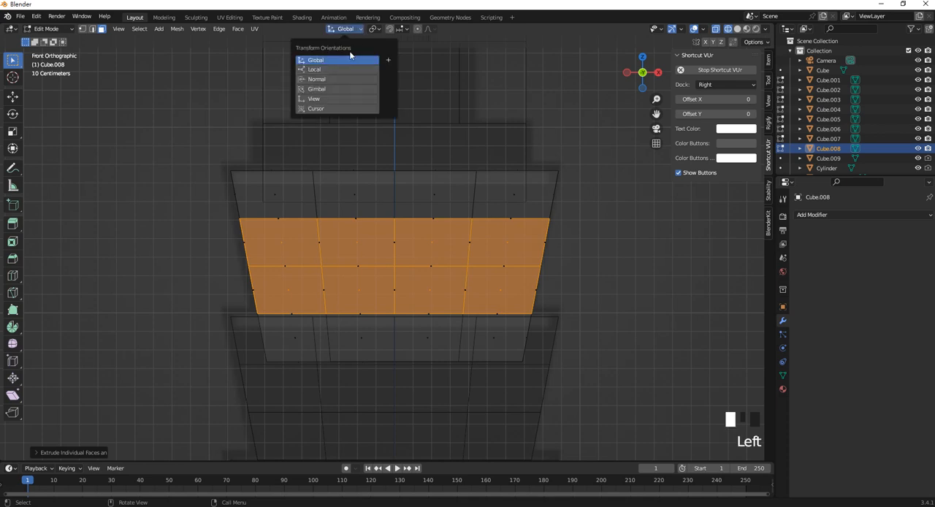
pyautogui.click(375, 30)
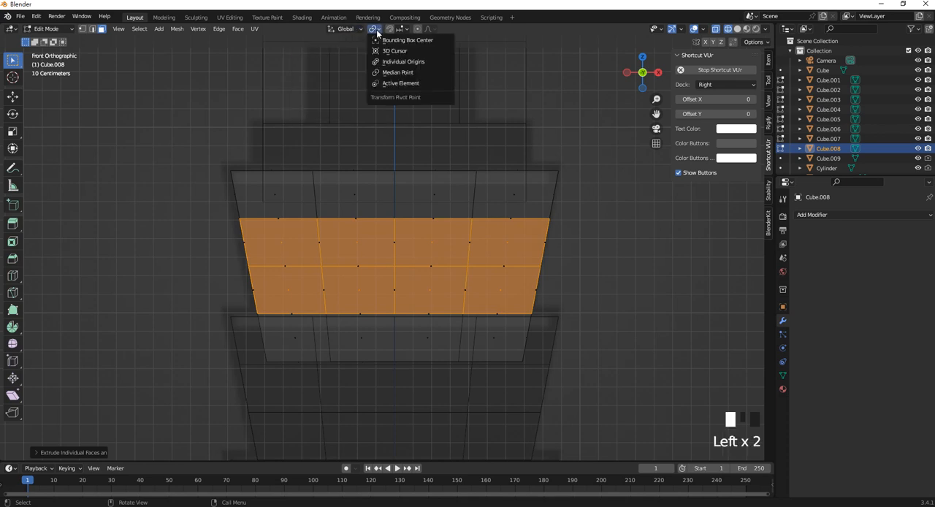
pyautogui.click(405, 62)
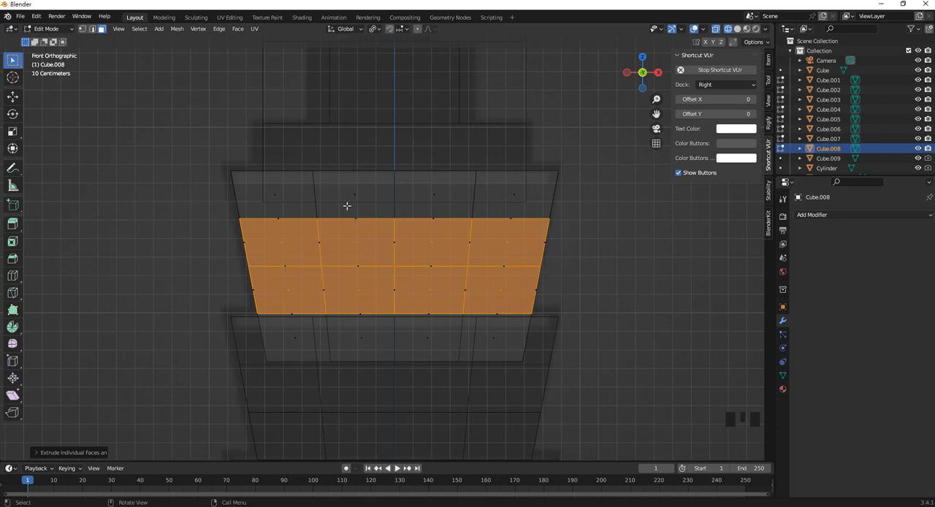
pyautogui.scroll(3, 358, 229)
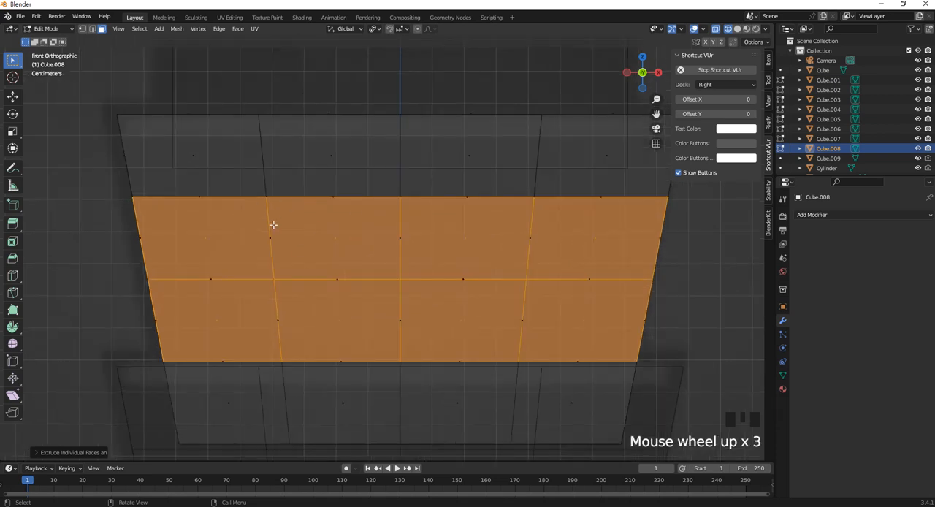
pyautogui.scroll(-1, 365, 264)
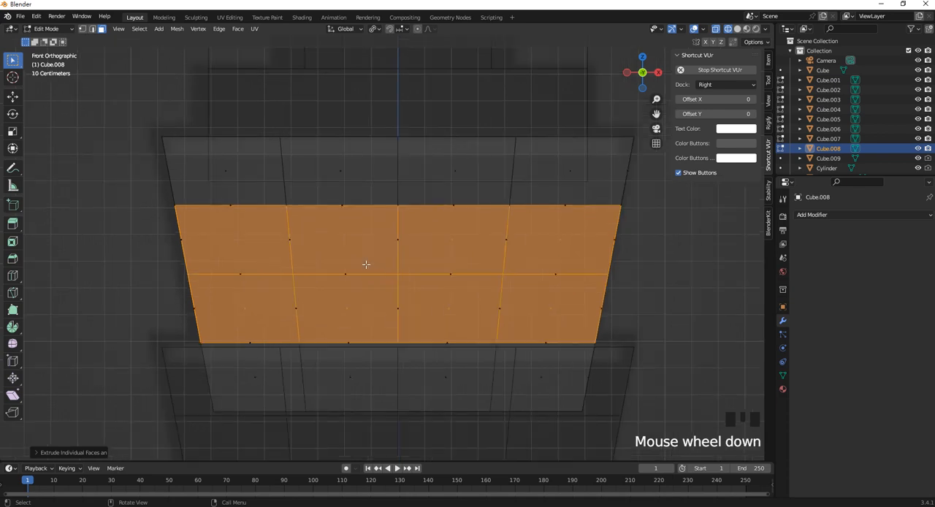
pyautogui.press('s')
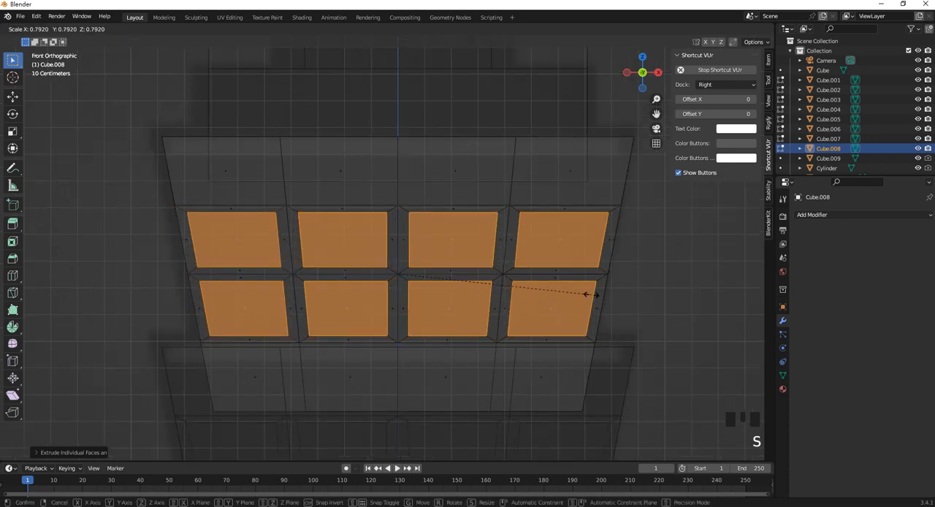
pyautogui.click(588, 293)
# Extrude the scaled window faces along their normals about 0.03 m inward to recess them.
pyautogui.scroll(-1, 412, 283)
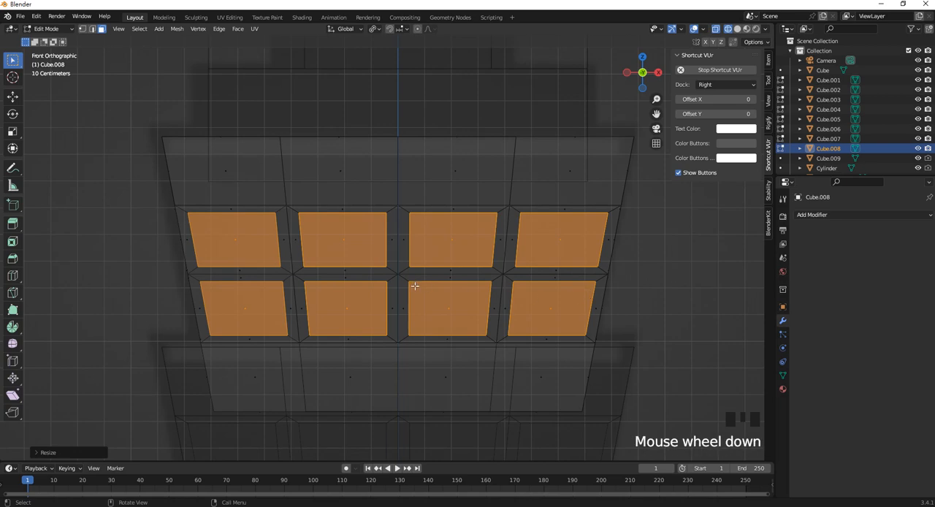
pyautogui.moveTo(412, 284); pyautogui.dragTo(449, 317, button='middle')
pyautogui.rightClick(418, 308)
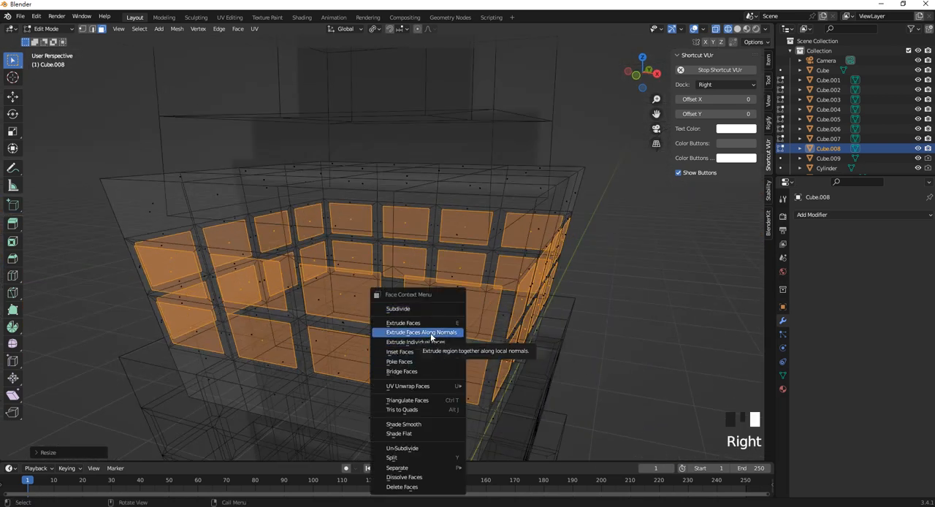
pyautogui.click(432, 334)
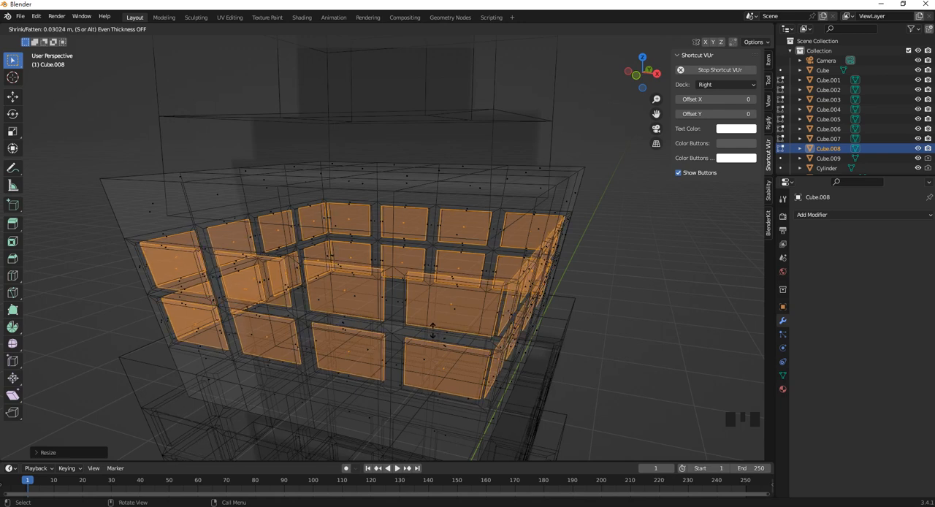
pyautogui.click(432, 331)
# Leave Edit Mode and examine the recessed windows around the tower in solid shading.
pyautogui.scroll(-5, 432, 331)
pyautogui.moveTo(431, 331); pyautogui.dragTo(448, 277, button='middle')
pyautogui.press('Tab')
pyautogui.click(525, 271)
pyautogui.scroll(-4, 525, 271)
pyautogui.press('z')
pyautogui.moveTo(359, 287)
pyautogui.mouseDown(button='middle')
pyautogui.moveTo(406, 272)
pyautogui.moveTo(420, 279)
pyautogui.mouseUp(button='middle')
pyautogui.scroll(4, 421, 279)
pyautogui.moveTo(407, 210); pyautogui.dragTo(390, 134, button='middle')
pyautogui.scroll(3, 385, 244)
# Select the top tier Cube.008 and open it in Edit Mode.
pyautogui.click(384, 232)
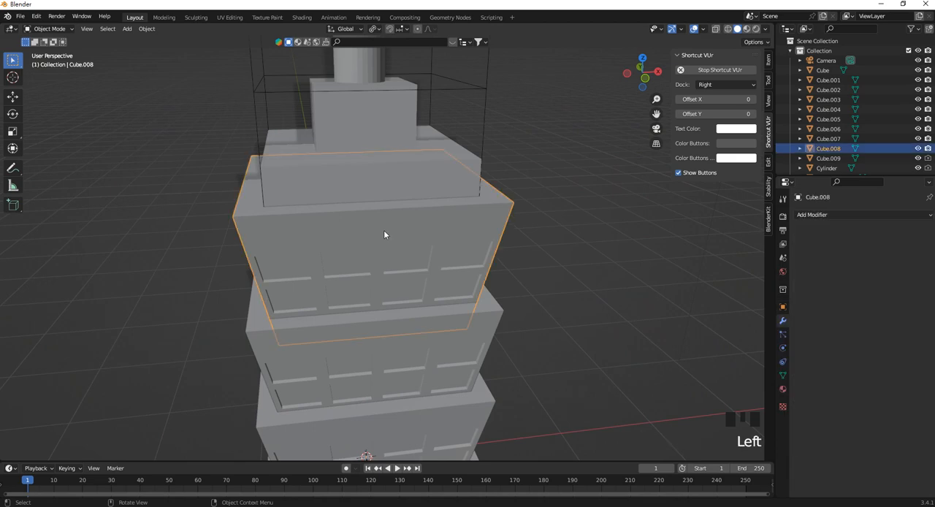
pyautogui.press('Tab')
pyautogui.moveTo(391, 242); pyautogui.dragTo(346, 230, button='middle')
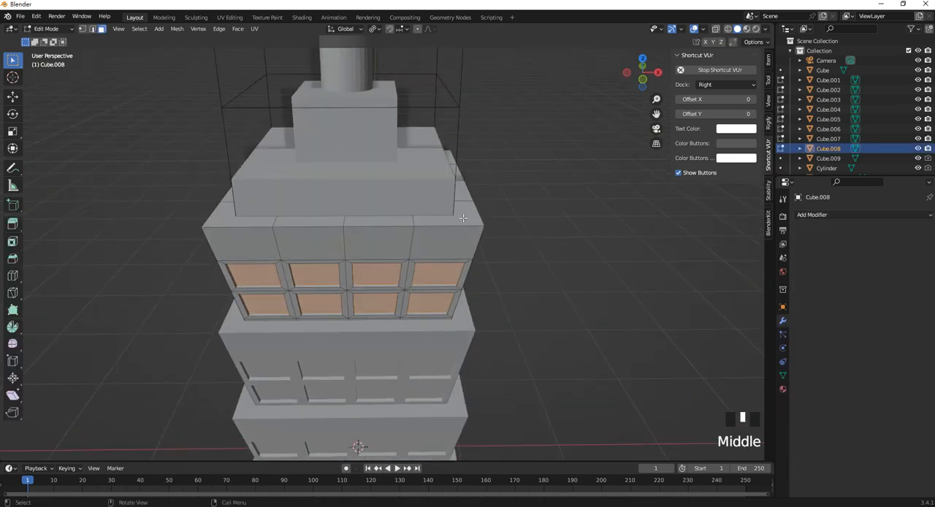
# Try to box-select the upper faces of the top tier in right orthographic view with solid shading.
pyautogui.press('KP_3')
pyautogui.moveTo(200, 133); pyautogui.dragTo(511, 176)
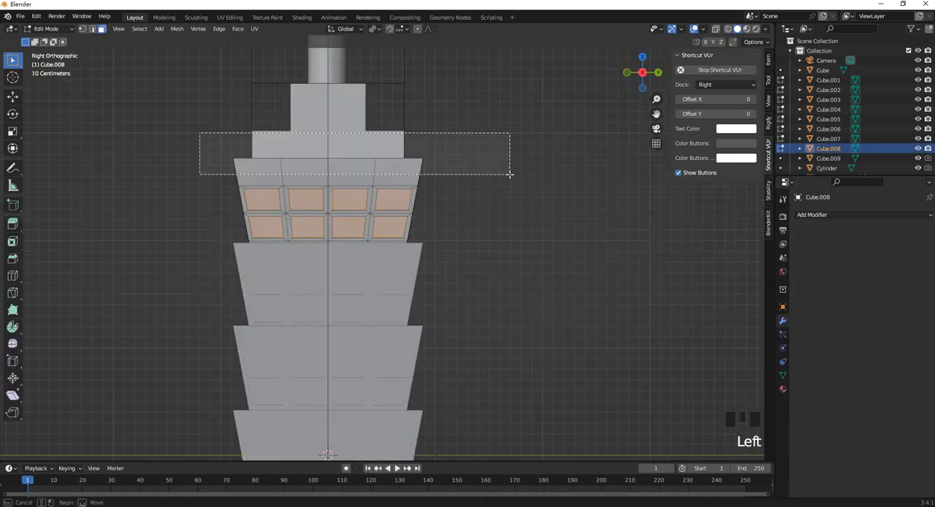
pyautogui.keyDown('ctrl'); pyautogui.moveTo(512, 216); pyautogui.dragTo(211, 167); pyautogui.keyUp('ctrl')
pyautogui.moveTo(210, 166); pyautogui.dragTo(469, 224, button='middle')
pyautogui.middleClick(416, 166)
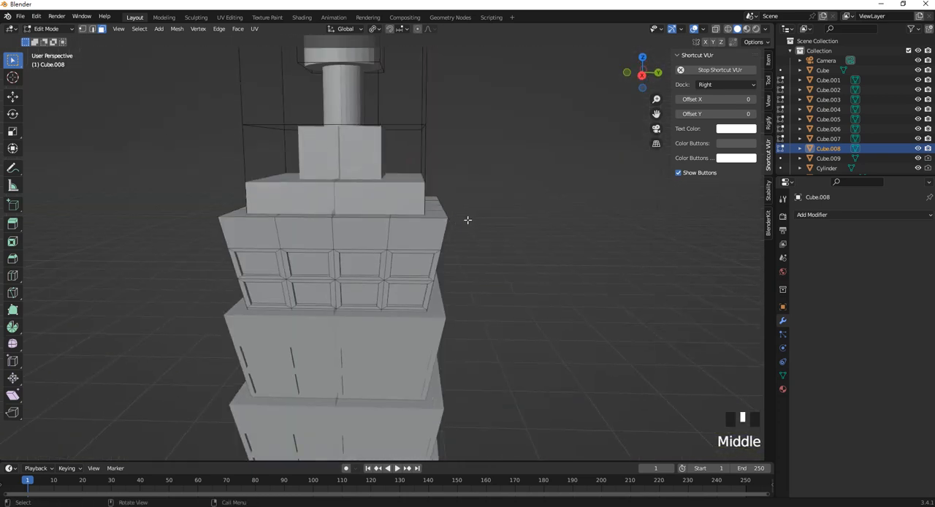
# In front view with wireframe shading, box-select the horizontal top faces of Cube.008 and extrude them upward about 0.07 m.
pyautogui.press('KP_1')
pyautogui.click(501, 217)
pyautogui.press('z')
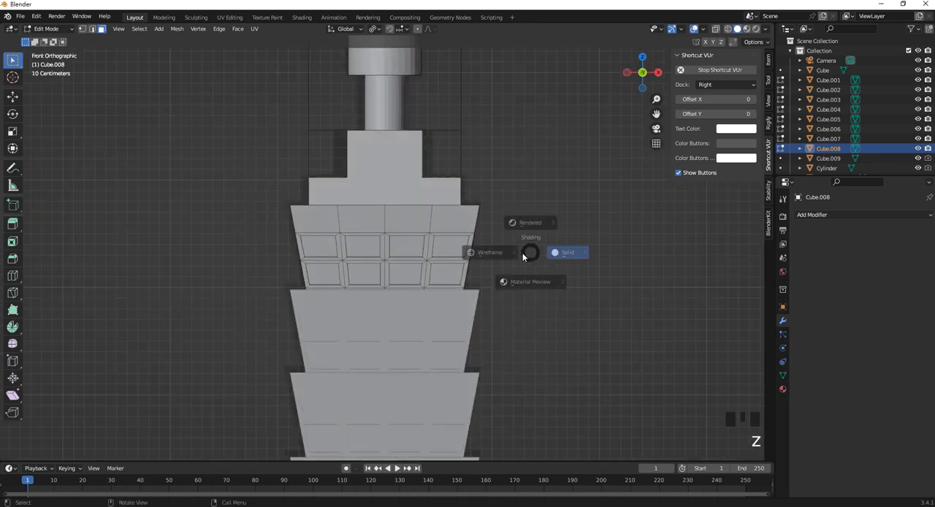
pyautogui.click(595, 252)
pyautogui.moveTo(519, 218); pyautogui.dragTo(207, 149)
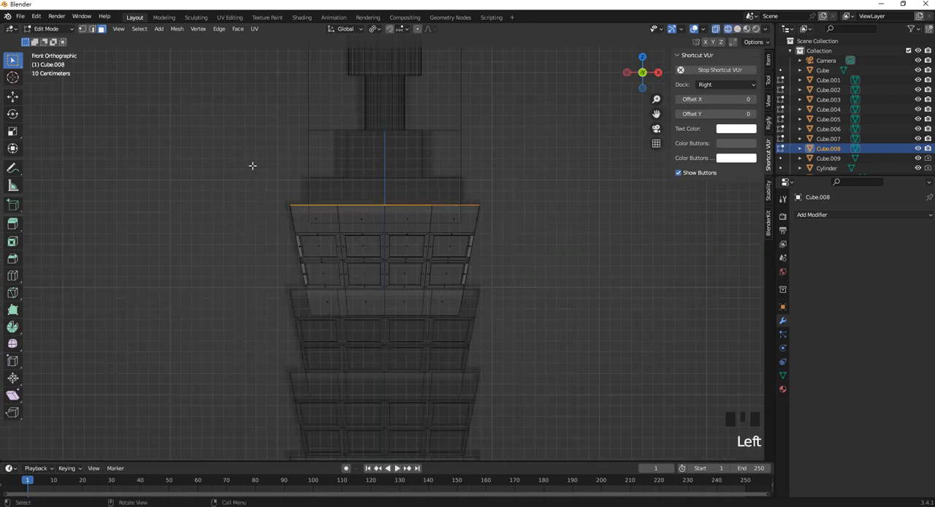
pyautogui.moveTo(477, 215); pyautogui.dragTo(372, 229, button='middle')
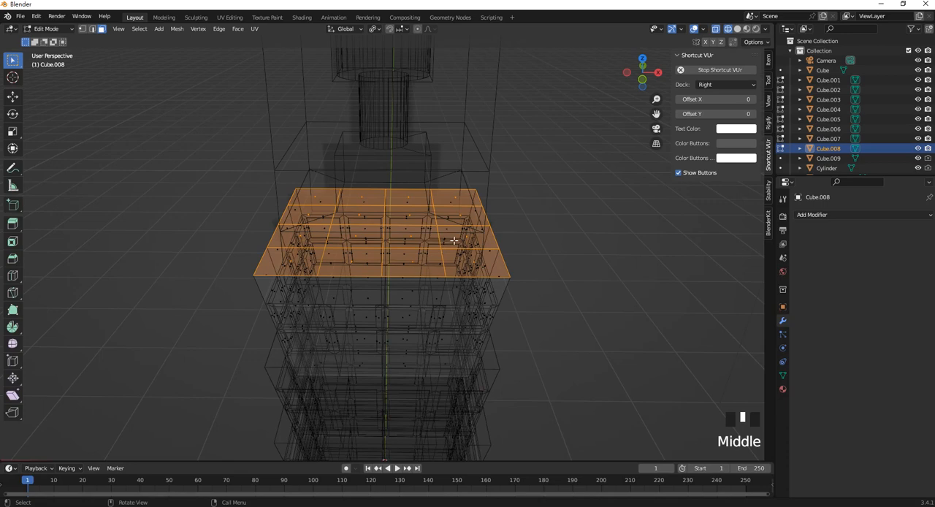
pyautogui.press('e')
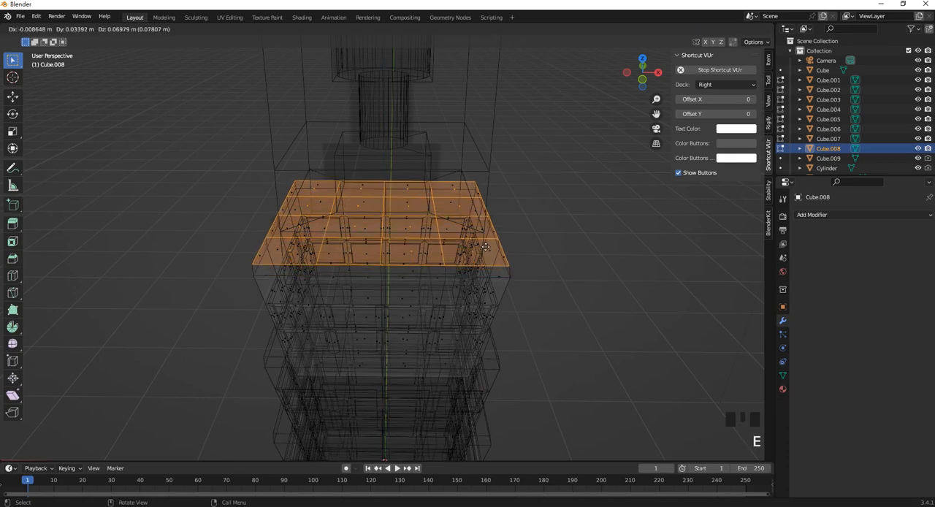
pyautogui.click(486, 242)
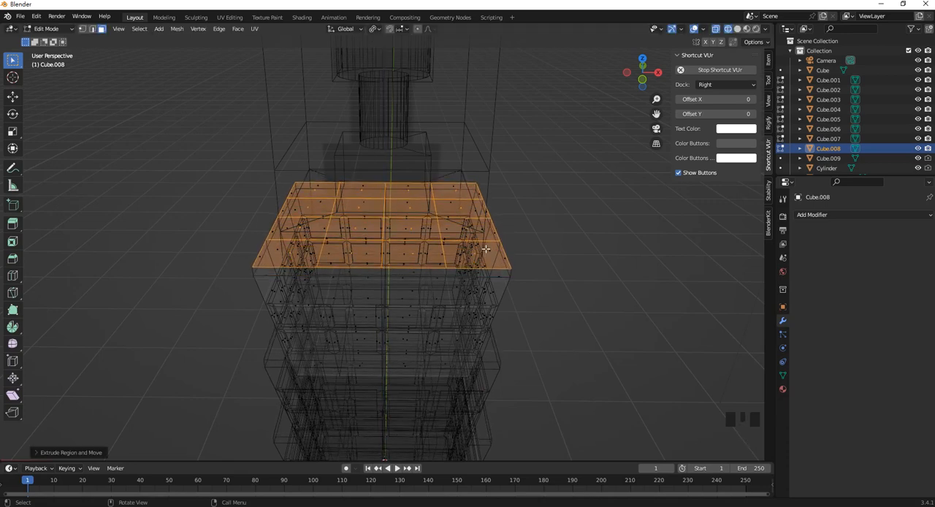
# In front view, box-select the side faces of the thin top band on Cube.008 and extrude them outward along their normals as a rim.
pyautogui.moveTo(486, 242); pyautogui.dragTo(488, 218, button='middle')
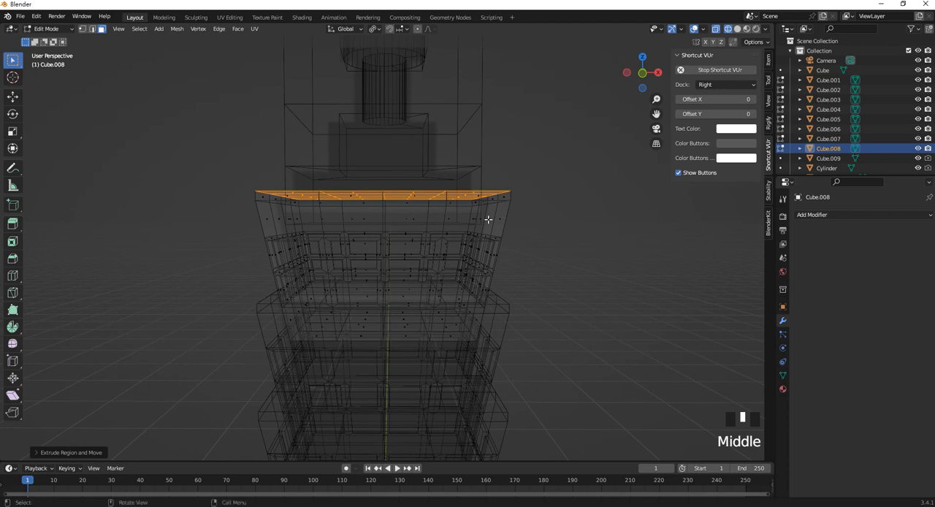
pyautogui.press('KP_1')
pyautogui.scroll(2, 501, 194)
pyautogui.moveTo(541, 184); pyautogui.dragTo(217, 179)
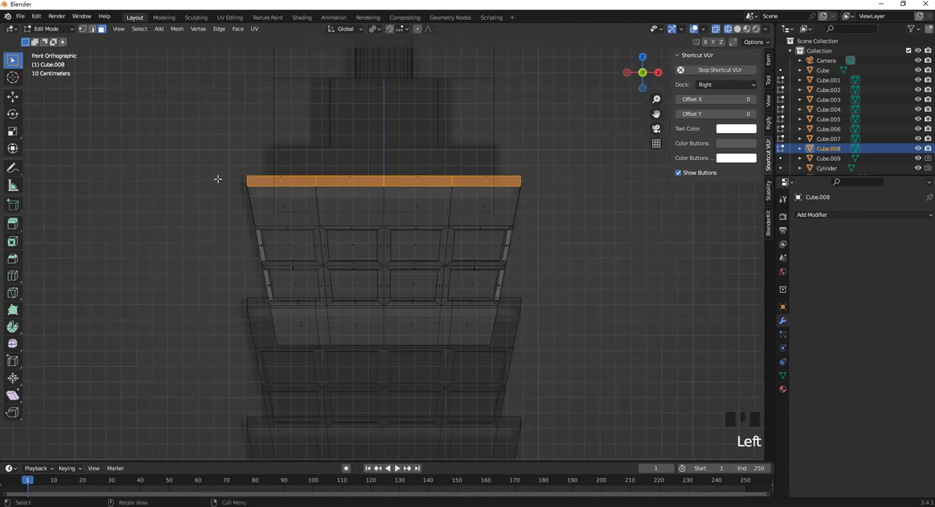
pyautogui.rightClick(476, 185)
pyautogui.click(479, 206)
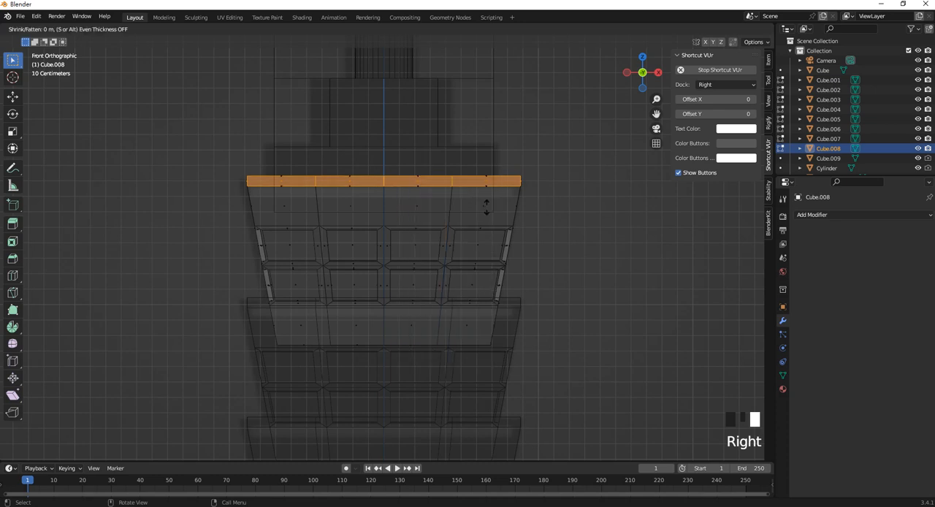
pyautogui.click(398, 214)
pyautogui.scroll(2, 403, 214)
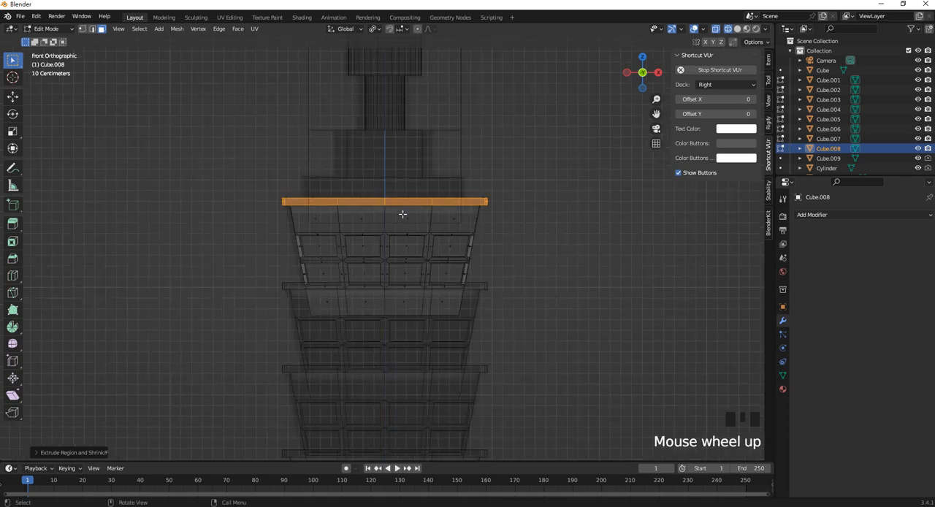
# Leave Edit Mode and examine the tiers' projecting rims and the tower's plain base block in solid shading.
pyautogui.moveTo(402, 214)
pyautogui.mouseDown(button='middle')
pyautogui.moveTo(451, 221)
pyautogui.moveTo(414, 221)
pyautogui.mouseUp(button='middle')
pyautogui.scroll(-5, 424, 263)
pyautogui.keyDown('shift'); pyautogui.moveTo(423, 263); pyautogui.dragTo(455, 216, button='middle'); pyautogui.keyUp('shift')
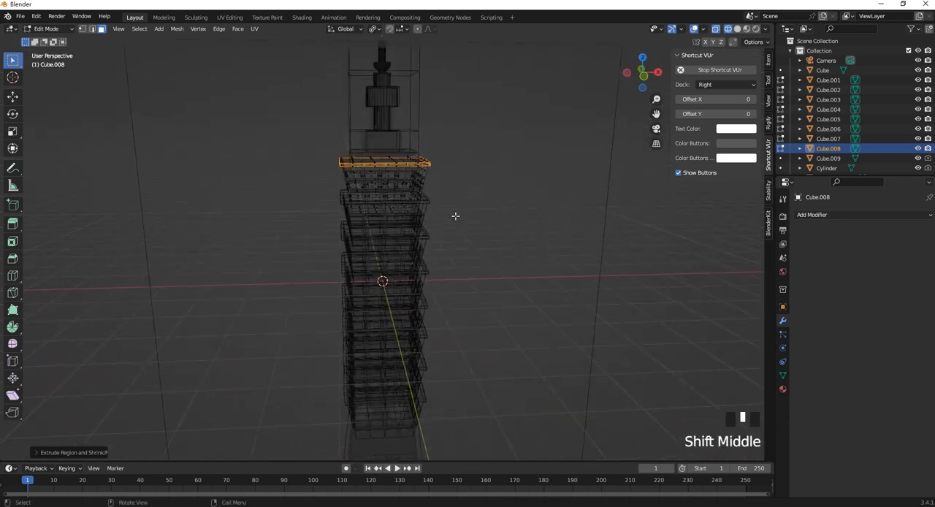
pyautogui.press('Tab')
pyautogui.click(465, 222)
pyautogui.press('z')
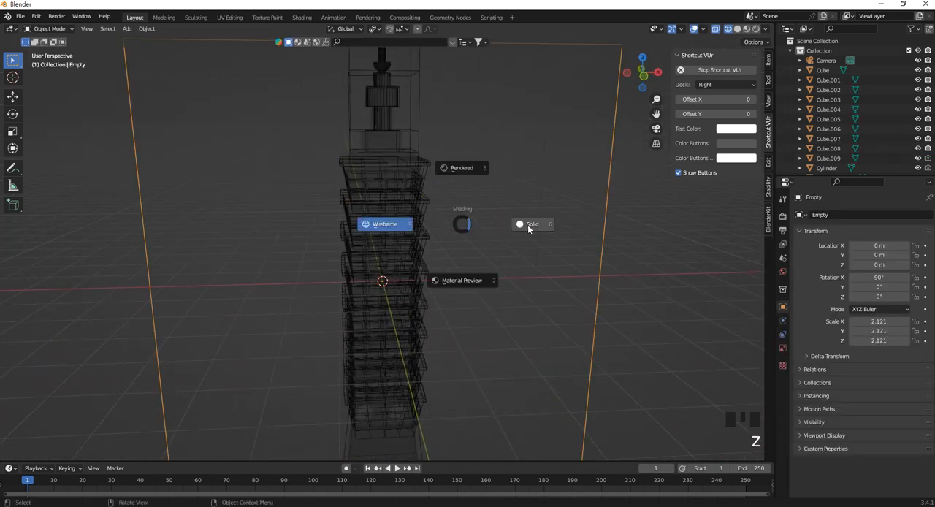
pyautogui.click(528, 228)
pyautogui.moveTo(407, 214)
pyautogui.keyDown('shift'); pyautogui.mouseDown(button='middle')
pyautogui.moveTo(425, 238)
pyautogui.moveTo(409, 167)
pyautogui.moveTo(389, 166)
pyautogui.moveTo(497, 190)
pyautogui.moveTo(420, 337)
pyautogui.moveTo(433, 268)
pyautogui.moveTo(445, 298)
pyautogui.mouseUp(button='middle'); pyautogui.keyUp('shift')
pyautogui.click(445, 297)
pyautogui.scroll(2, 459, 340)
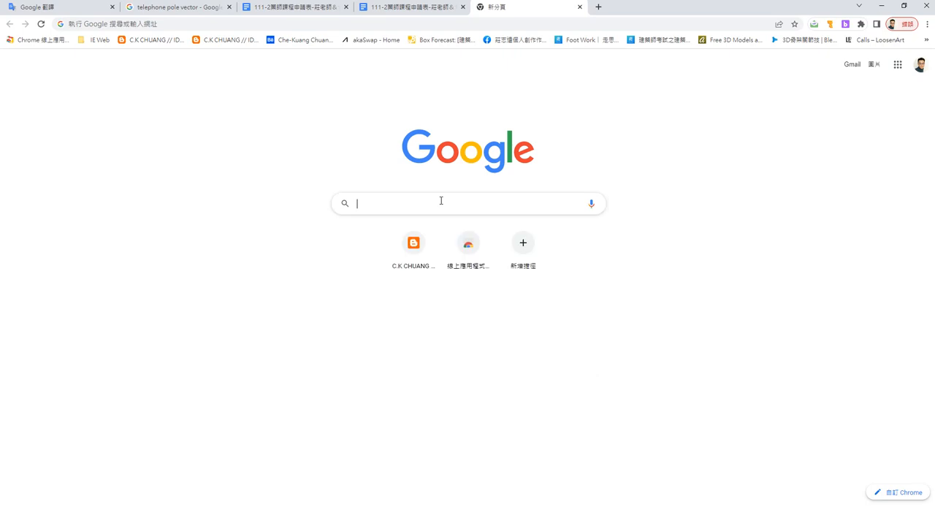
# Switch to Chrome, search Google Images for 101 and open a daytime Taipei 101 photo showing the whole tower.
pyautogui.write('101')
pyautogui.press('Return')
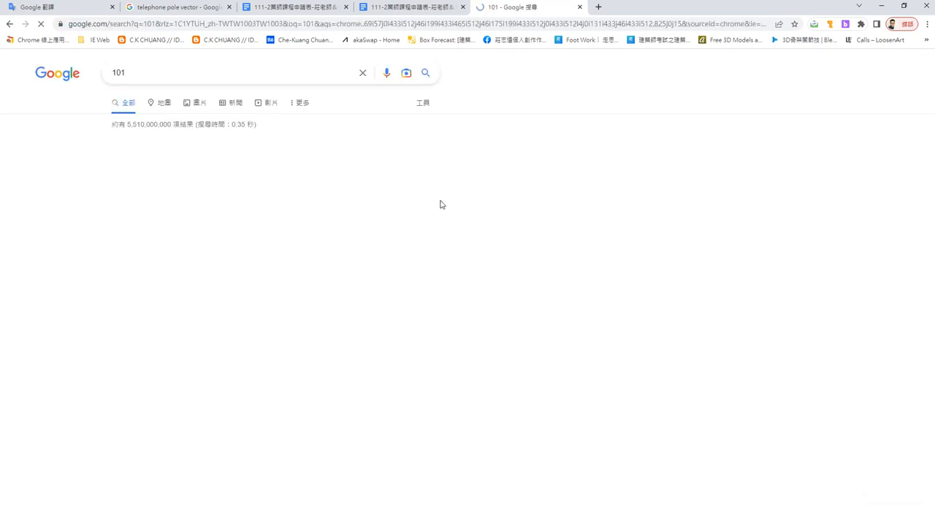
pyautogui.click(200, 103)
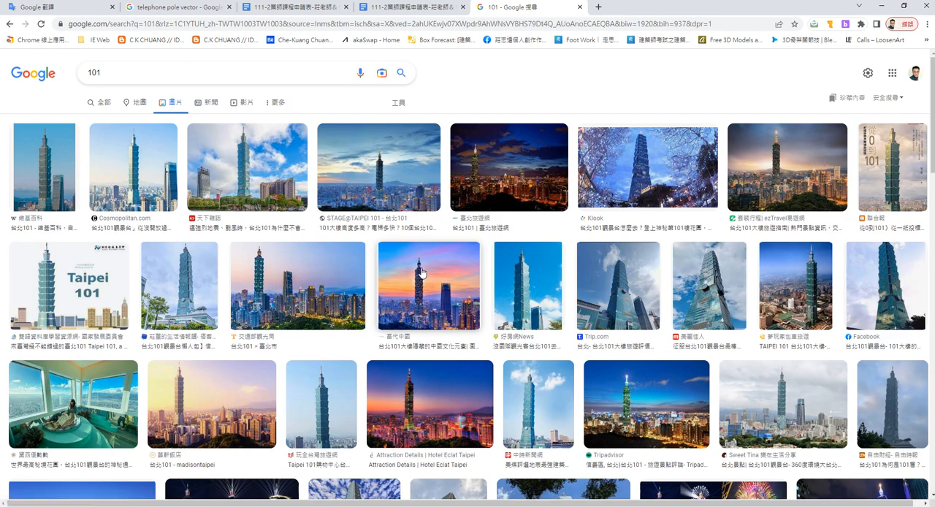
pyautogui.click(541, 294)
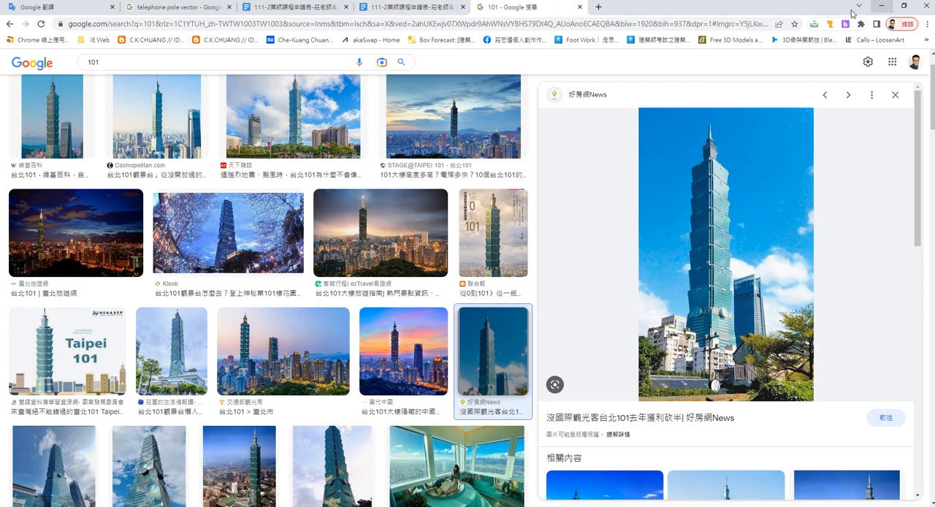
# Close the two document tabs in the browser and switch back to Blender.
pyautogui.click(463, 7)
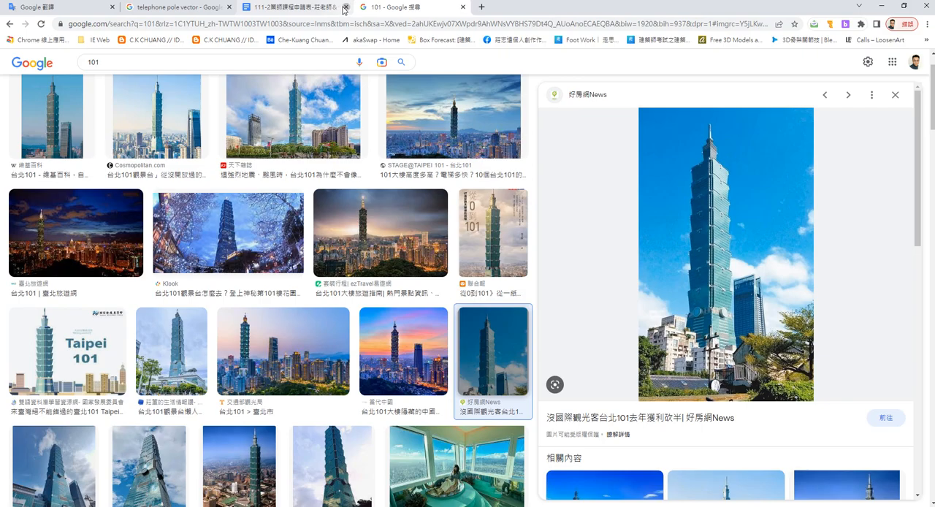
pyautogui.click(344, 7)
pyautogui.click(881, 6)
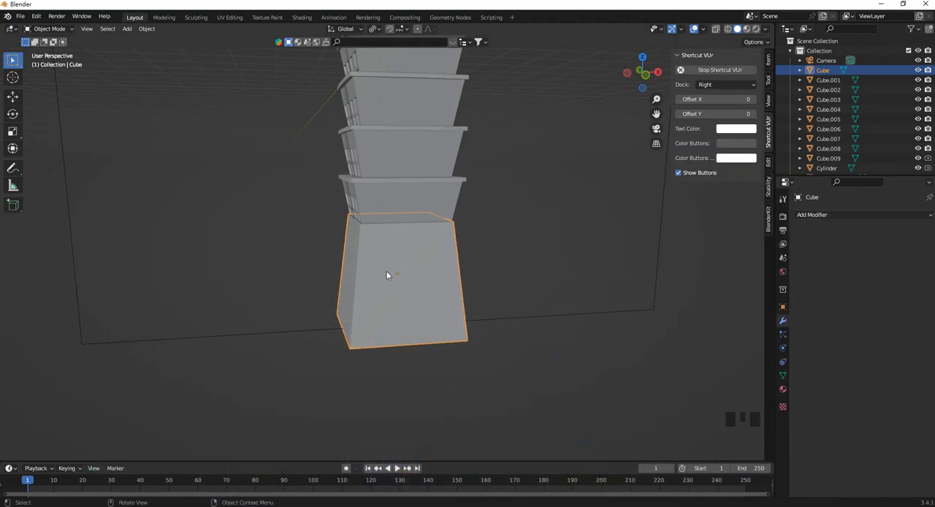
# Open the base block Cube in Edit Mode and add four evenly spaced horizontal loop cuts around it.
pyautogui.moveTo(482, 247); pyautogui.dragTo(491, 291, button='middle')
pyautogui.click(468, 248)
pyautogui.scroll(2, 468, 252)
pyautogui.click(468, 248)
pyautogui.scroll(1, 428, 251)
pyautogui.press('Tab')
pyautogui.hotkey('ctrl', 'r')
pyautogui.scroll(3, 493, 293)
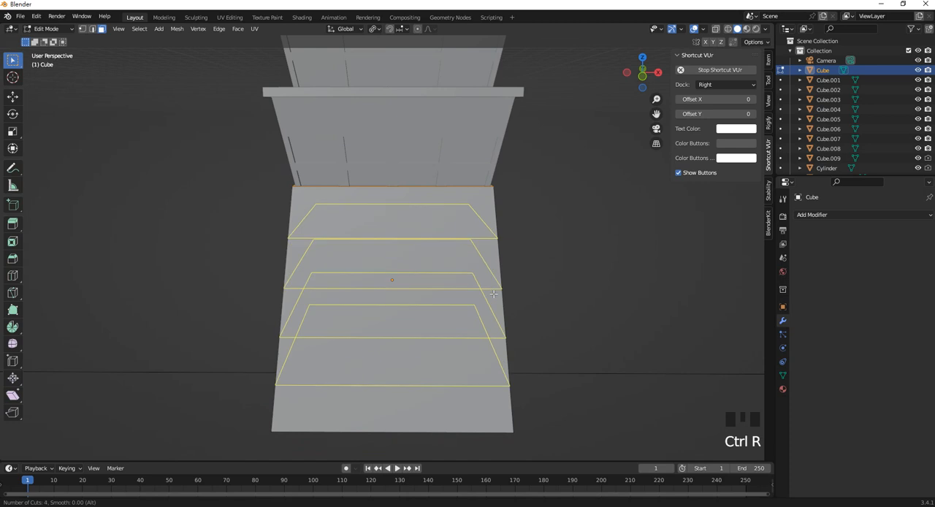
pyautogui.click(493, 294)
pyautogui.click(496, 282)
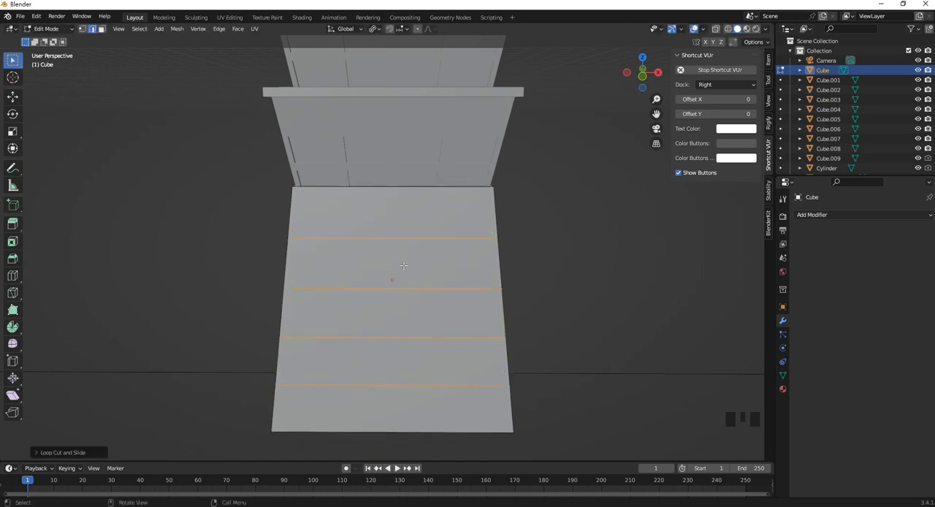
# Add three evenly spaced vertical loop cuts across the front of the base block.
pyautogui.hotkey('ctrl', 'r')
pyautogui.scroll(2, 385, 240)
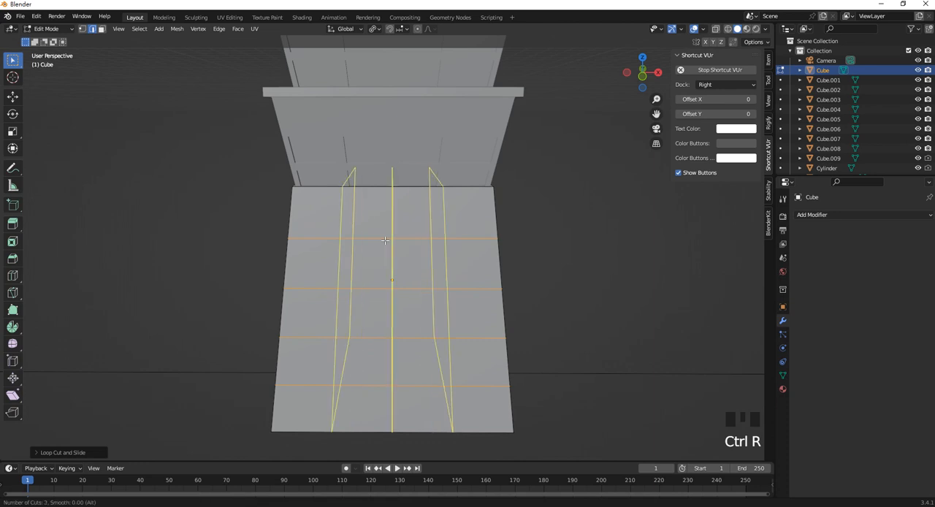
pyautogui.click(385, 240)
pyautogui.click(388, 242)
# Add three evenly spaced vertical loop cuts across the adjacent side of the base block.
pyautogui.moveTo(534, 251); pyautogui.dragTo(430, 248, button='middle')
pyautogui.keyDown('shift'); pyautogui.moveTo(431, 249); pyautogui.dragTo(450, 247, button='middle'); pyautogui.keyUp('shift')
pyautogui.hotkey('ctrl', 'r')
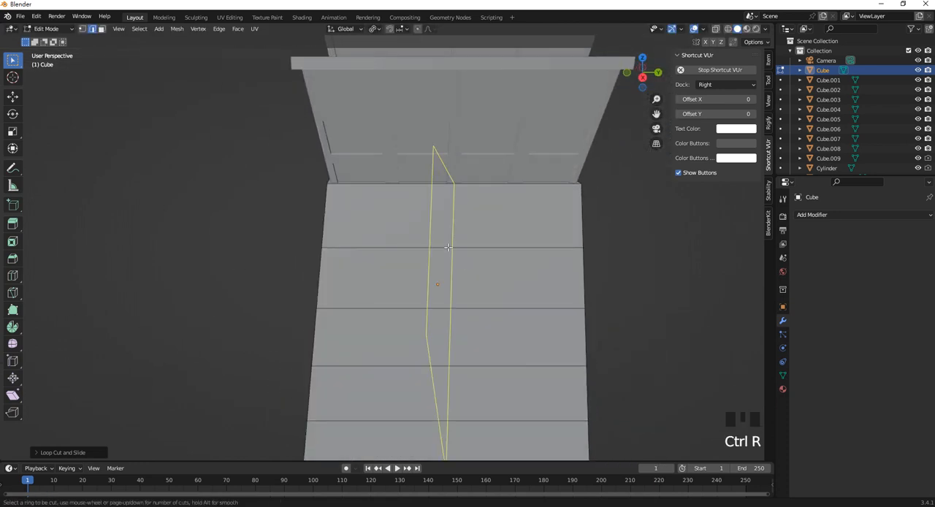
pyautogui.scroll(1, 450, 246)
pyautogui.scroll(1, 450, 246)
pyautogui.click(450, 247)
pyautogui.click(450, 246)
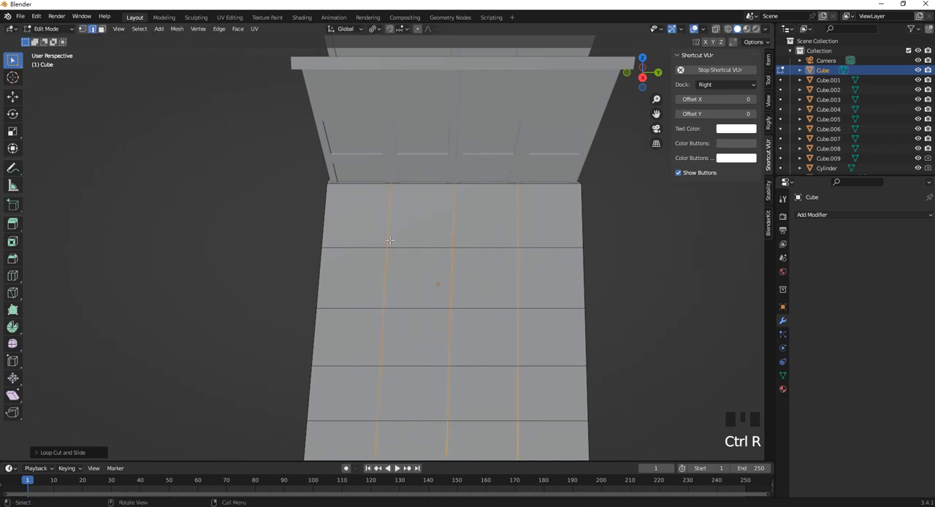
# In front view with wireframe shading, box-select the base block's middle three rows of faces and extrude them individually with zero offset.
pyautogui.moveTo(390, 240); pyautogui.dragTo(462, 251, button='middle')
pyautogui.press('KP_1')
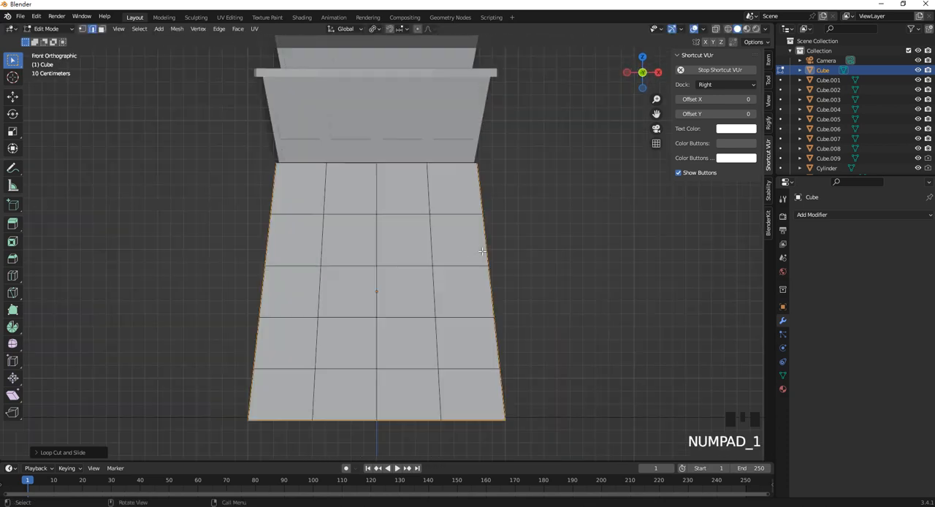
pyautogui.click(102, 31)
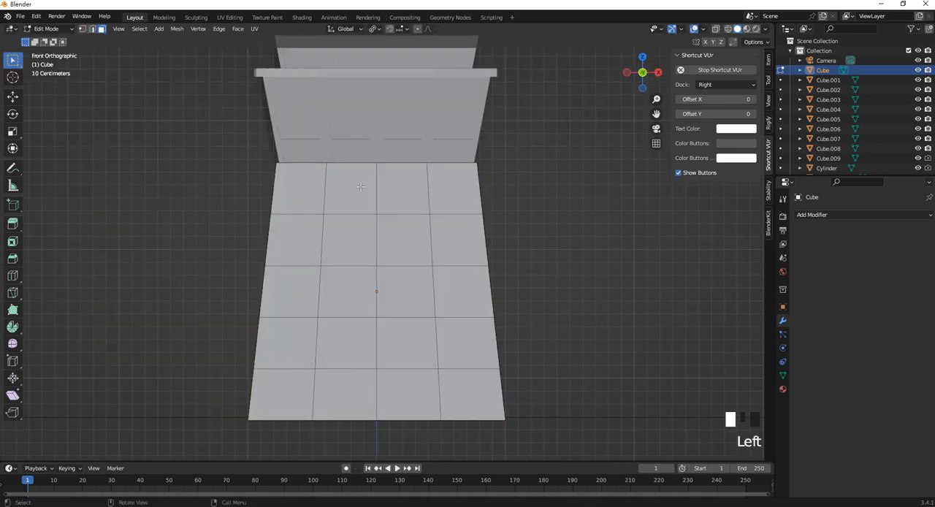
pyautogui.press('z')
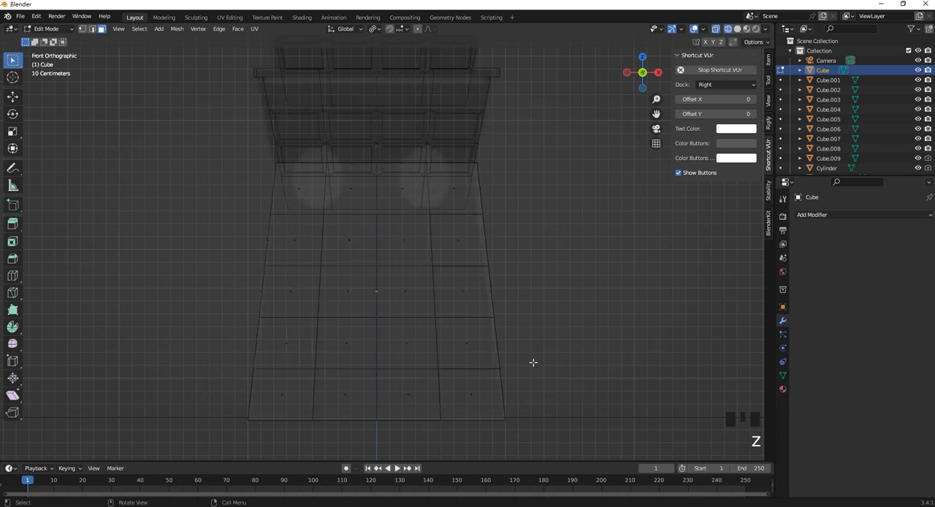
pyautogui.moveTo(534, 363); pyautogui.dragTo(223, 214)
pyautogui.rightClick(363, 236)
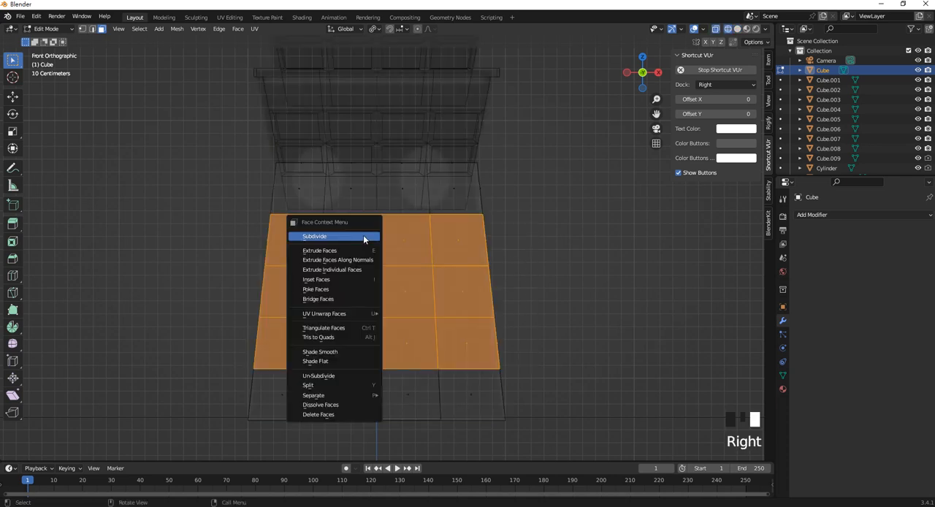
pyautogui.click(355, 270)
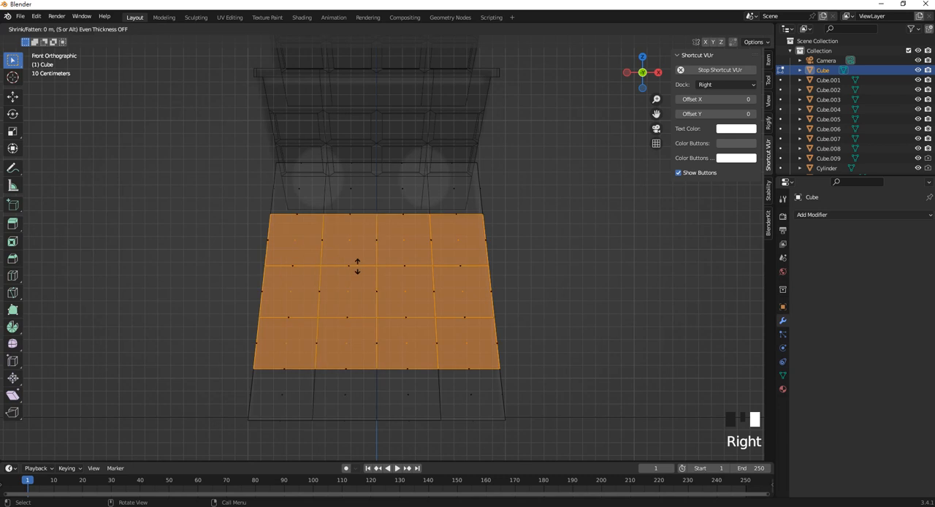
pyautogui.rightClick(356, 273)
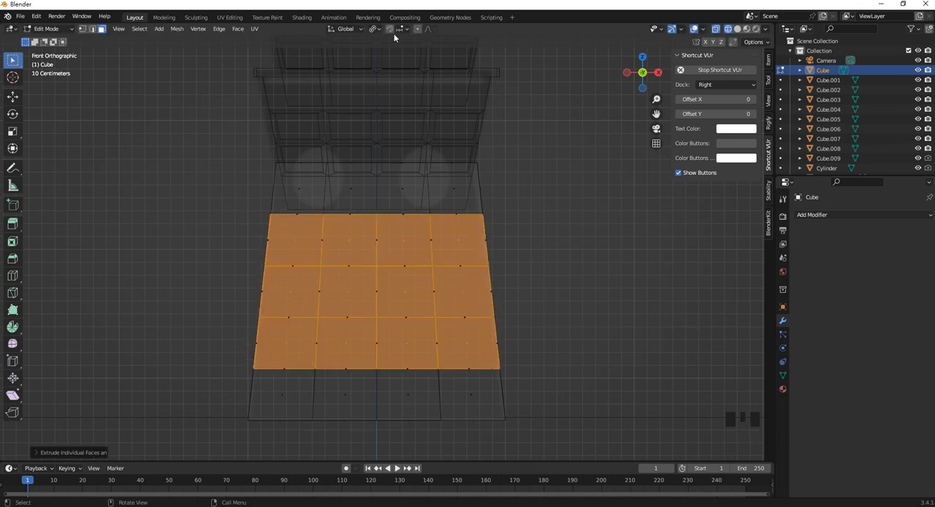
# Set the pivot point to Individual Origins and scale the extruded faces down to about 0.86.
pyautogui.click(380, 30)
pyautogui.click(395, 65)
pyautogui.press('s')
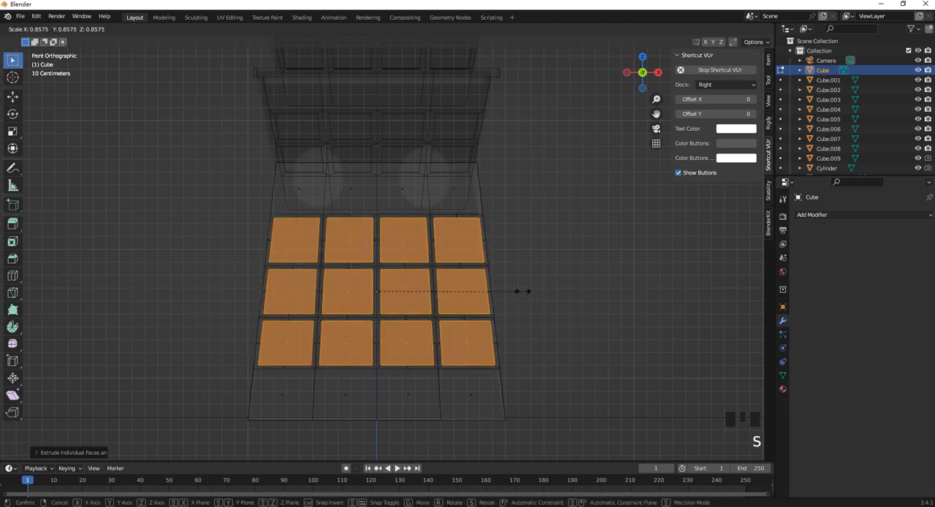
pyautogui.click(513, 287)
# Extrude the scaled faces inward along their normals to recess the base block's windows, and leave Edit Mode.
pyautogui.moveTo(462, 284); pyautogui.dragTo(427, 279, button='middle')
pyautogui.rightClick(420, 277)
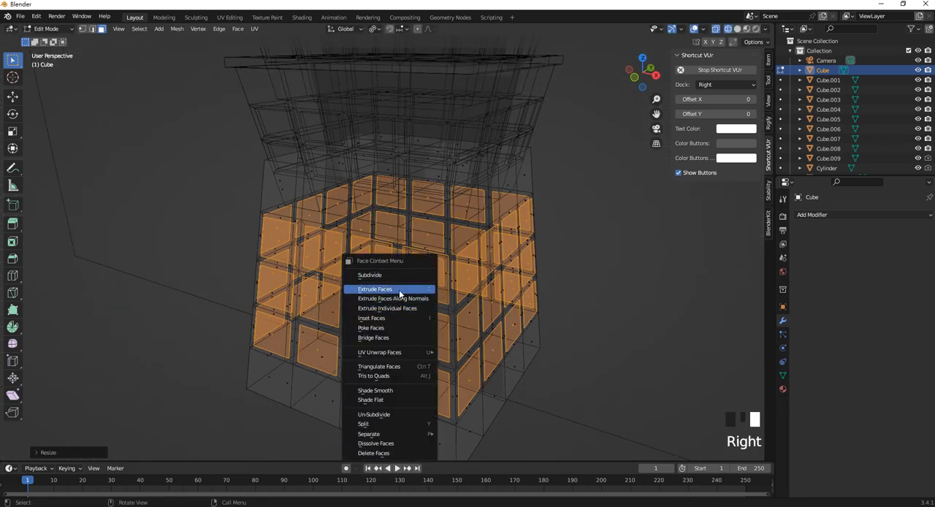
pyautogui.click(406, 299)
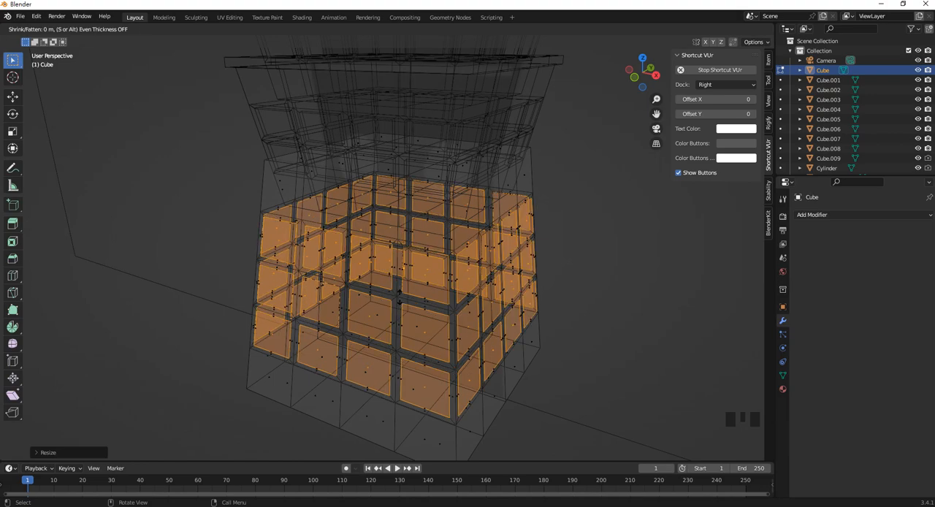
pyautogui.click(399, 299)
pyautogui.moveTo(378, 276); pyautogui.dragTo(419, 239, button='middle')
pyautogui.press('Tab')
pyautogui.click(572, 264)
# Reopen the base block in Edit Mode and select the two middle top-row faces on both the right and the opposite side.
pyautogui.scroll(-1, 405, 242)
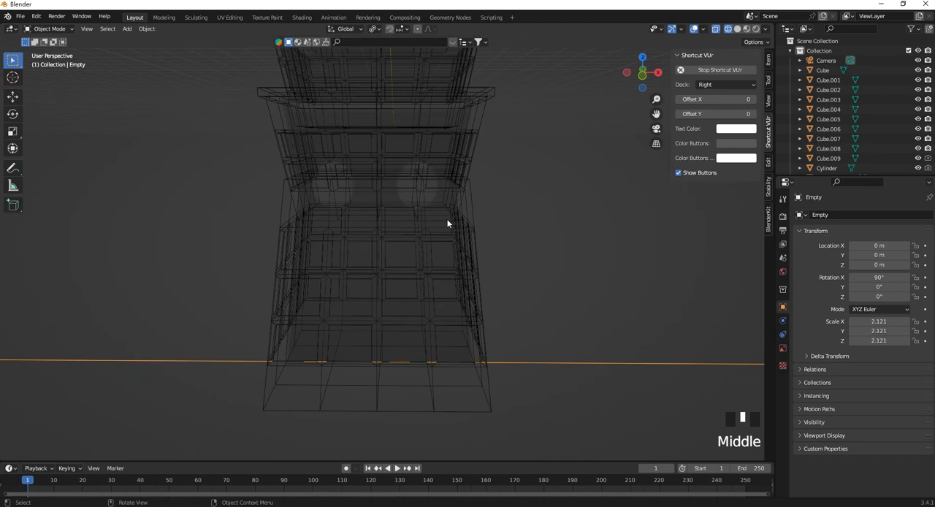
pyautogui.press('KP_3')
pyautogui.press('KP_2')
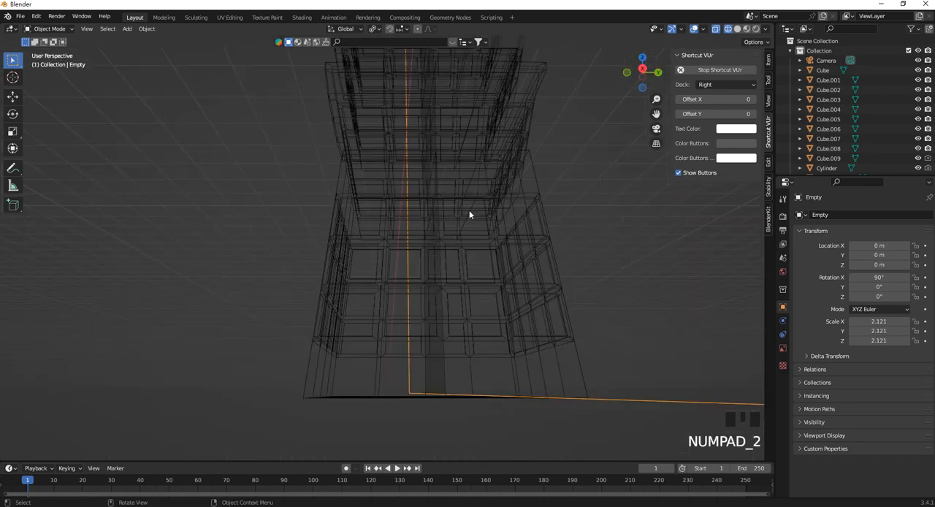
pyautogui.press('KP_3')
pyautogui.scroll(2, 439, 197)
pyautogui.keyDown('shift'); pyautogui.moveTo(436, 192); pyautogui.dragTo(371, 222, button='middle'); pyautogui.keyUp('shift')
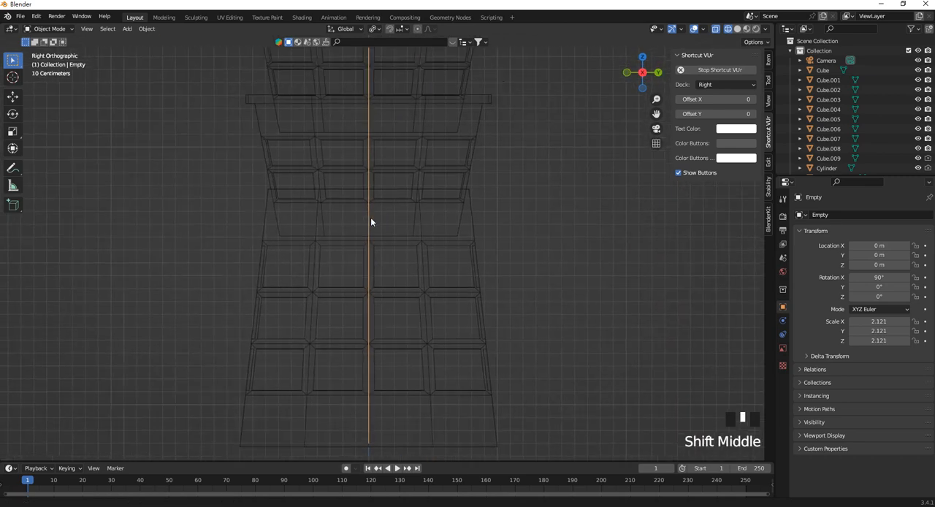
pyautogui.moveTo(468, 238); pyautogui.dragTo(443, 238, button='middle')
pyautogui.click(464, 263)
pyautogui.press('Tab')
pyautogui.click(417, 226)
pyautogui.keyDown('shift'); pyautogui.click(461, 239); pyautogui.keyUp('shift')
pyautogui.keyDown('shift'); pyautogui.click(443, 238); pyautogui.keyUp('shift')
pyautogui.keyDown('shift'); pyautogui.click(350, 241); pyautogui.keyUp('shift')
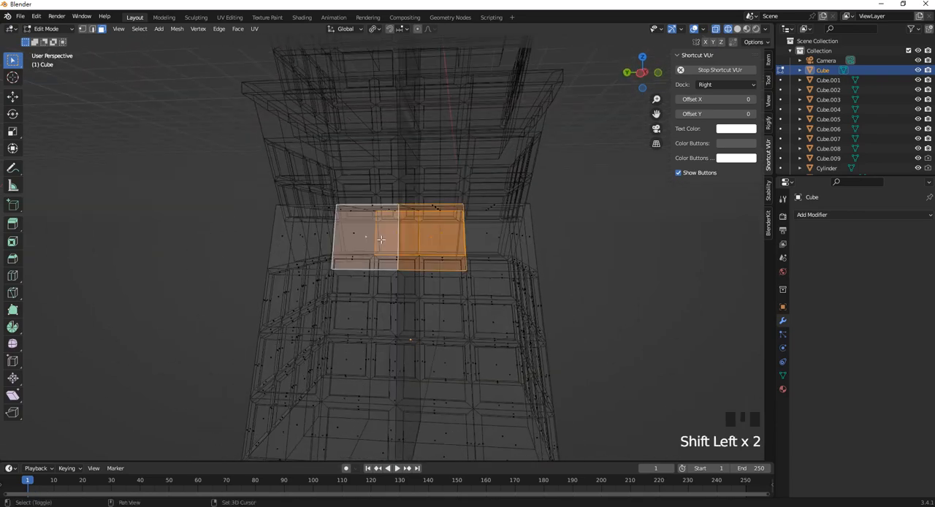
# Snap the 3D cursor to the centre of the selected top-row faces.
pyautogui.moveTo(349, 242); pyautogui.dragTo(388, 220, button='middle')
pyautogui.hotkey('shift', 's')
pyautogui.click(427, 312)
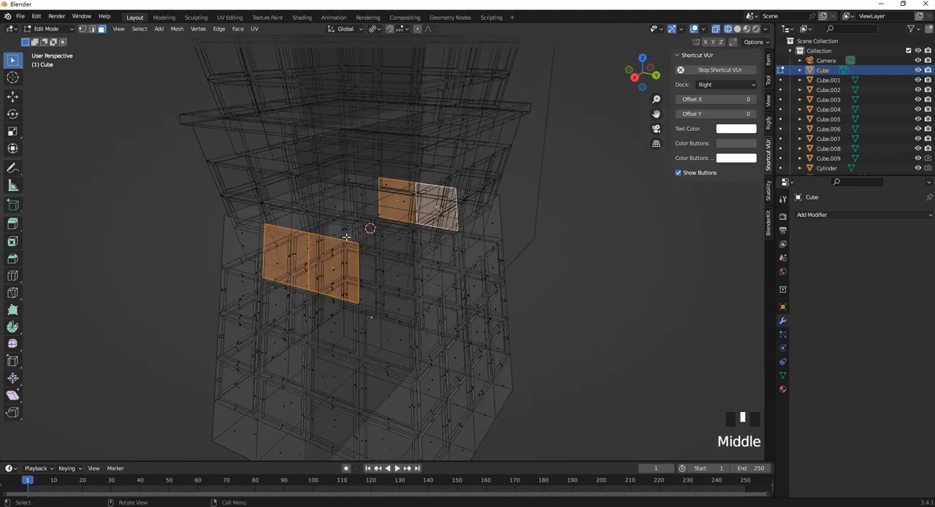
# Leave Edit Mode and add a mesh cylinder at the 3D cursor in the upper part of the base block.
pyautogui.moveTo(406, 221); pyautogui.dragTo(424, 235, button='middle')
pyautogui.press('Tab')
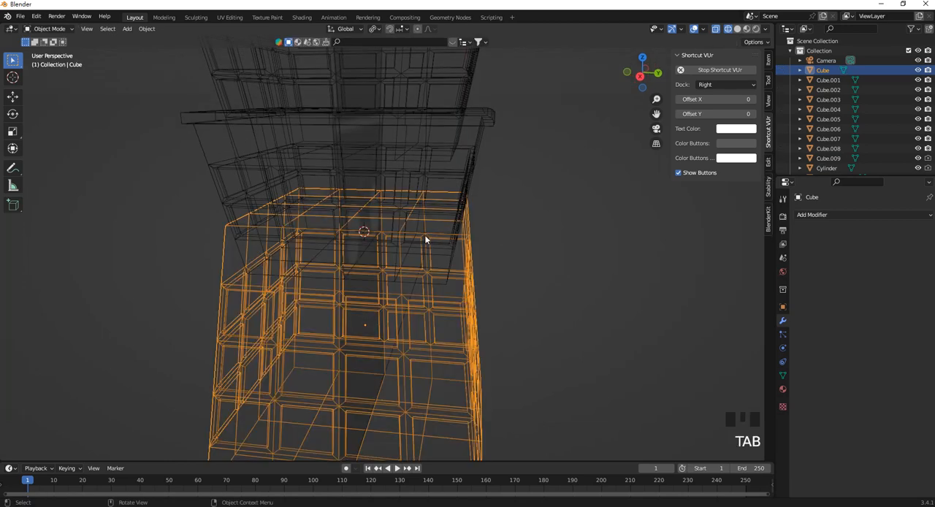
pyautogui.hotkey('shift', 'a')
pyautogui.moveTo(386, 244)
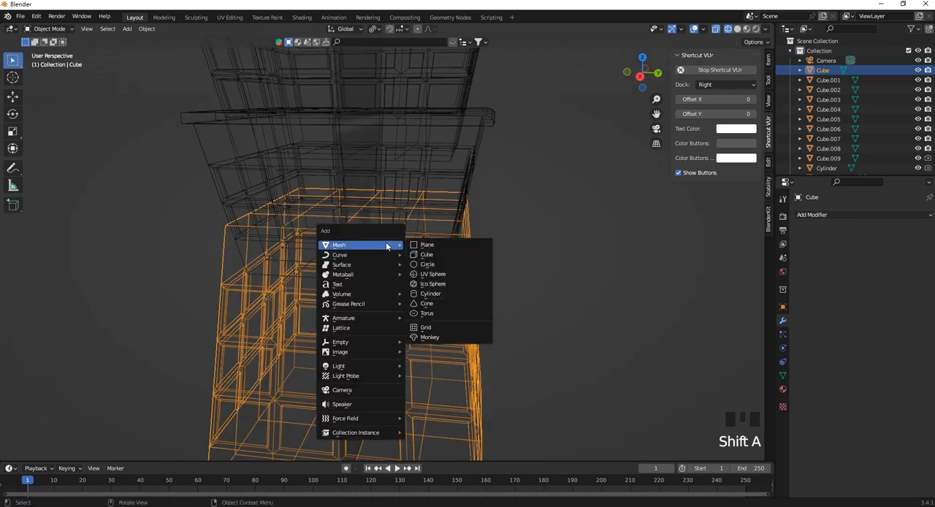
pyautogui.click(453, 293)
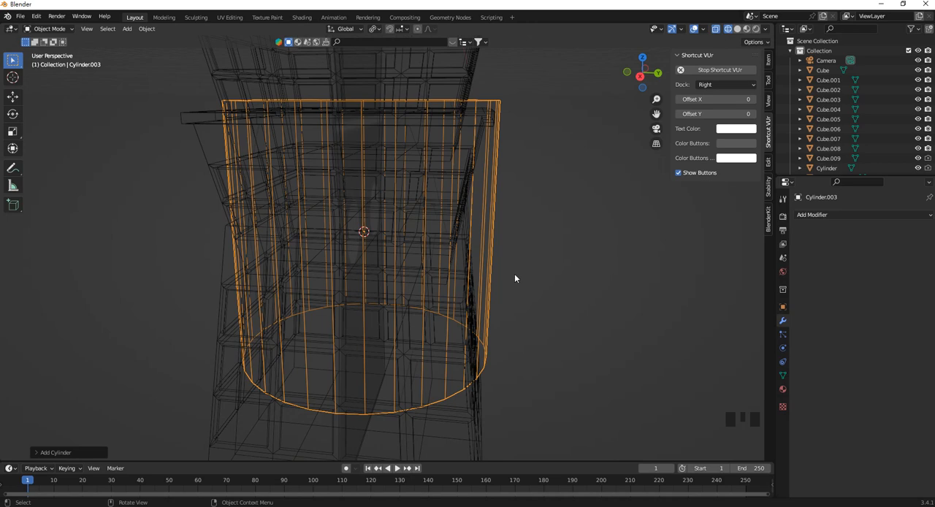
pyautogui.moveTo(515, 277); pyautogui.dragTo(494, 260, button='middle')
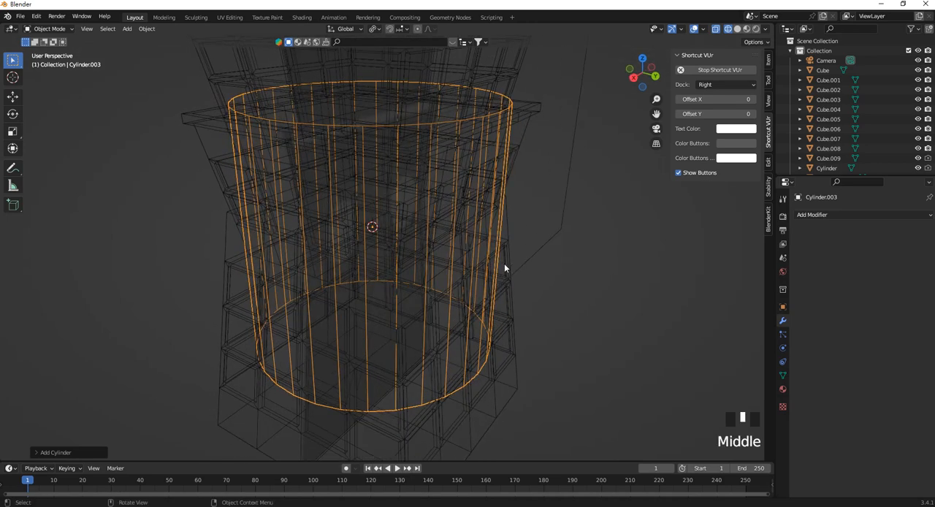
pyautogui.write('ry')
pyautogui.write('180')
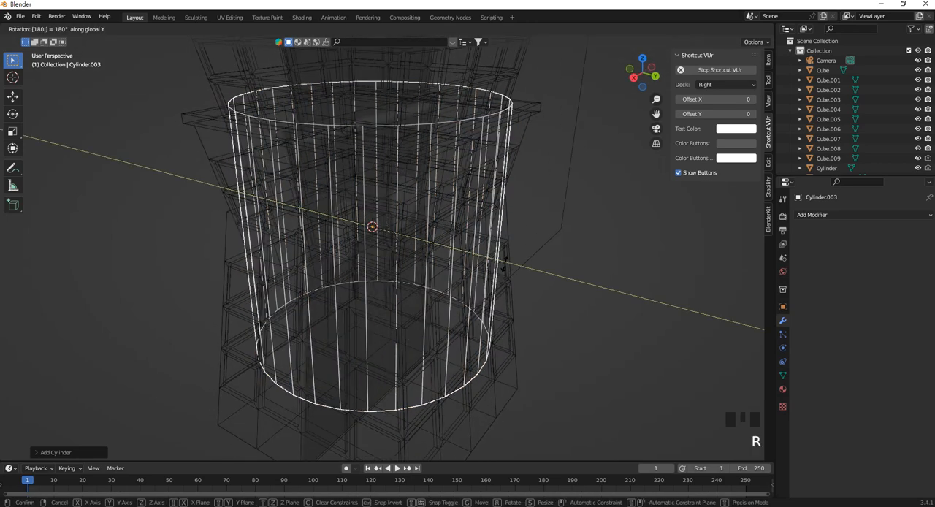
pyautogui.press('BackSpace')
pyautogui.press('BackSpace')
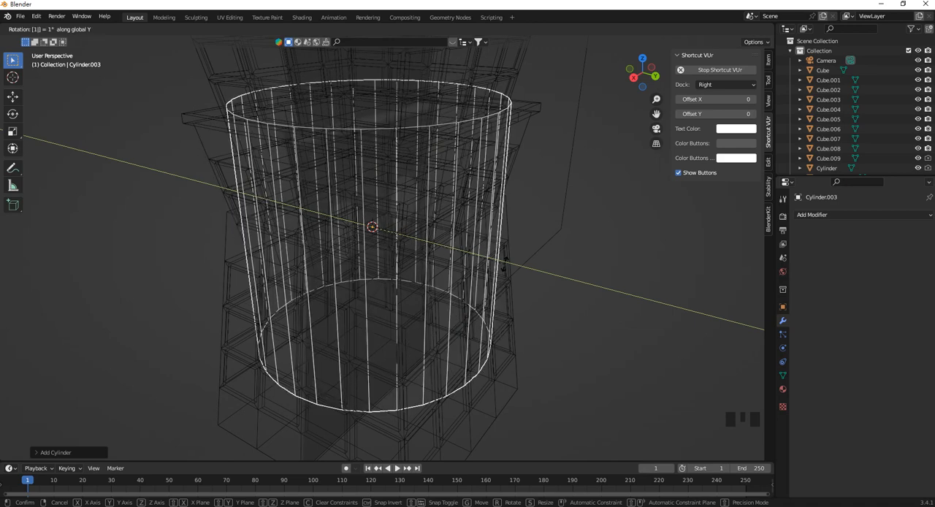
pyautogui.write('90')
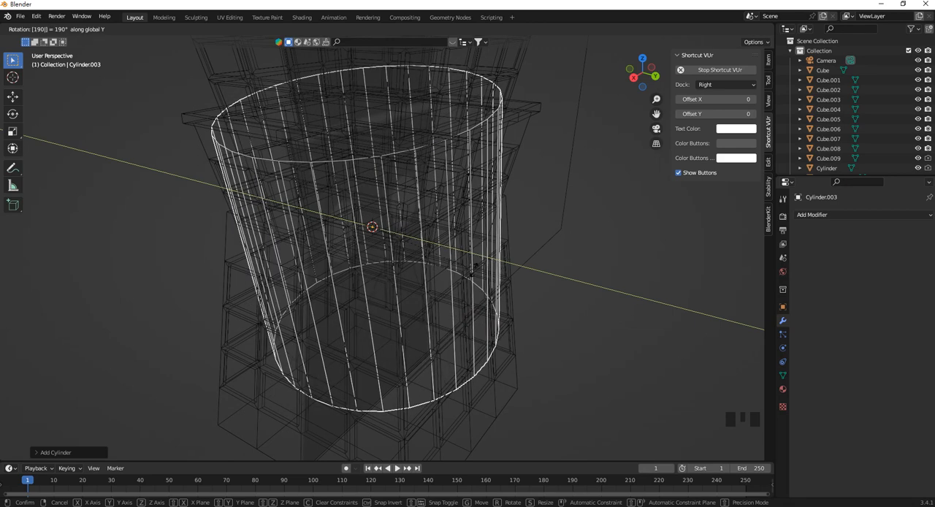
pyautogui.press('BackSpace')
pyautogui.press('Escape')
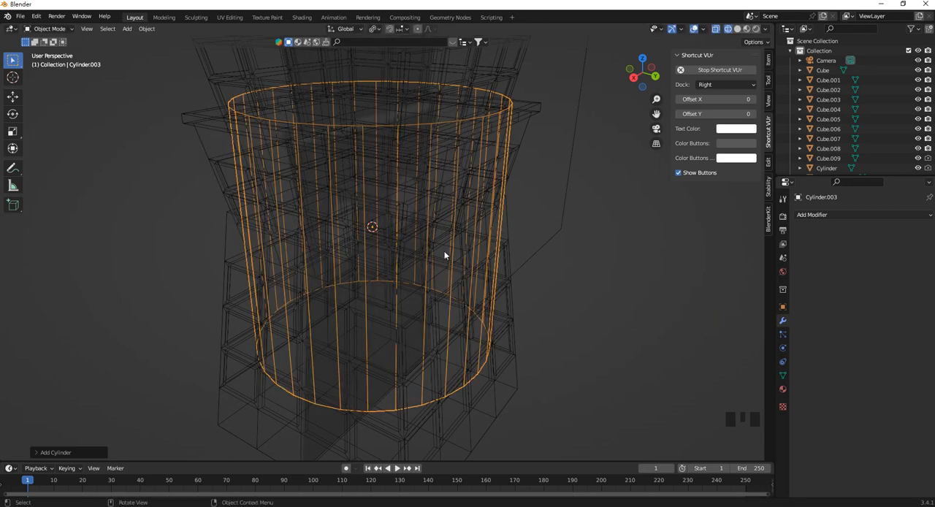
# Rotate the new cylinder 90° around the Y axis and scale it down uniformly to about one third of its size.
pyautogui.press('r')
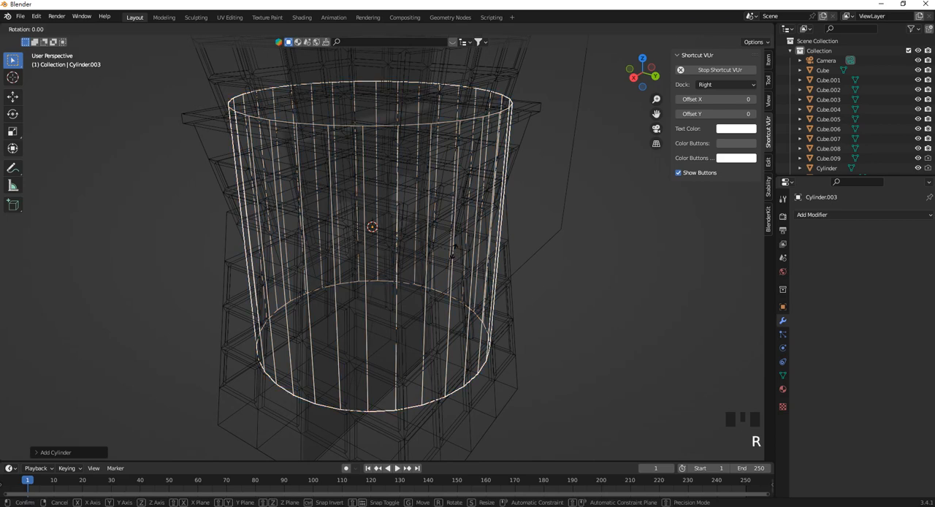
pyautogui.write('y')
pyautogui.write('90')
pyautogui.press('Return')
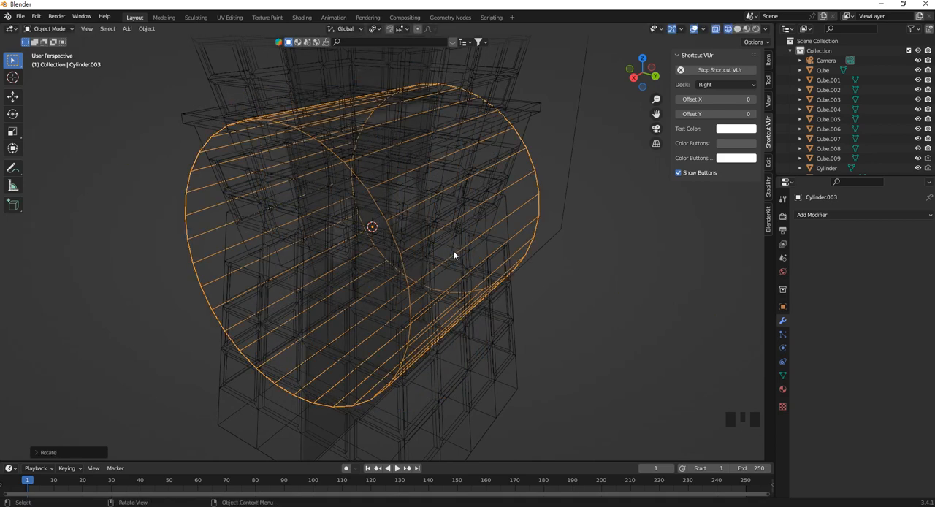
pyautogui.press('s')
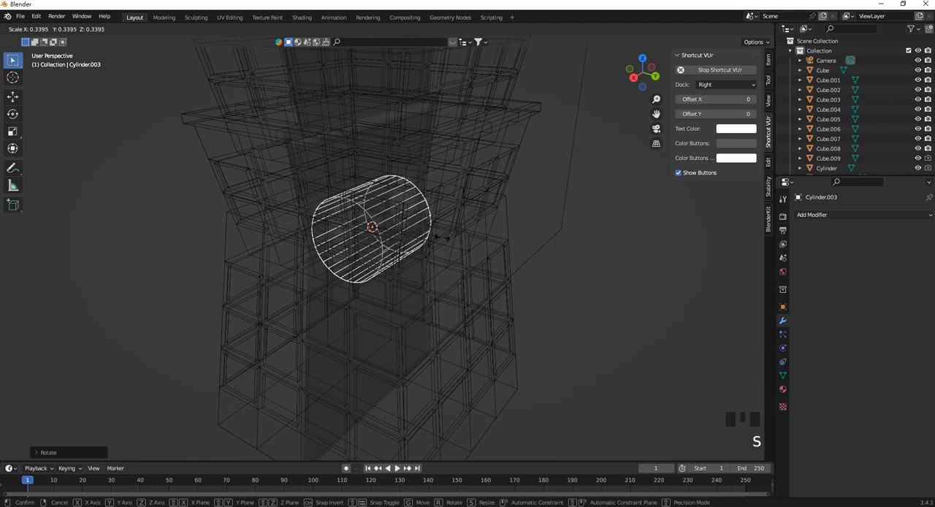
pyautogui.click(444, 243)
# Stretch the cylinder along the X axis so both ends protrude slightly from opposite sides of the base block.
pyautogui.press('s')
pyautogui.press('x')
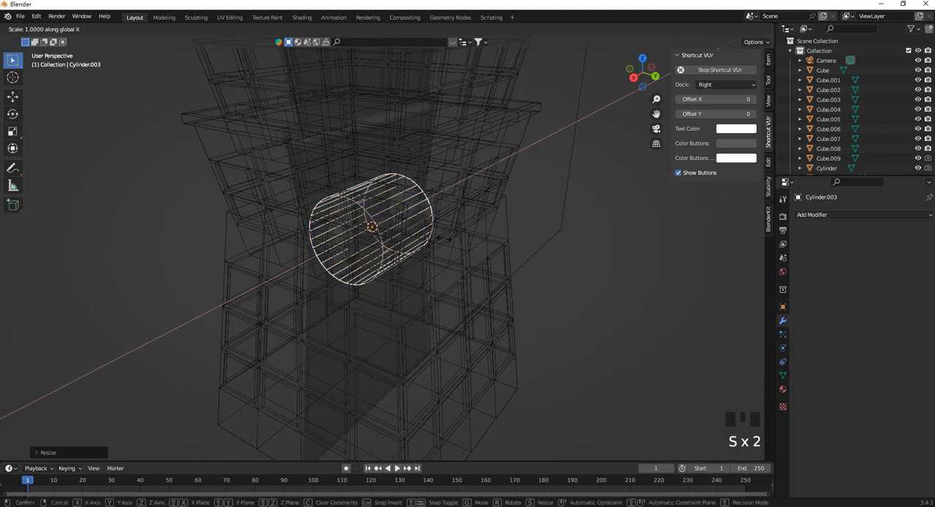
pyautogui.click(616, 172)
pyautogui.moveTo(485, 233); pyautogui.dragTo(437, 222, button='middle')
pyautogui.press('s')
pyautogui.press('x')
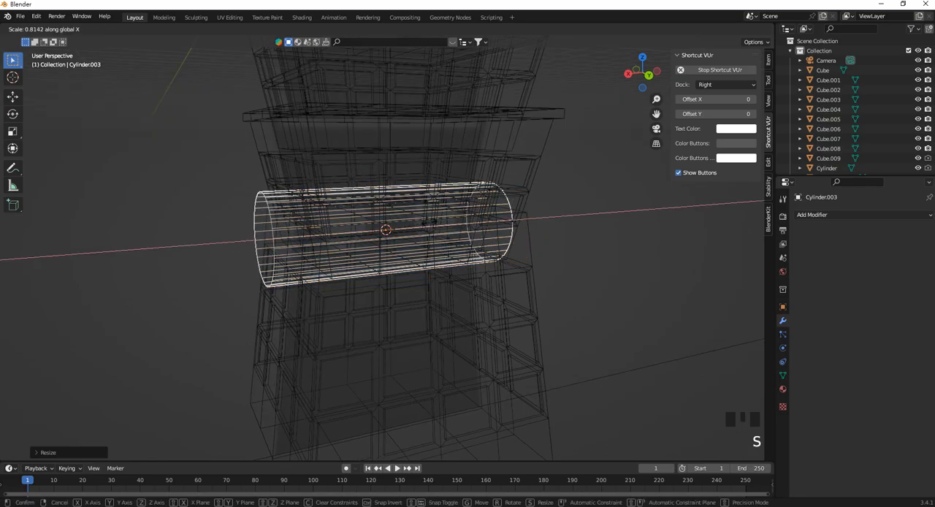
pyautogui.click(380, 229)
pyautogui.moveTo(380, 229); pyautogui.dragTo(478, 252, button='middle')
pyautogui.click(482, 234)
pyautogui.click(501, 233)
# Open the cylinder in Edit Mode and select both of its circular end faces.
pyautogui.press('Tab')
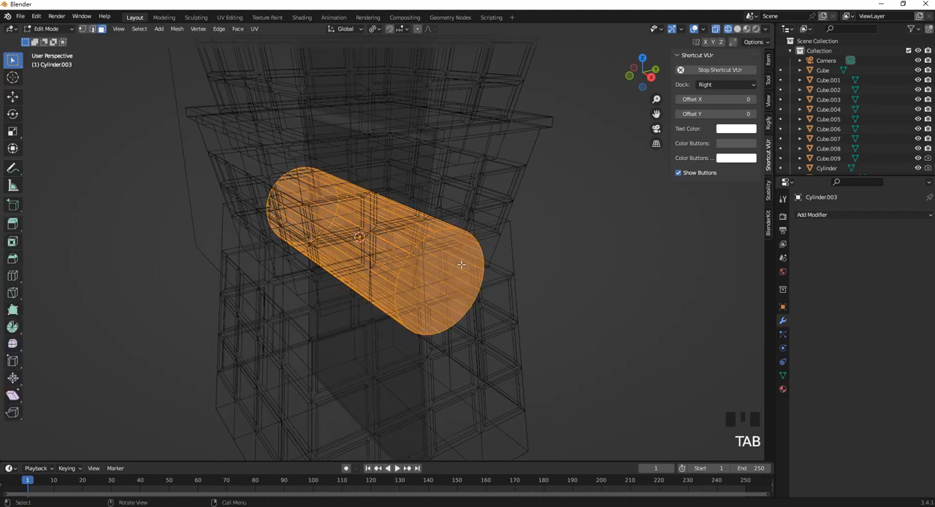
pyautogui.click(282, 250)
pyautogui.moveTo(282, 250); pyautogui.dragTo(388, 271, button='middle')
pyautogui.keyDown('shift'); pyautogui.click(291, 249); pyautogui.keyUp('shift')
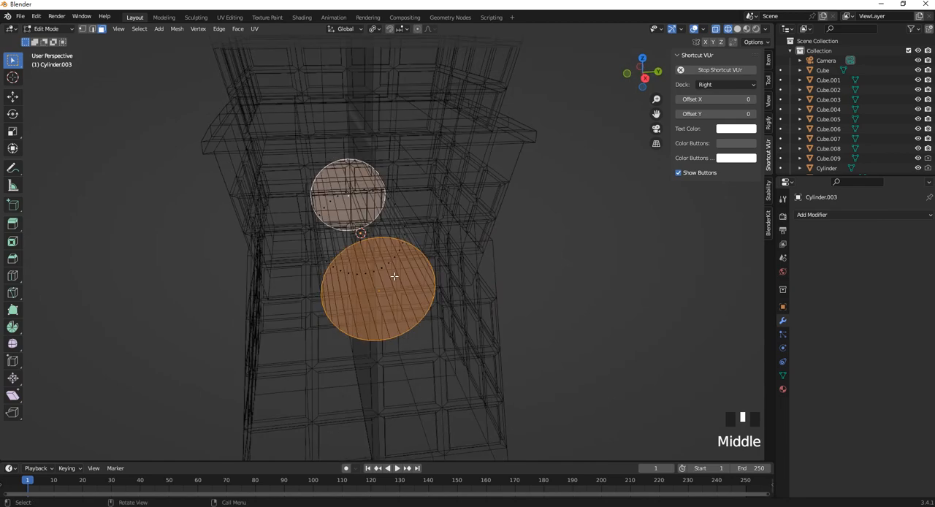
# Extrude both end faces in place and scale them down to about 0.8 to form a narrow rim.
pyautogui.rightClick(393, 276)
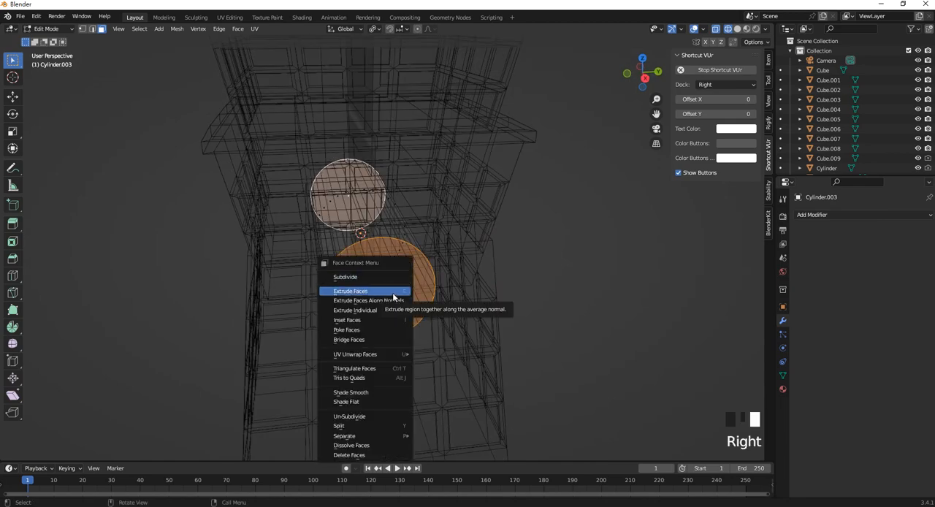
pyautogui.click(394, 301)
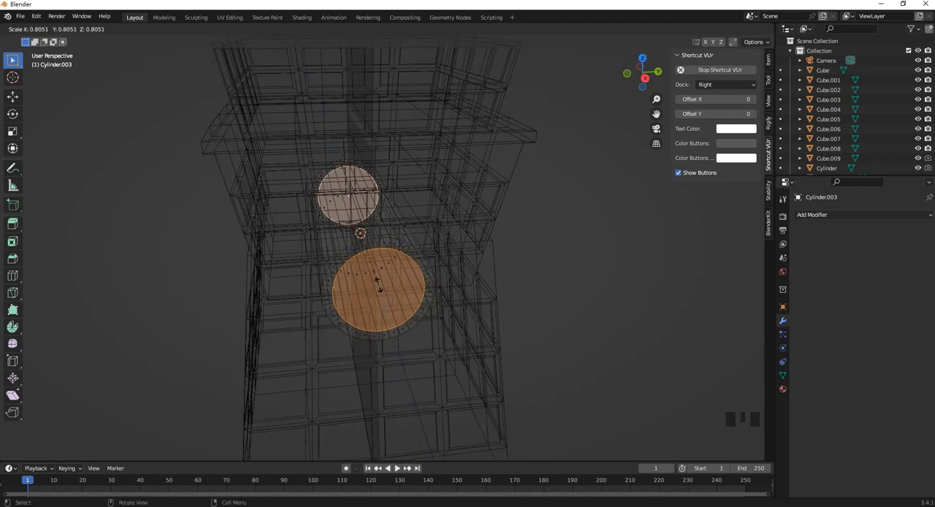
pyautogui.click(379, 285)
pyautogui.moveTo(379, 285)
pyautogui.mouseDown(button='middle')
pyautogui.moveTo(405, 290)
pyautogui.moveTo(363, 284)
pyautogui.mouseUp(button='middle')
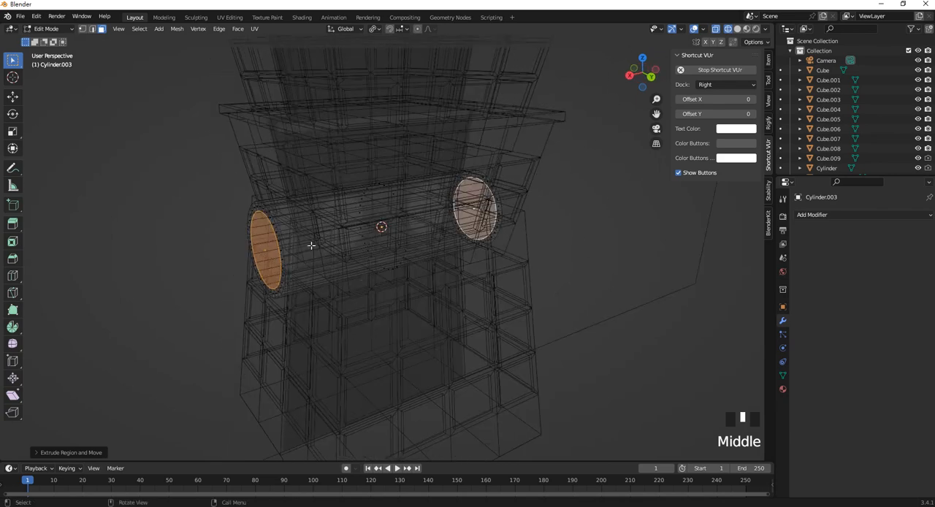
# Extrude the inner end faces inward along their normals to recess both ends, and leave Edit Mode.
pyautogui.scroll(3, 319, 273)
pyautogui.rightClick(237, 289)
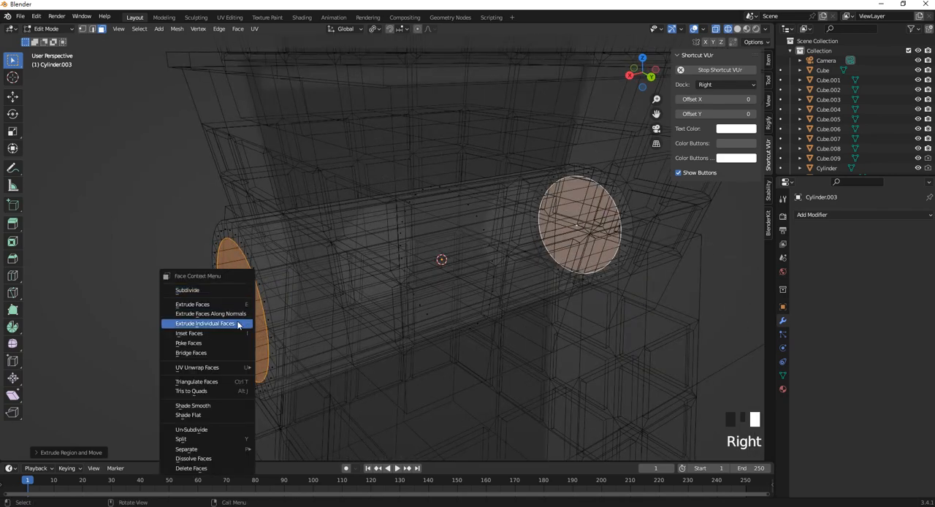
pyautogui.click(244, 324)
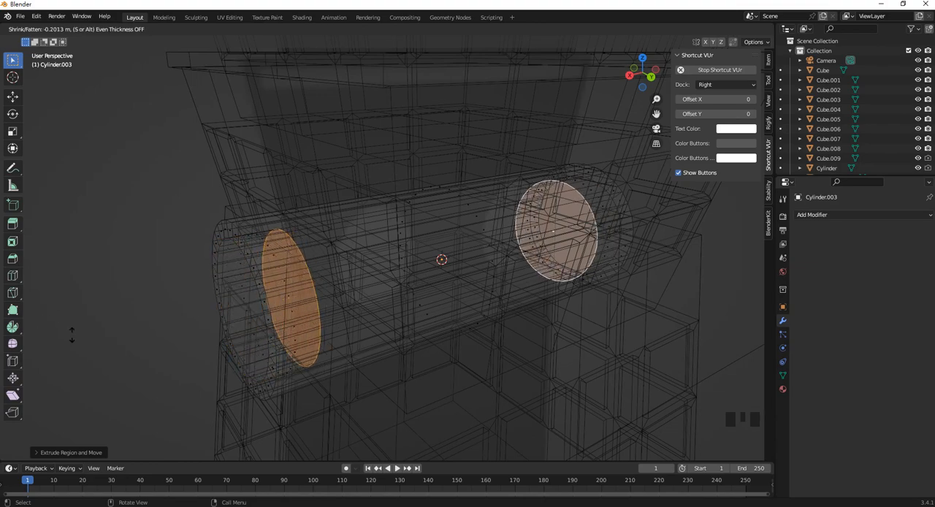
pyautogui.click(42, 322)
pyautogui.scroll(2, 211, 304)
pyautogui.scroll(-1, 210, 304)
pyautogui.scroll(1, 215, 301)
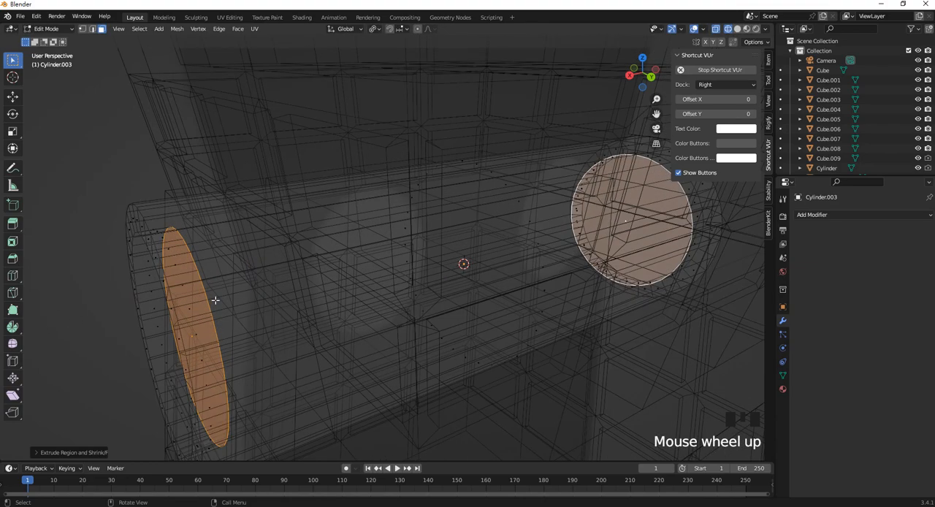
pyautogui.press('Tab')
# Duplicate the recessed cylinder in place and rotate the copy horizontally so it runs perpendicular to the original through the base block.
pyautogui.scroll(-5, 218, 303)
pyautogui.moveTo(218, 302); pyautogui.dragTo(522, 334, button='middle')
pyautogui.click(509, 288)
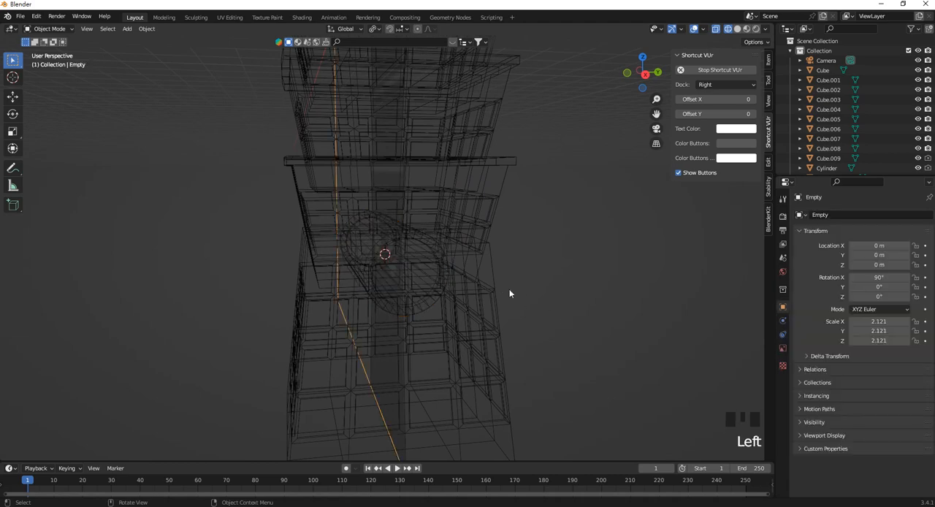
pyautogui.scroll(-7, 499, 282)
pyautogui.moveTo(490, 265); pyautogui.dragTo(392, 255, button='middle')
pyautogui.scroll(4, 430, 258)
pyautogui.click(431, 258)
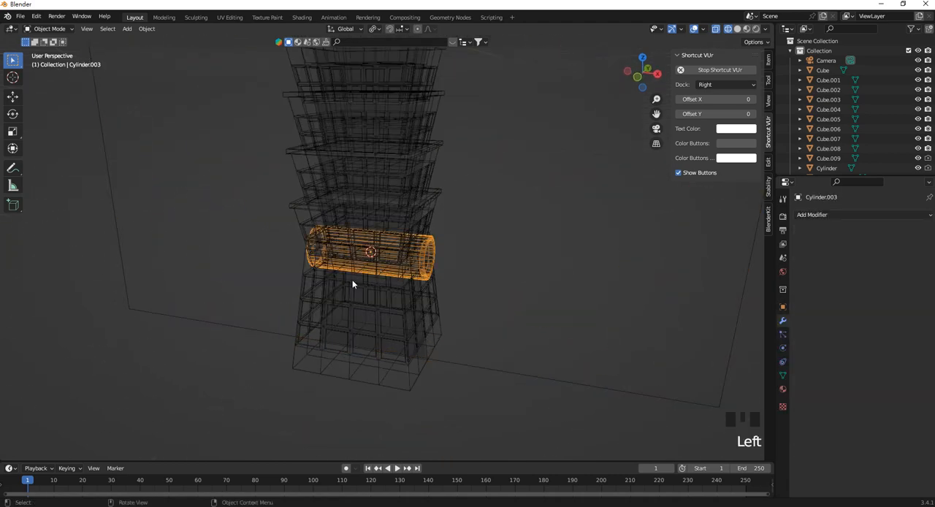
pyautogui.scroll(2, 353, 292)
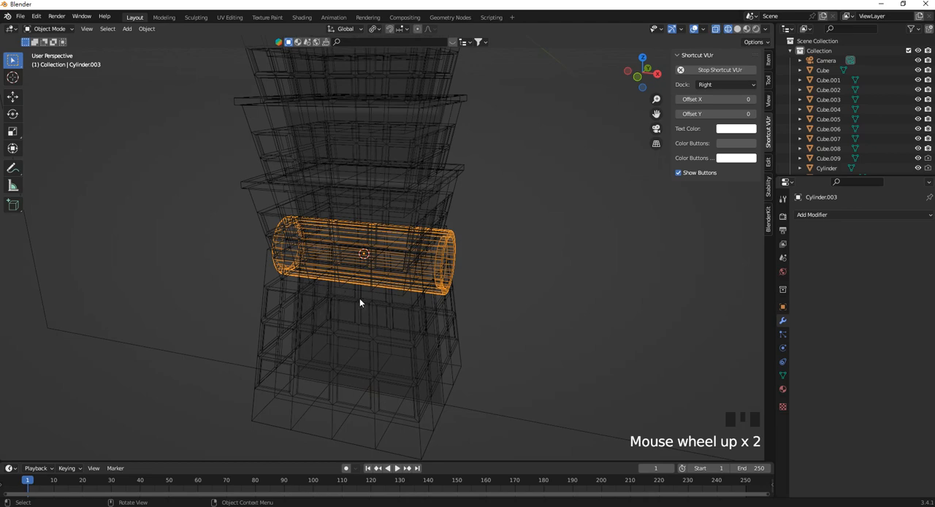
pyautogui.hotkey('shift', 'd')
pyautogui.rightClick(370, 285)
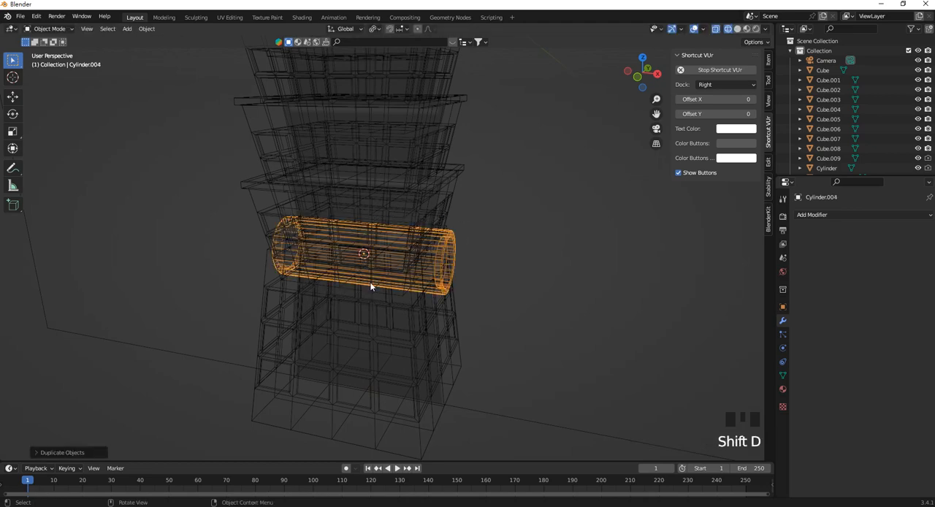
pyautogui.press('r')
pyautogui.click(420, 279)
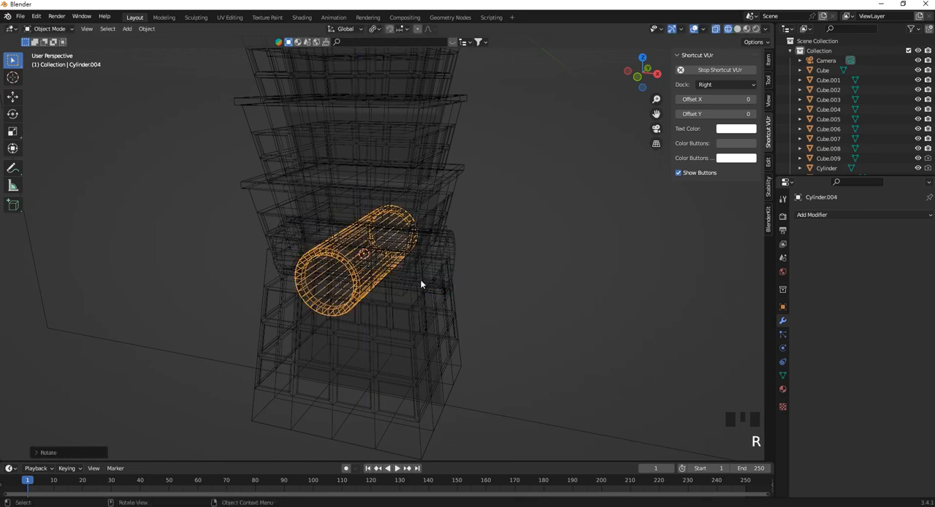
pyautogui.click(523, 250)
pyautogui.click(444, 246)
# Switch the viewport to Solid shading and examine the whole tower with its round ornaments.
pyautogui.scroll(-2, 434, 265)
pyautogui.moveTo(434, 381); pyautogui.dragTo(463, 371, button='middle')
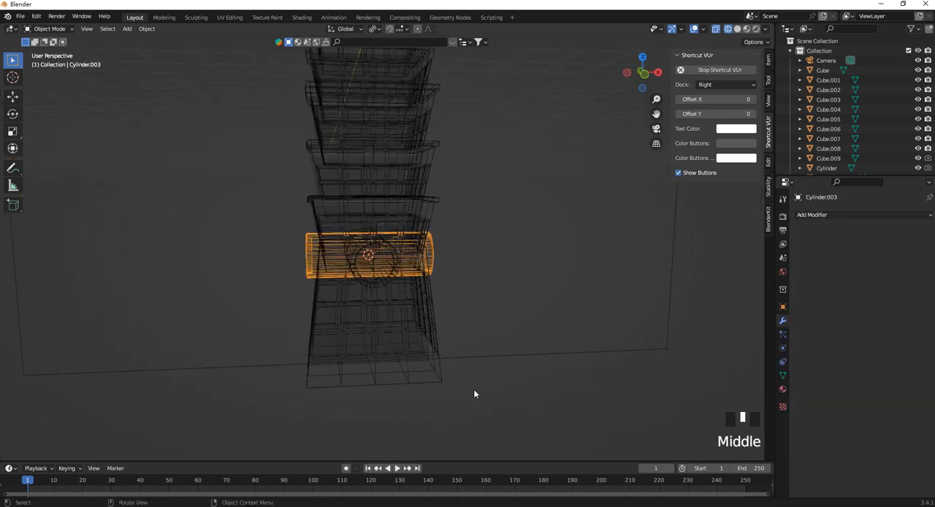
pyautogui.press('z')
pyautogui.scroll(-5, 518, 398)
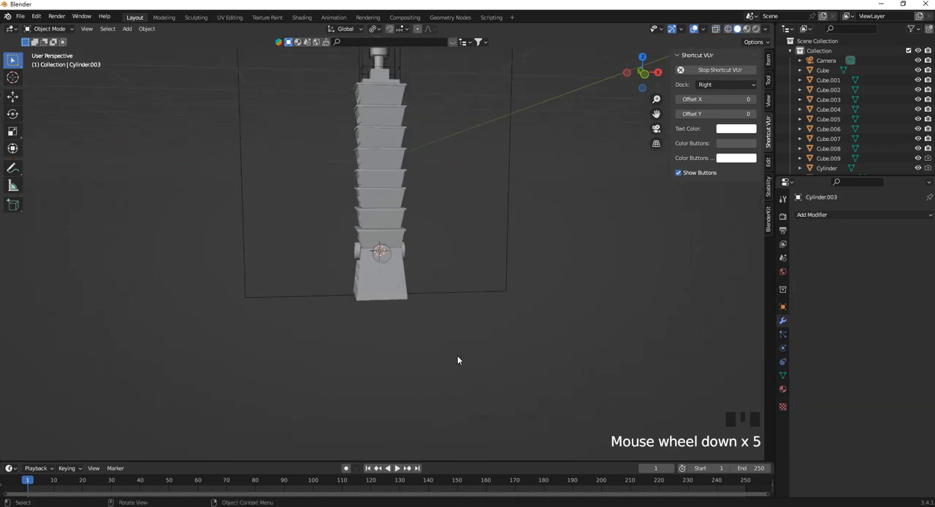
pyautogui.moveTo(457, 360); pyautogui.dragTo(406, 306, button='middle')
pyautogui.keyDown('shift'); pyautogui.moveTo(401, 165); pyautogui.dragTo(408, 196, button='middle'); pyautogui.keyUp('shift')
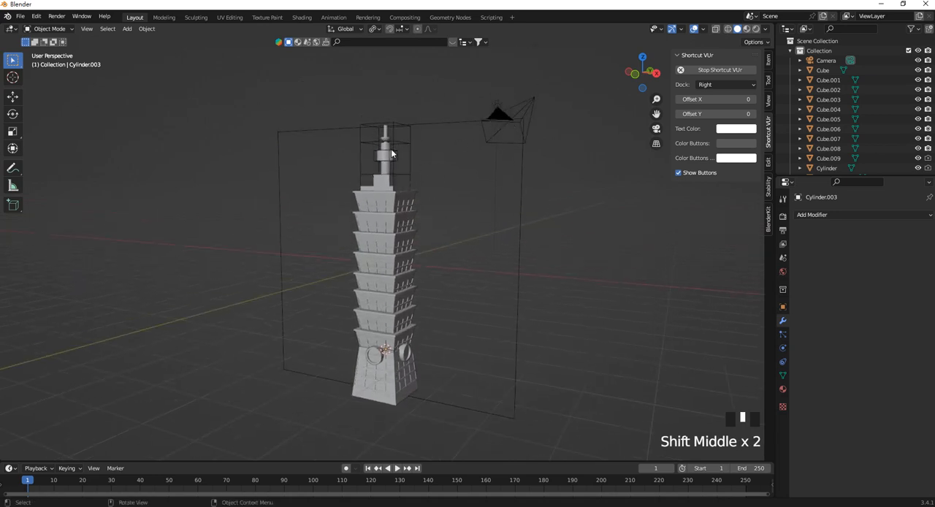
# Delete the reference image empty and the leftover wireframe helper objects around the spire.
pyautogui.click(408, 137)
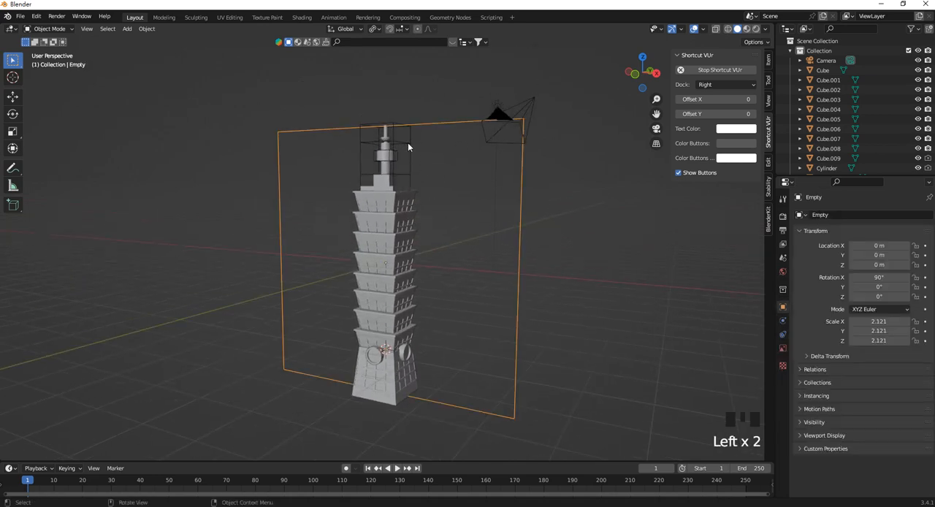
pyautogui.scroll(1, 408, 142)
pyautogui.click(429, 103)
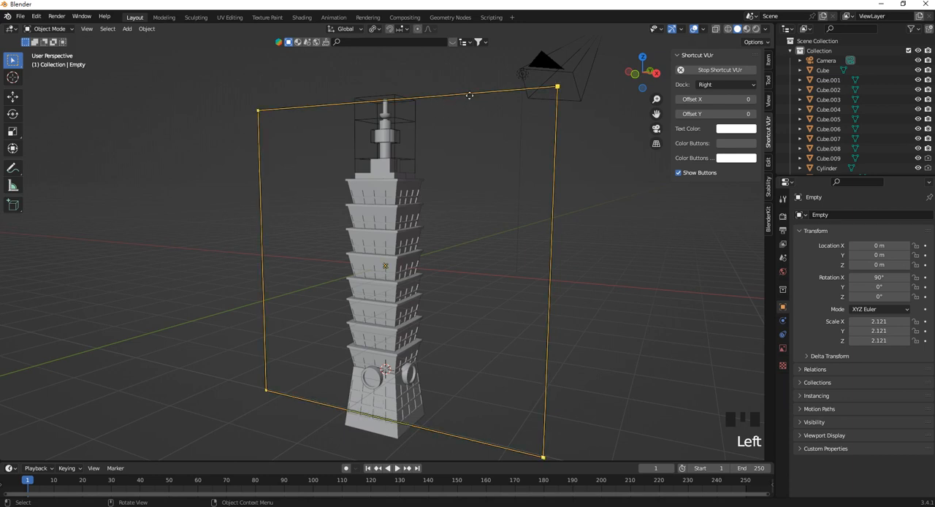
pyautogui.press('Delete')
pyautogui.click(413, 93)
pyautogui.press('Delete')
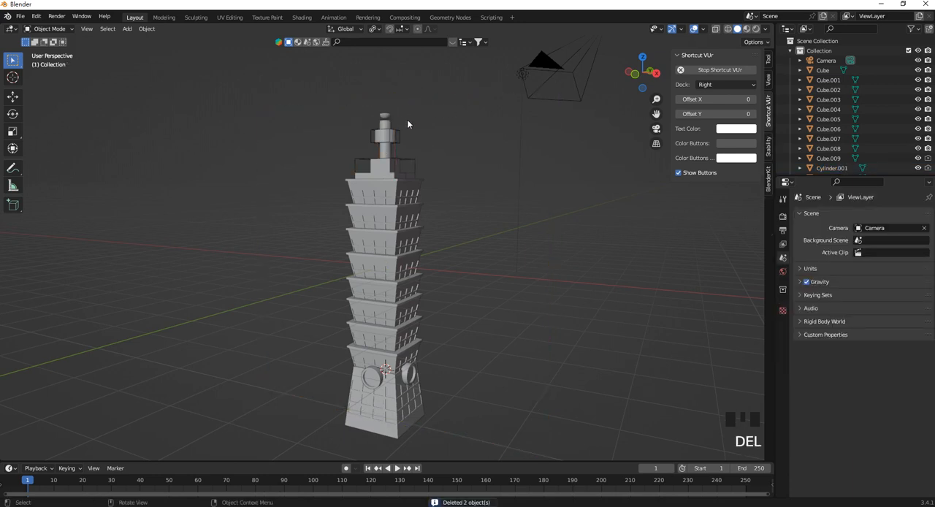
pyautogui.click(400, 138)
pyautogui.press('Delete')
pyautogui.moveTo(383, 175); pyautogui.dragTo(426, 250, button='middle')
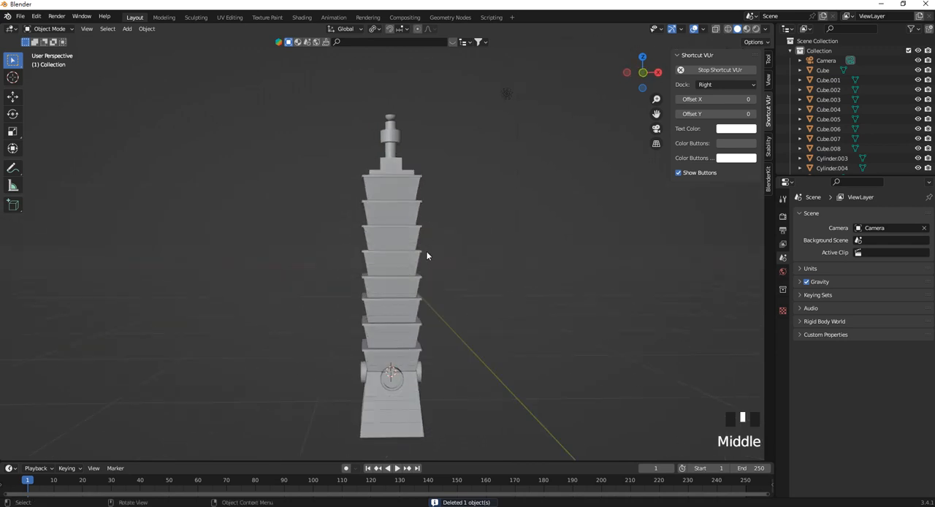
# Switch the viewport to Rendered shading and move the light along the X axis toward the tower to check the lighting.
pyautogui.press('z')
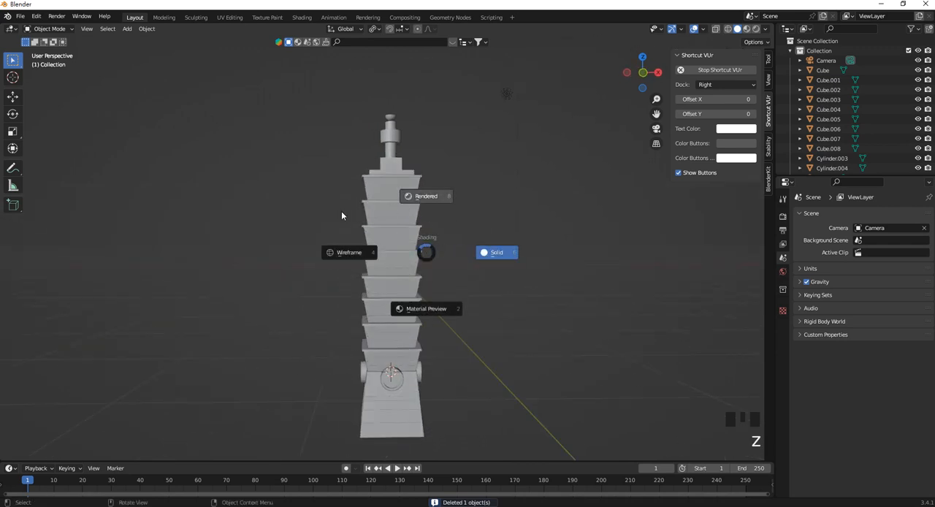
pyautogui.click(426, 196)
pyautogui.moveTo(387, 211); pyautogui.dragTo(434, 248, button='middle')
pyautogui.moveTo(564, 179)
pyautogui.mouseDown()
pyautogui.moveTo(491, 129)
pyautogui.moveTo(464, 128)
pyautogui.moveTo(578, 164)
pyautogui.moveTo(492, 185)
pyautogui.mouseUp()
pyautogui.scroll(-2, 353, 178)
pyautogui.click(13, 97)
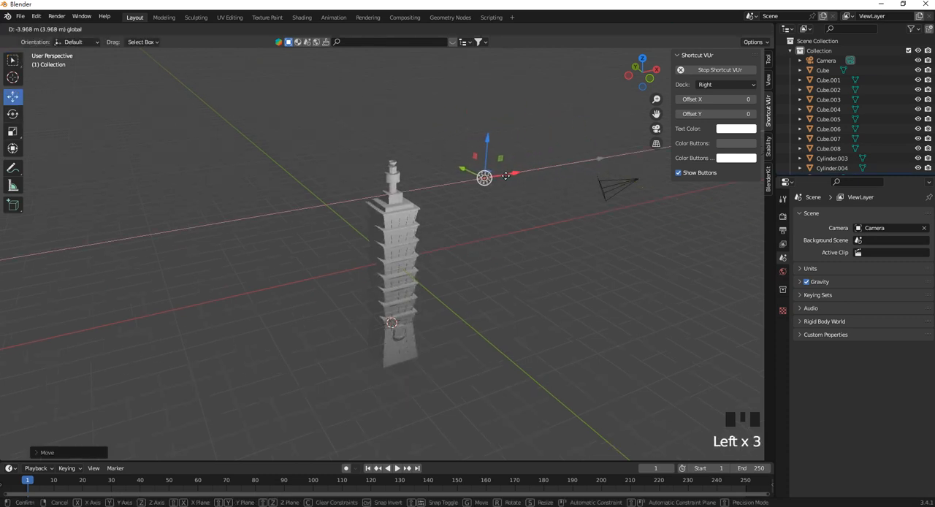
pyautogui.click(533, 278)
pyautogui.moveTo(533, 278); pyautogui.dragTo(414, 264, button='middle')
pyautogui.scroll(3, 414, 264)
pyautogui.scroll(1, 437, 156)
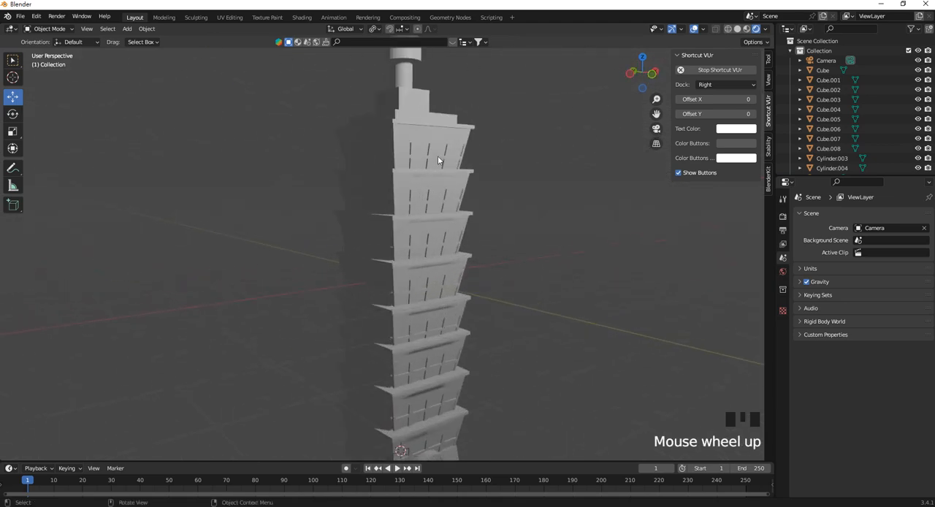
# Return the viewport to Solid shading with the spire and upper tiers in close view.
pyautogui.press('z')
pyautogui.click(519, 163)
pyautogui.keyDown('shift'); pyautogui.moveTo(520, 163); pyautogui.dragTo(426, 267, button='middle'); pyautogui.keyUp('shift')
pyautogui.scroll(2, 417, 161)
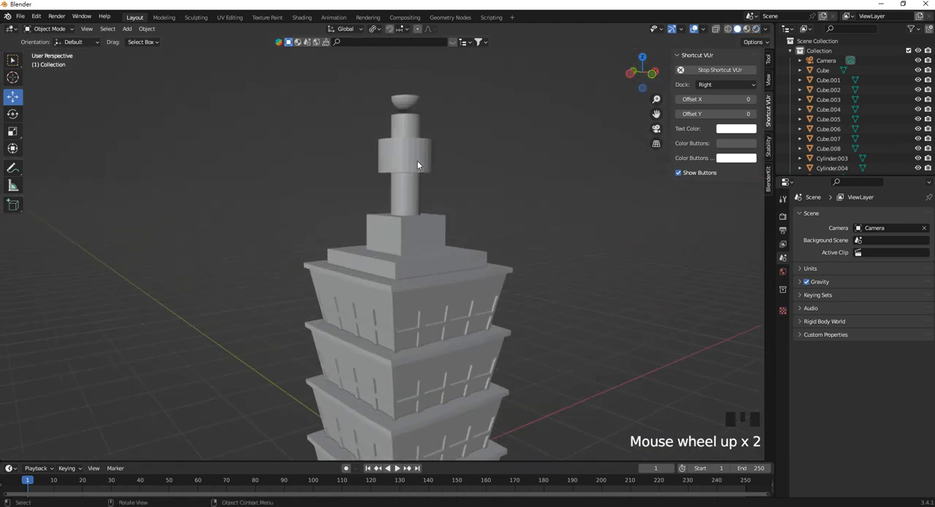
pyautogui.click(418, 165)
pyautogui.rightClick(417, 164)
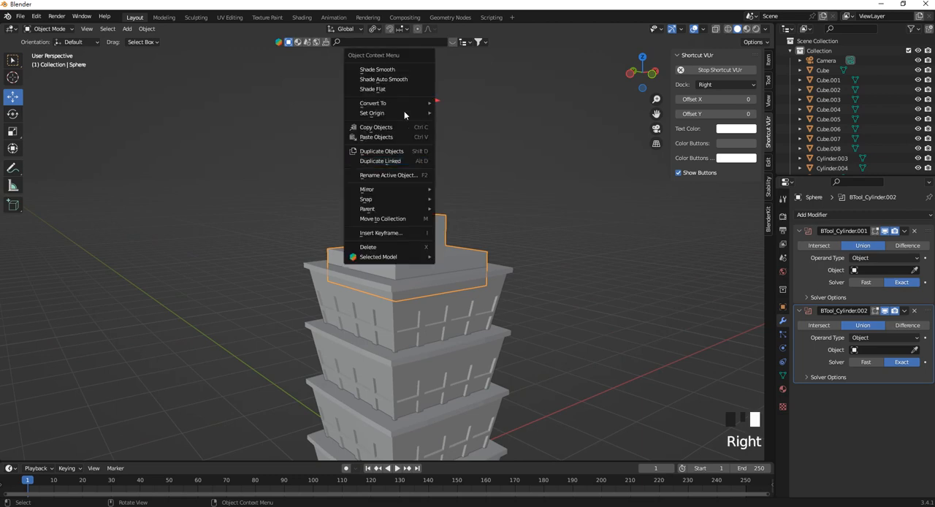
pyautogui.click(438, 166)
pyautogui.scroll(-2, 422, 239)
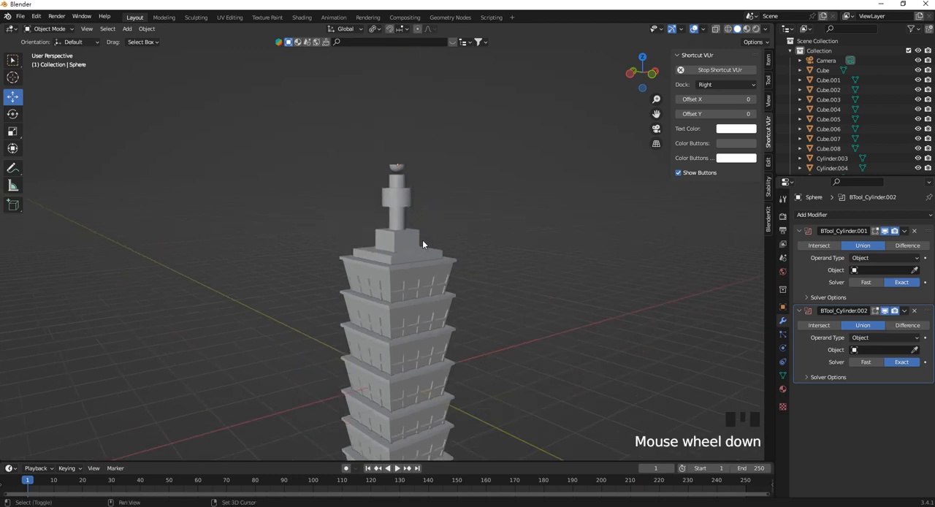
# Lower the linked mesh of the hollow bowl at the spire's tip onto the cylinder below it.
pyautogui.moveTo(422, 239); pyautogui.dragTo(385, 164, button='middle')
pyautogui.scroll(4, 385, 121)
pyautogui.keyDown('shift'); pyautogui.moveTo(384, 121); pyautogui.dragTo(378, 210, button='middle'); pyautogui.keyUp('shift')
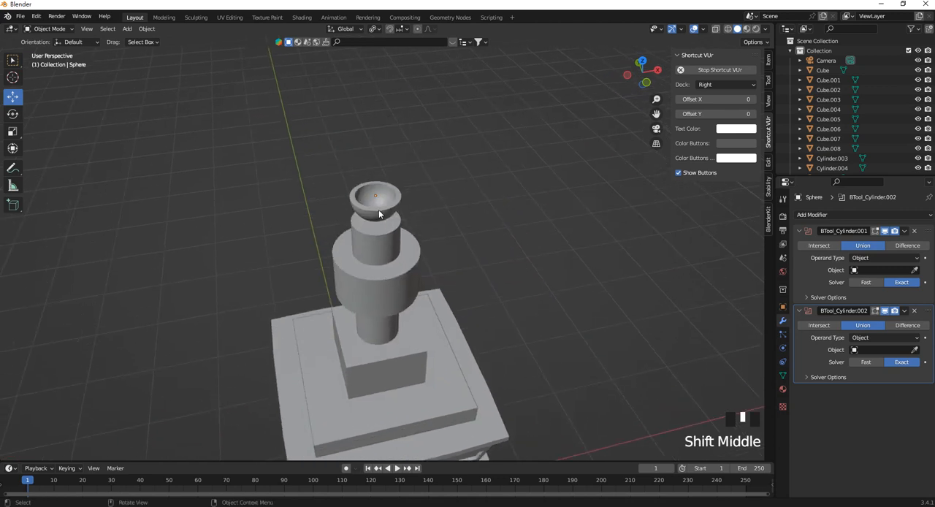
pyautogui.scroll(2, 380, 176)
pyautogui.click(376, 178)
pyautogui.press('Tab')
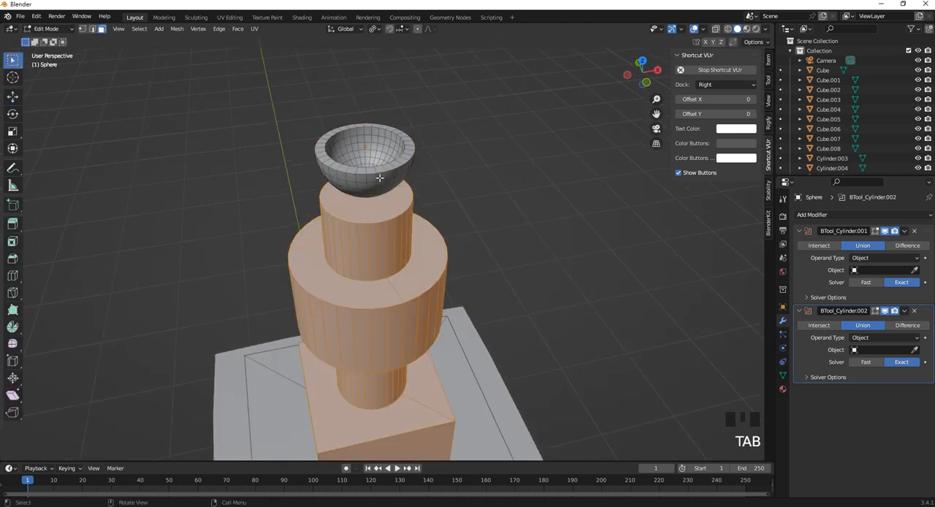
pyautogui.click(381, 177)
pyautogui.press('l')
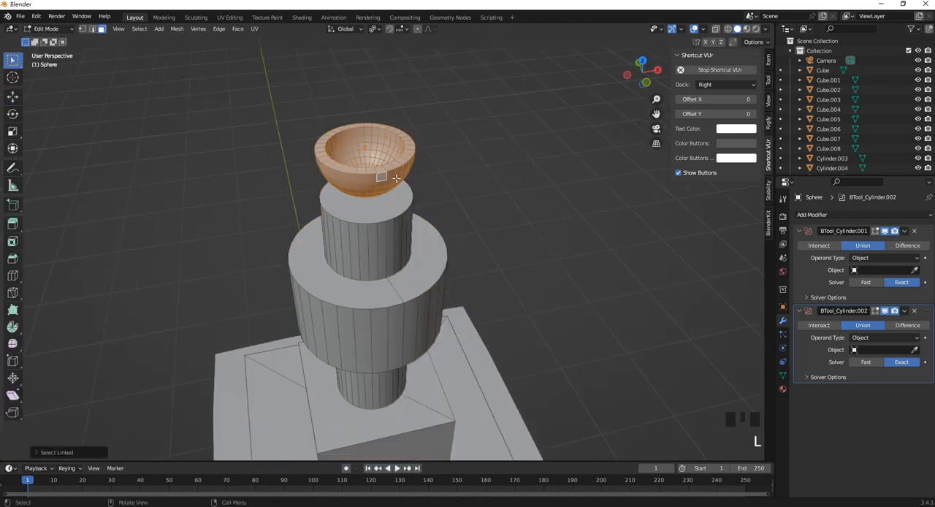
pyautogui.press('g')
pyautogui.click(508, 178)
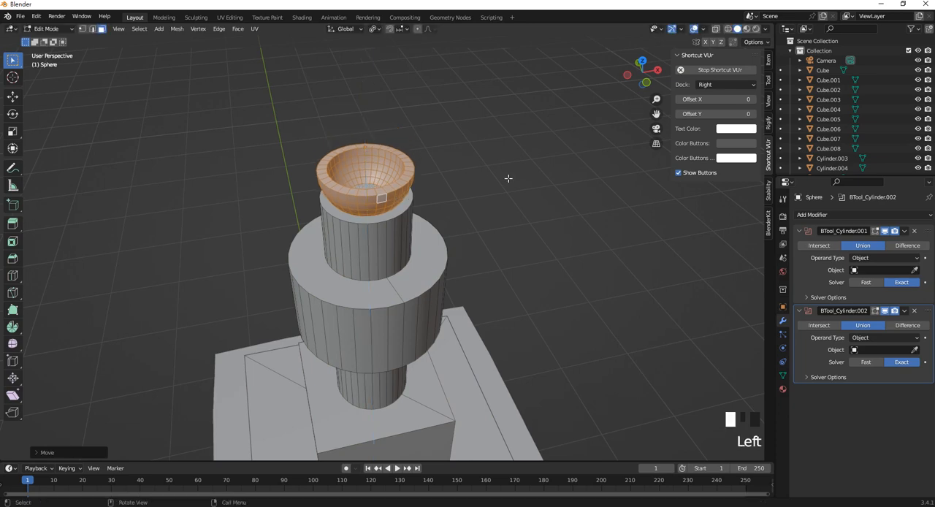
pyautogui.click(508, 178)
pyautogui.press('Tab')
# Select several of the tower's tiers one after another to check how the building is divided into objects.
pyautogui.scroll(-7, 438, 188)
pyautogui.click(455, 316)
pyautogui.moveTo(455, 318); pyautogui.dragTo(440, 283, button='middle')
pyautogui.keyDown('shift'); pyautogui.moveTo(439, 283); pyautogui.dragTo(395, 283, button='middle'); pyautogui.keyUp('shift')
pyautogui.scroll(-2, 437, 234)
pyautogui.click(386, 327)
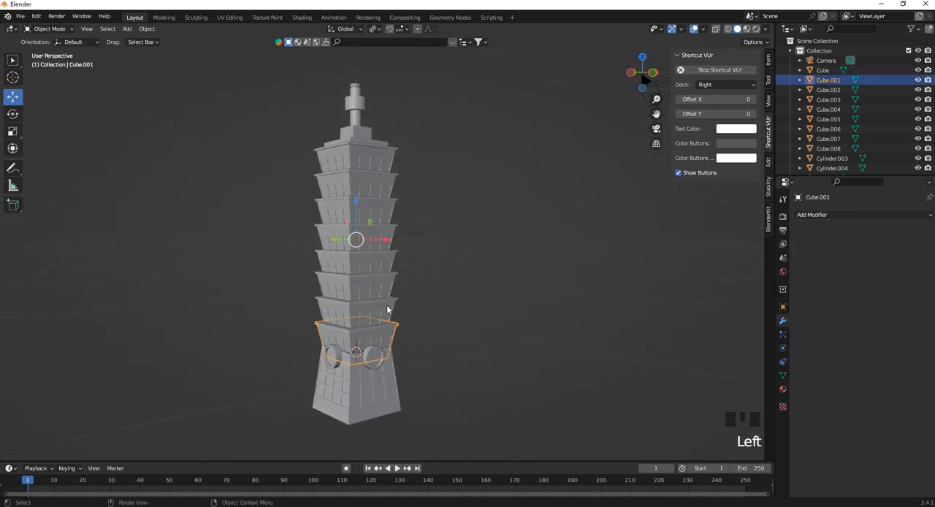
pyautogui.click(386, 305)
pyautogui.click(388, 287)
pyautogui.click(386, 263)
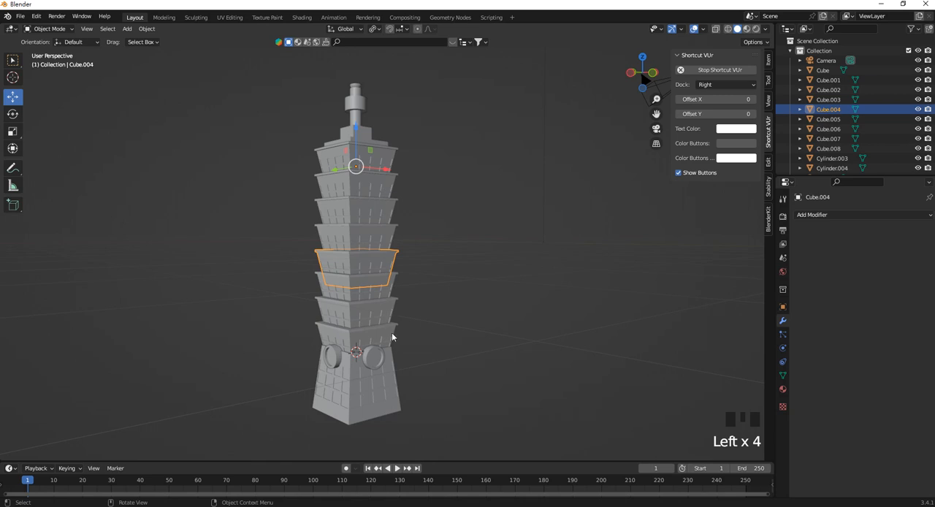
pyautogui.click(392, 336)
# Try to join all the tower parts into one object, and undo the join.
pyautogui.moveTo(461, 419); pyautogui.dragTo(278, 79)
pyautogui.hotkey('ctrl', 'j')
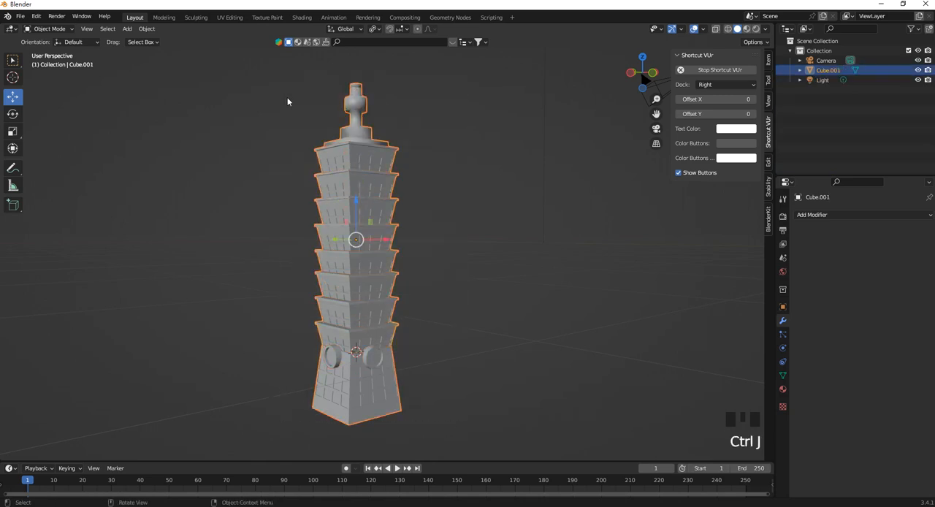
pyautogui.hotkey('ctrl', 'z')
pyautogui.click(469, 214)
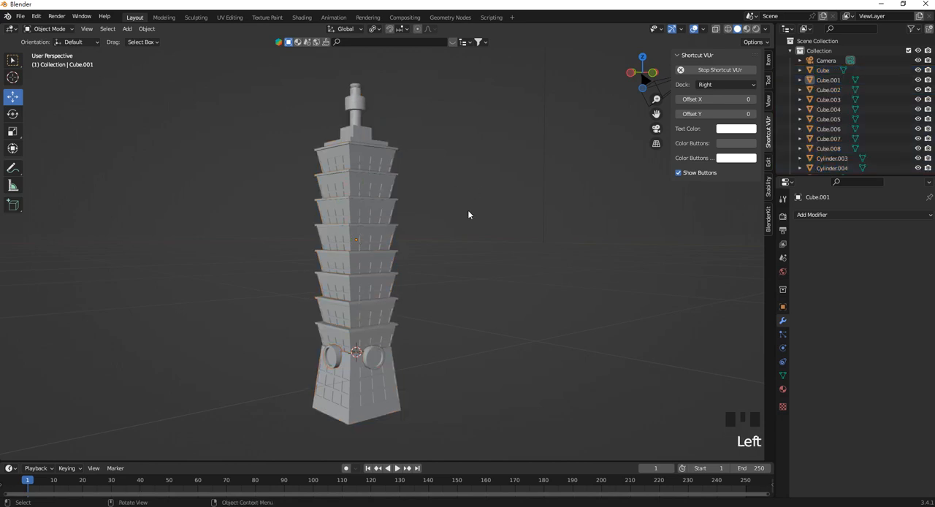
# Parent the upper tiers, spire and round ornaments to the tapered base block with Object (Keep Transform).
pyautogui.moveTo(418, 338); pyautogui.dragTo(277, 83)
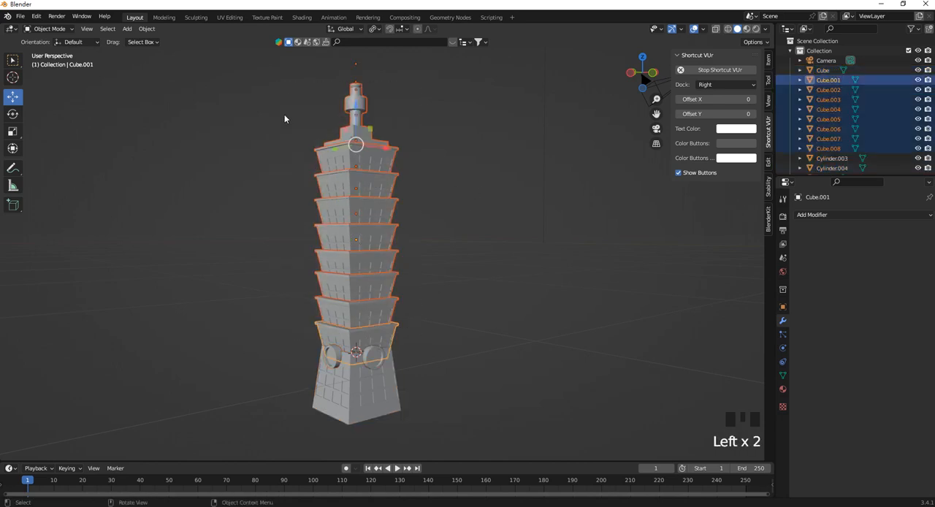
pyautogui.keyDown('shift'); pyautogui.click(378, 359); pyautogui.keyUp('shift')
pyautogui.keyDown('shift'); pyautogui.click(332, 359); pyautogui.keyUp('shift')
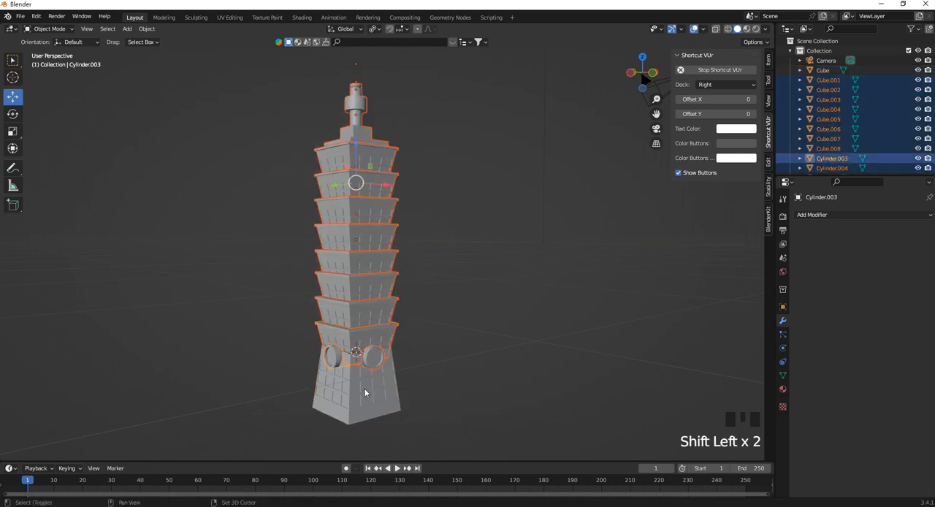
pyautogui.keyDown('shift'); pyautogui.click(407, 404); pyautogui.keyUp('shift')
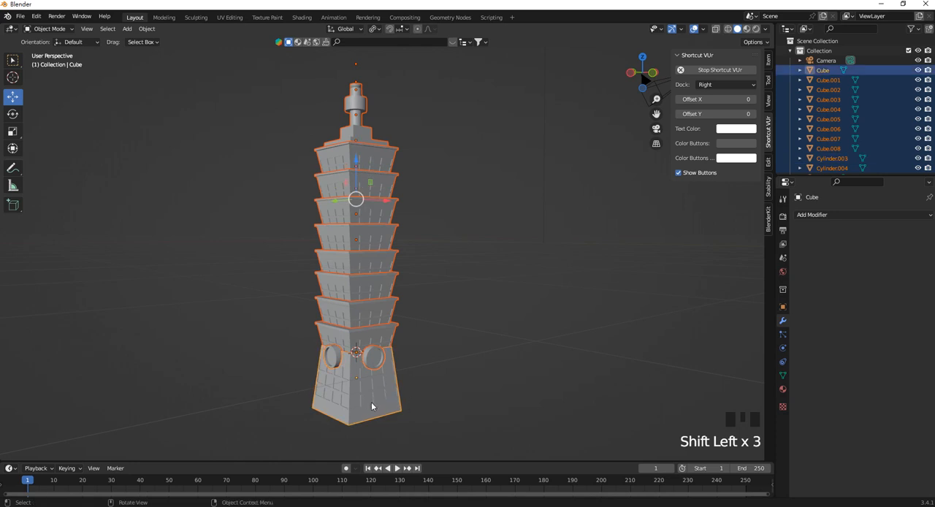
pyautogui.hotkey('ctrl', 'p')
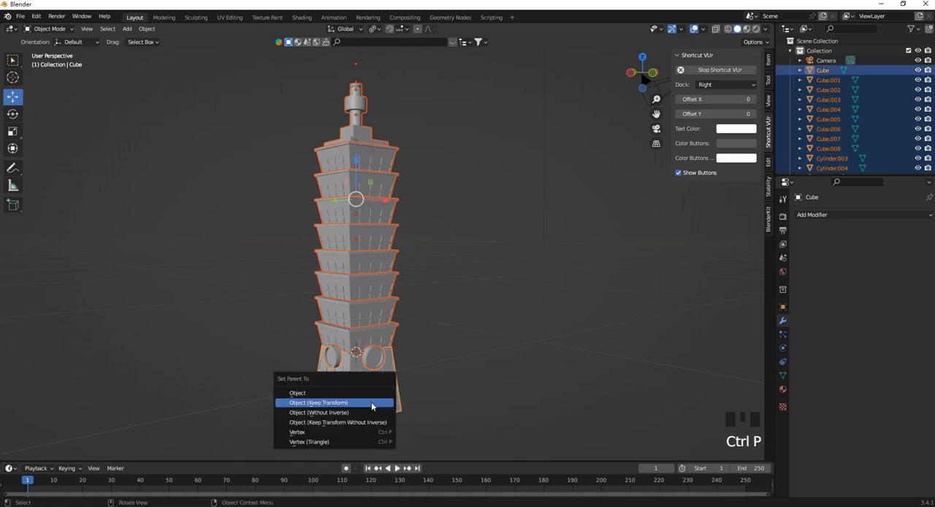
pyautogui.click(371, 402)
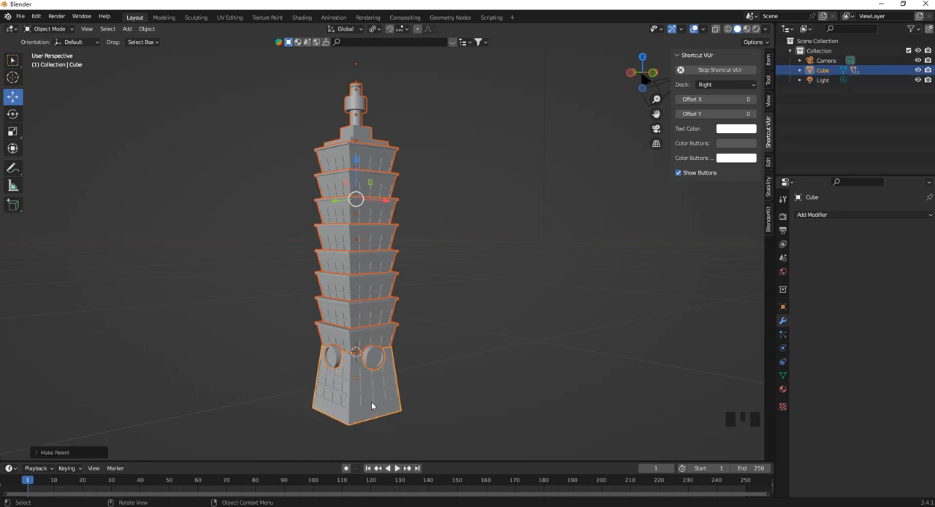
# Try moving the base block to test the parenting of the tower parts, and undo the move.
pyautogui.click(353, 394)
pyautogui.click(395, 381)
pyautogui.moveTo(387, 373); pyautogui.dragTo(495, 356)
pyautogui.hotkey('ctrl', 'z')
pyautogui.moveTo(496, 356); pyautogui.dragTo(513, 296, button='middle')
pyautogui.click(512, 296)
# Open the file view for saving the tower scene as a Blender file.
pyautogui.scroll(2, 392, 257)
pyautogui.moveTo(393, 257)
pyautogui.mouseDown(button='middle')
pyautogui.moveTo(373, 242)
pyautogui.moveTo(403, 257)
pyautogui.mouseUp(button='middle')
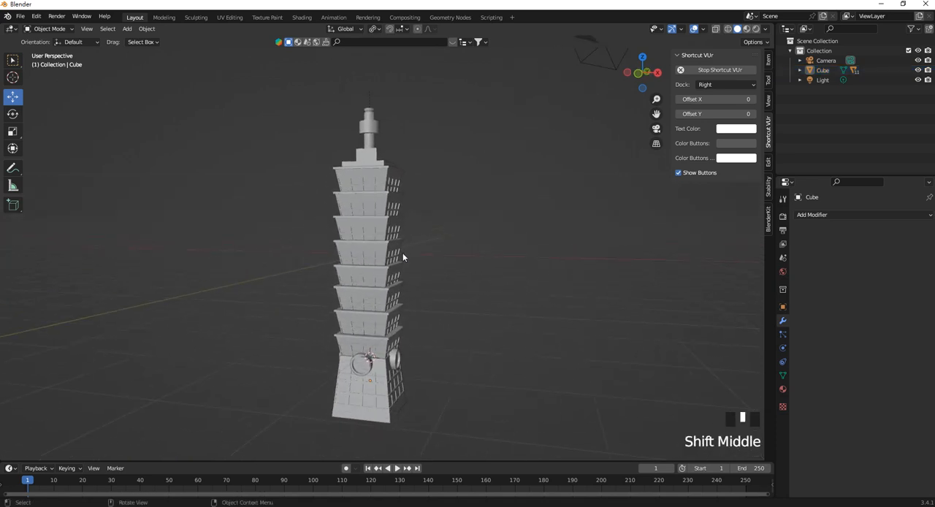
pyautogui.scroll(1, 402, 256)
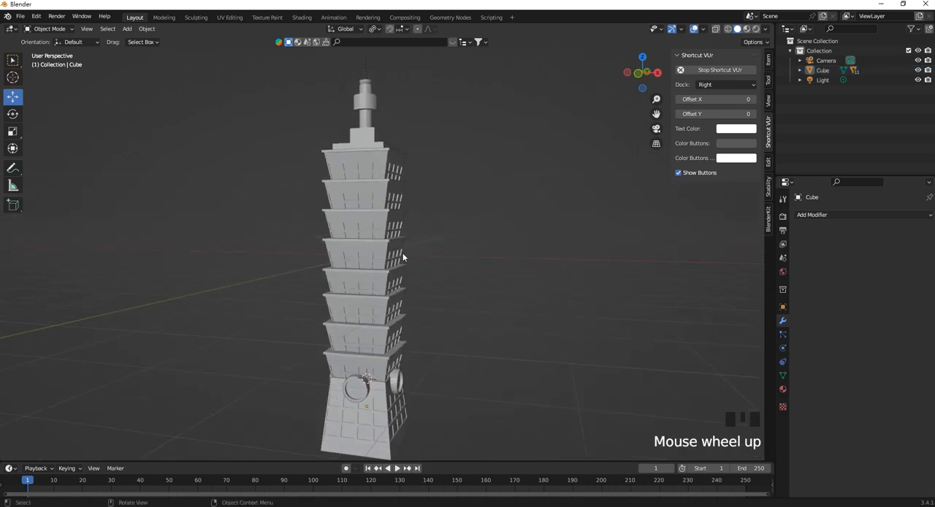
pyautogui.keyDown('shift'); pyautogui.moveTo(402, 257); pyautogui.dragTo(401, 233, button='middle'); pyautogui.keyUp('shift')
pyautogui.hotkey('ctrl', 's')
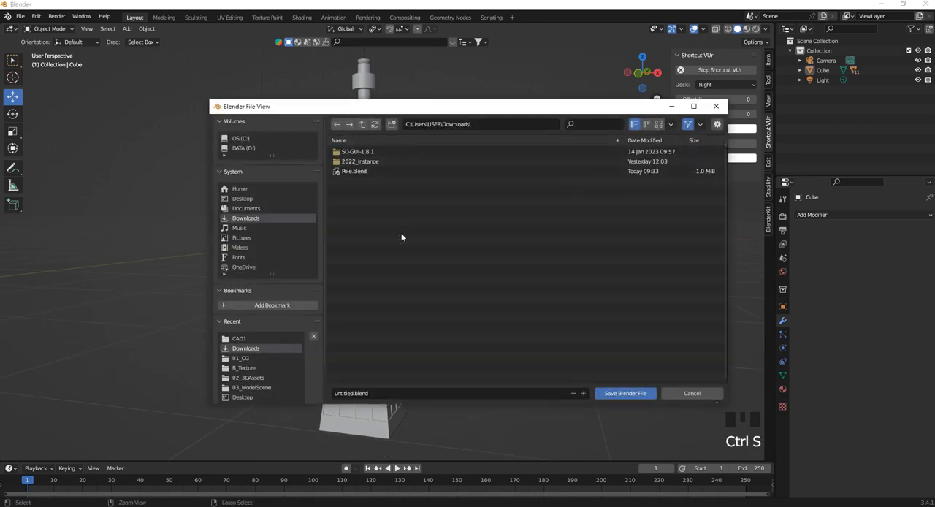